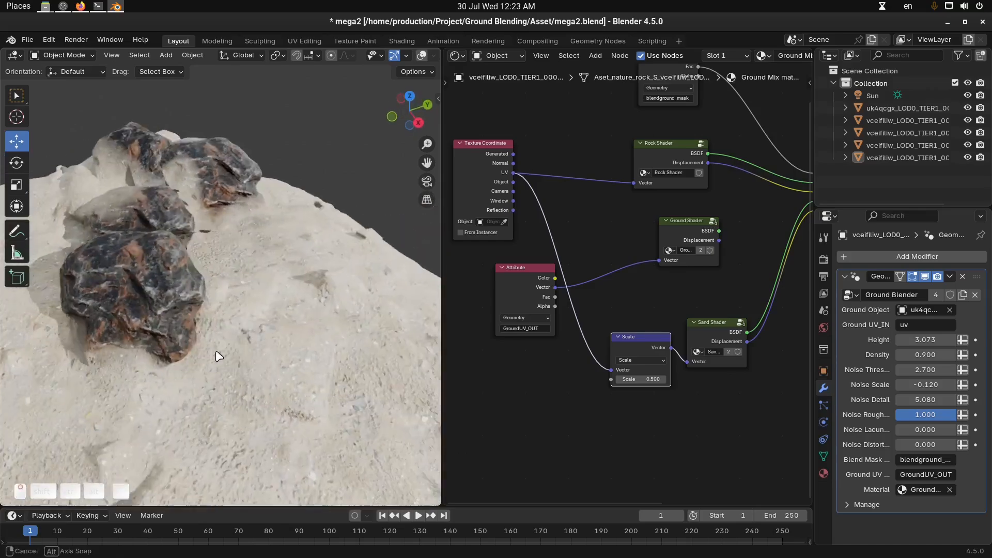
{"action": "left_click", "coordinate": [258, 282]}
{"action": "mouse_move", "coordinate": [259, 282]}
{"action": "middle_mouse_down", "text": "shift"}
{"action": "mouse_move", "coordinate": [287, 311]}
{"action": "mouse_move", "coordinate": [274, 274]}
{"action": "middle_mouse_up", "text": "shift"}
{"action": "left_click_drag", "start_coordinate": [214, 261], "coordinate": [214, 248]}
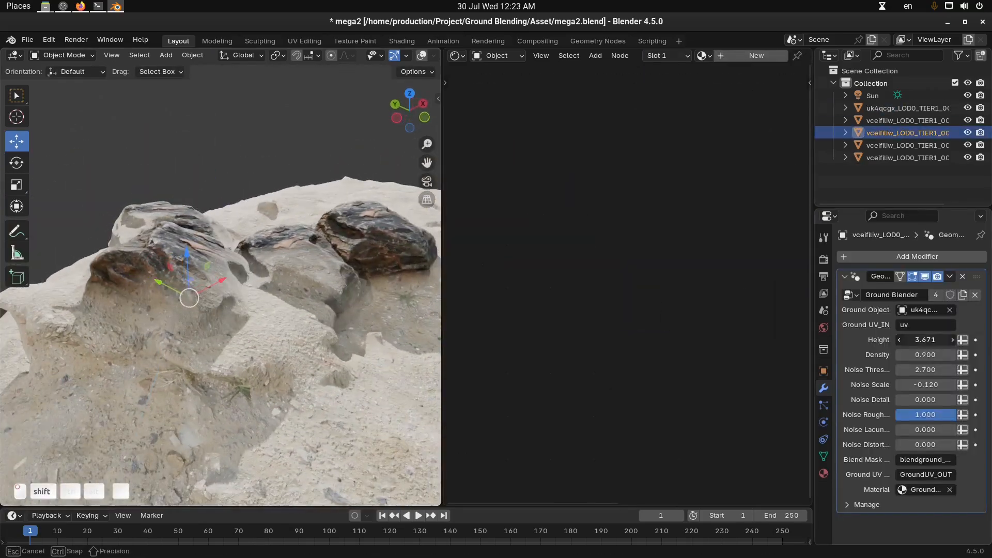
{"action": "middle_click_drag", "start_coordinate": [186, 289], "coordinate": [140, 284]}
{"action": "key", "text": "ctrl+space"}
{"action": "key", "text": "ctrl+space"}
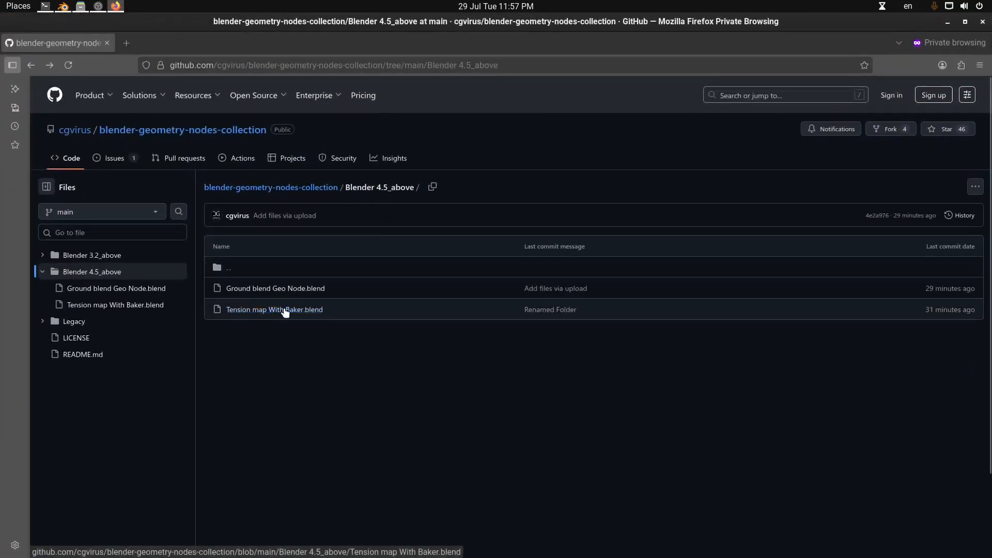
Open Ground blend Geo Node.blend in the Blender 4.5_above folder of the GitHub repository
{"action": "left_click", "coordinate": [314, 293]}
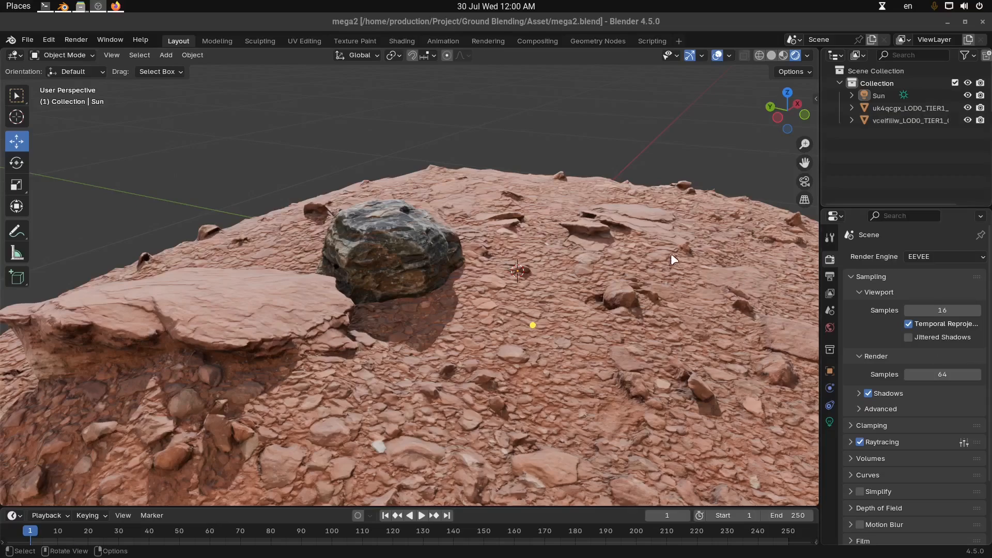
Switch to Blender and start appending data from Ground blend Geo Node.blend stored under Desktop
{"action": "middle_click_drag", "start_coordinate": [458, 253], "coordinate": [410, 281]}
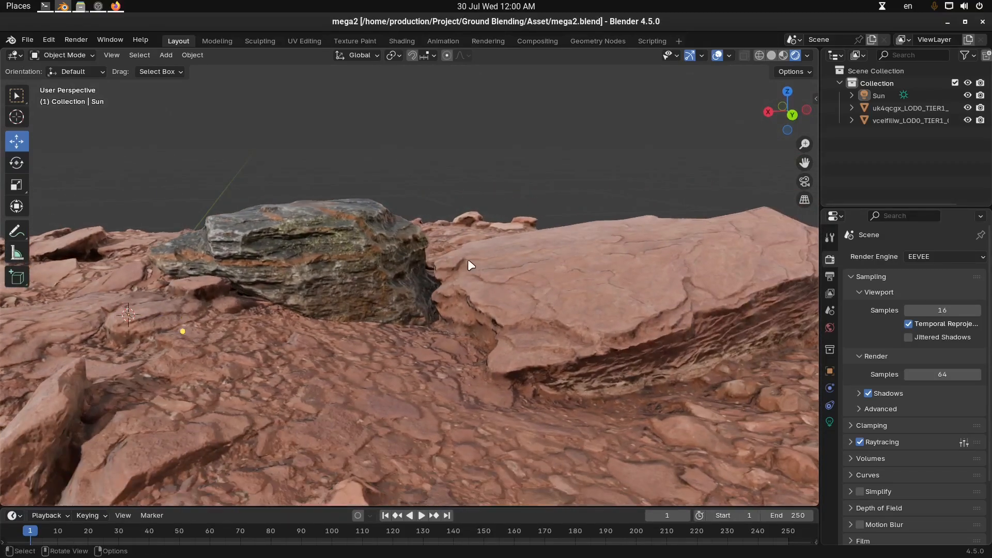
{"action": "key", "text": "F4"}
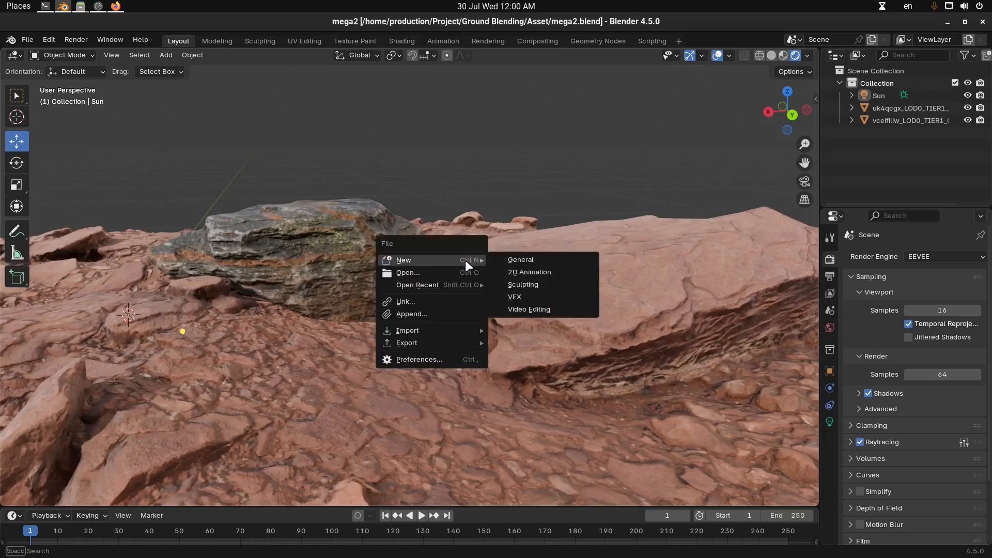
{"action": "left_click", "coordinate": [434, 312]}
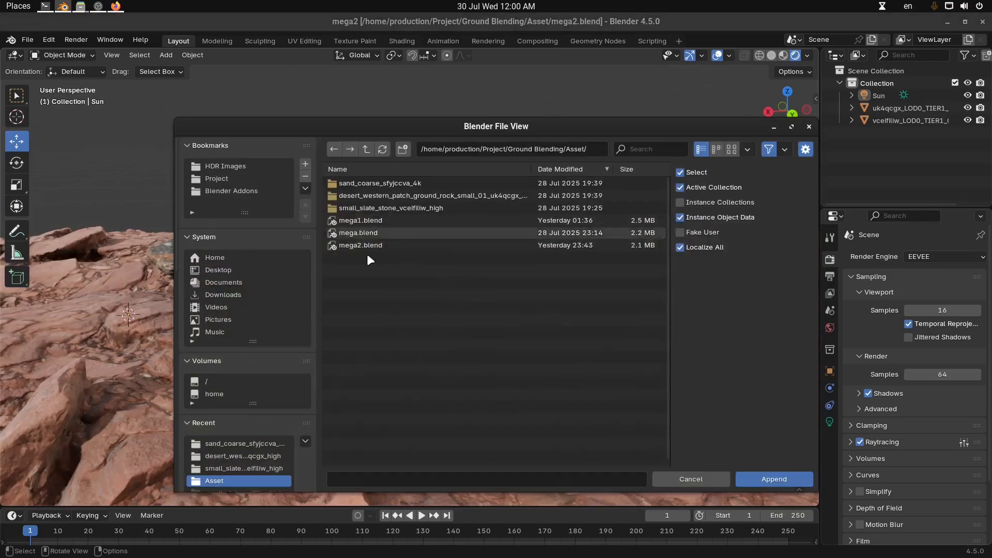
{"action": "left_click", "coordinate": [227, 269]}
{"action": "left_click", "coordinate": [346, 185]}
{"action": "left_click", "coordinate": [346, 185]}
{"action": "left_click", "coordinate": [398, 183]}
{"action": "left_click", "coordinate": [399, 184]}
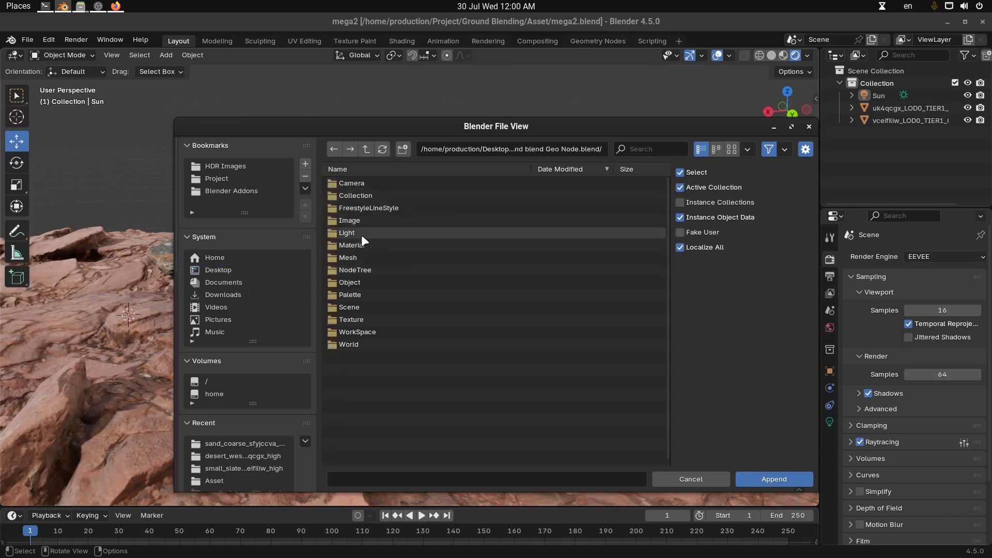
Append the Ground Blender node group from the file's NodeTree data
{"action": "left_click", "coordinate": [359, 273]}
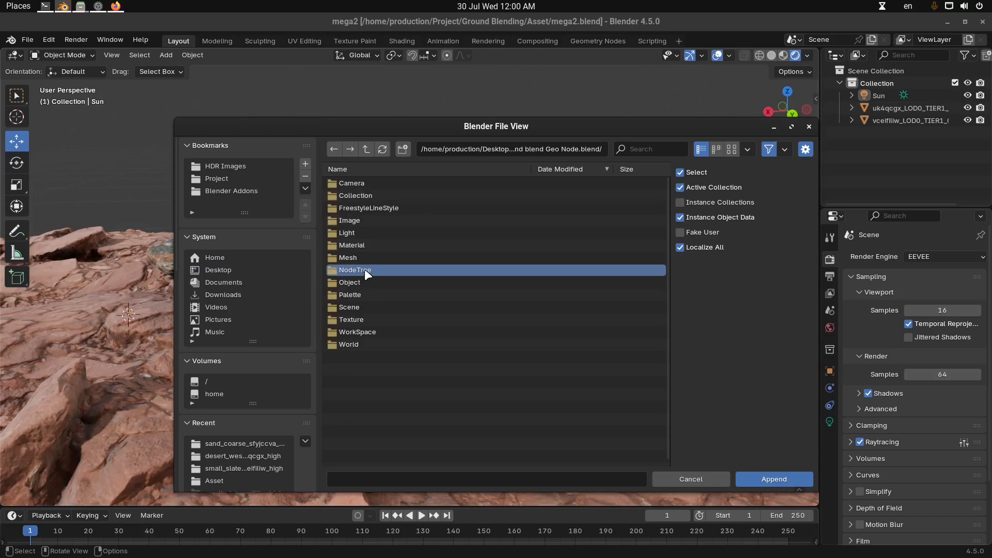
{"action": "left_click", "coordinate": [364, 269]}
{"action": "left_click", "coordinate": [402, 185]}
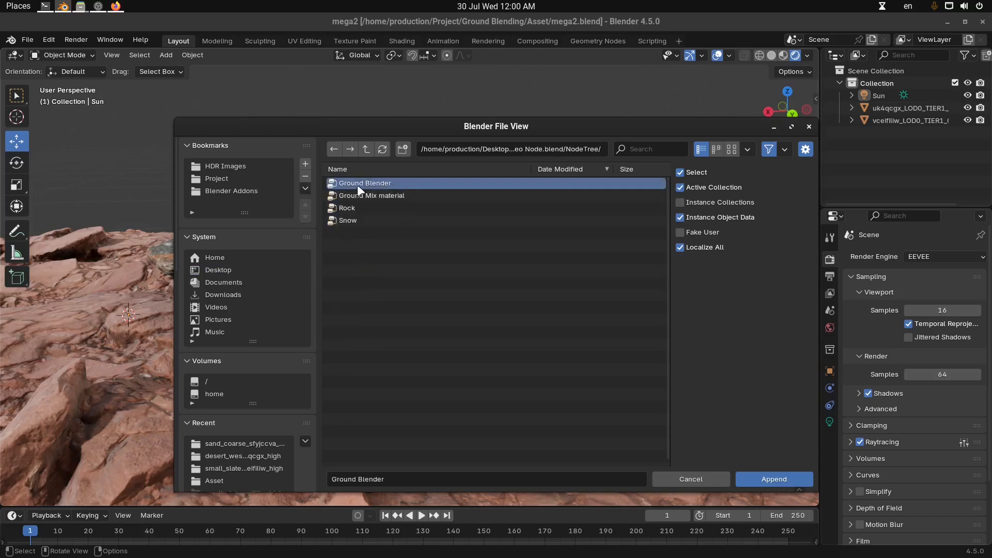
{"action": "double_click", "coordinate": [391, 184]}
Select the dark rock, split the 3D viewport side by side, and turn the new area into a Shader Editor
{"action": "middle_click_drag", "start_coordinate": [458, 311], "coordinate": [327, 288]}
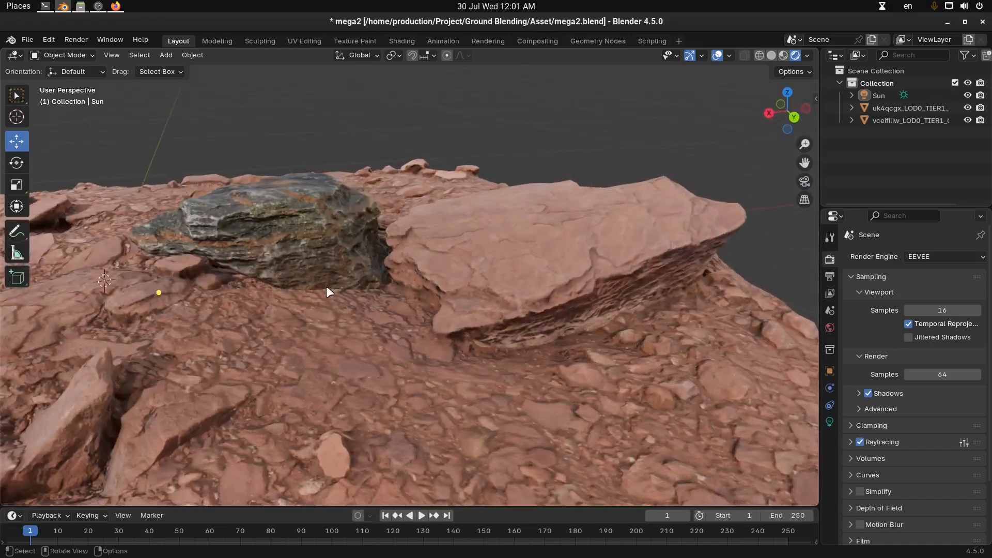
{"action": "left_click", "coordinate": [321, 229]}
{"action": "key", "text": "g"}
{"action": "right_click", "coordinate": [405, 270]}
{"action": "middle_click_drag", "start_coordinate": [419, 337], "coordinate": [557, 222]}
{"action": "left_click_drag", "start_coordinate": [815, 49], "coordinate": [411, 155]}
{"action": "middle_click_drag", "start_coordinate": [239, 253], "coordinate": [249, 248]}
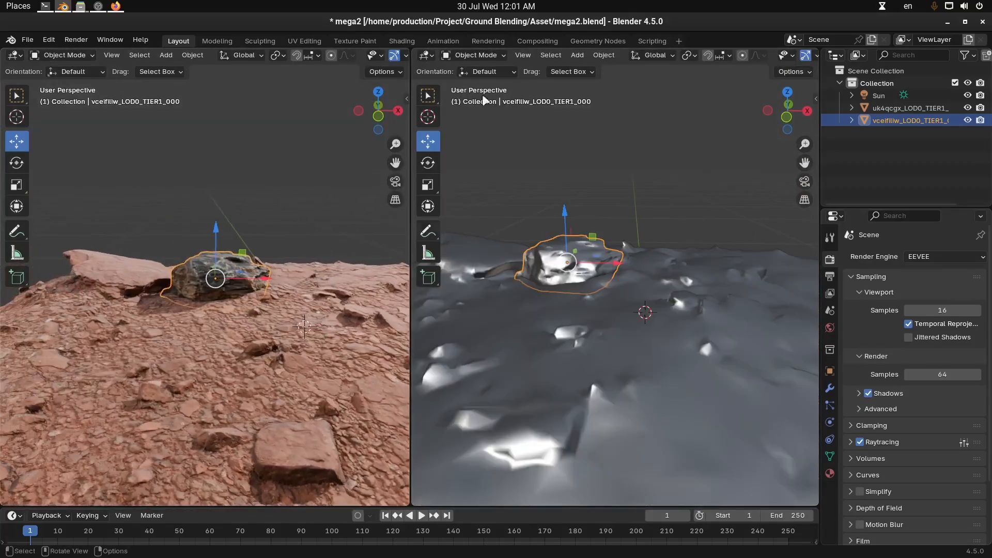
{"action": "left_click", "coordinate": [425, 55]}
{"action": "left_click", "coordinate": [464, 153]}
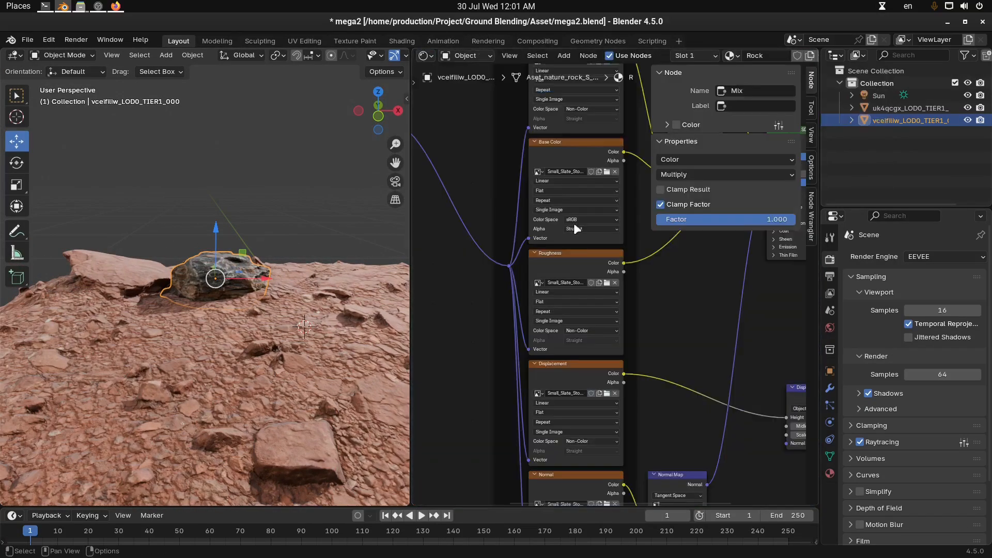
Frame all nodes of the rock's material and hide the node editor's sidebar
{"action": "key", "text": "Home"}
{"action": "key", "text": "n"}
{"action": "scroll", "coordinate": [681, 275], "scroll_direction": "up", "scroll_amount": 2}
{"action": "middle_click_drag", "start_coordinate": [650, 286], "coordinate": [625, 314]}
Add a Geometry Nodes modifier to the rock and assign the Ground Blender node group to it
{"action": "middle_click_drag", "start_coordinate": [200, 252], "coordinate": [259, 286]}
{"action": "left_click", "coordinate": [297, 318]}
{"action": "middle_click_drag", "start_coordinate": [298, 317], "coordinate": [321, 297]}
{"action": "left_click", "coordinate": [277, 315]}
{"action": "left_click", "coordinate": [828, 390]}
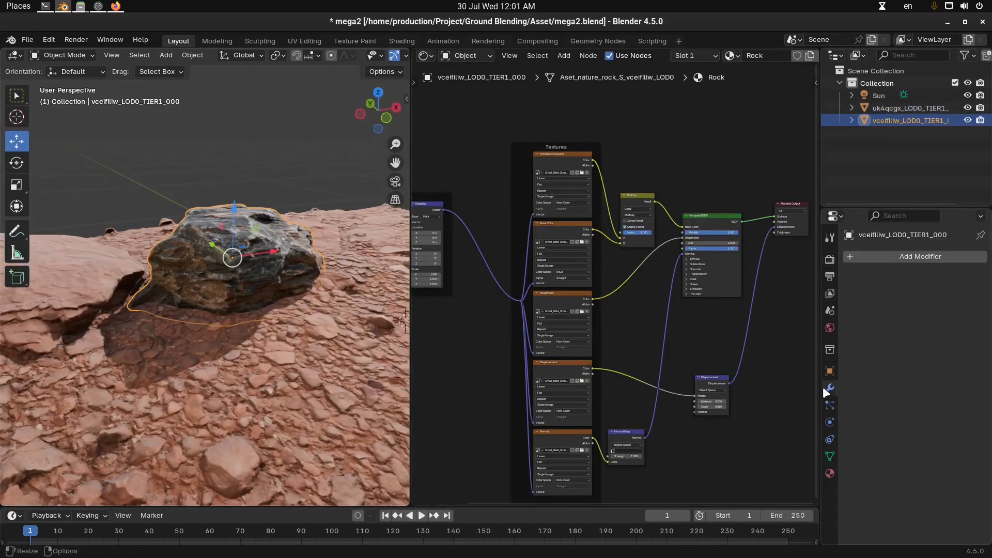
{"action": "left_click", "coordinate": [944, 257]}
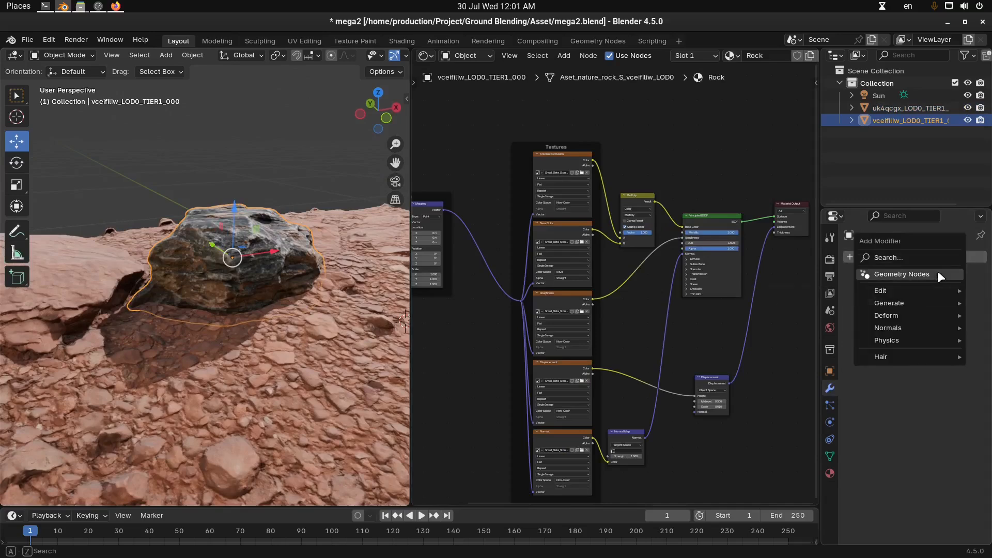
{"action": "left_click", "coordinate": [937, 273]}
{"action": "left_click", "coordinate": [855, 294]}
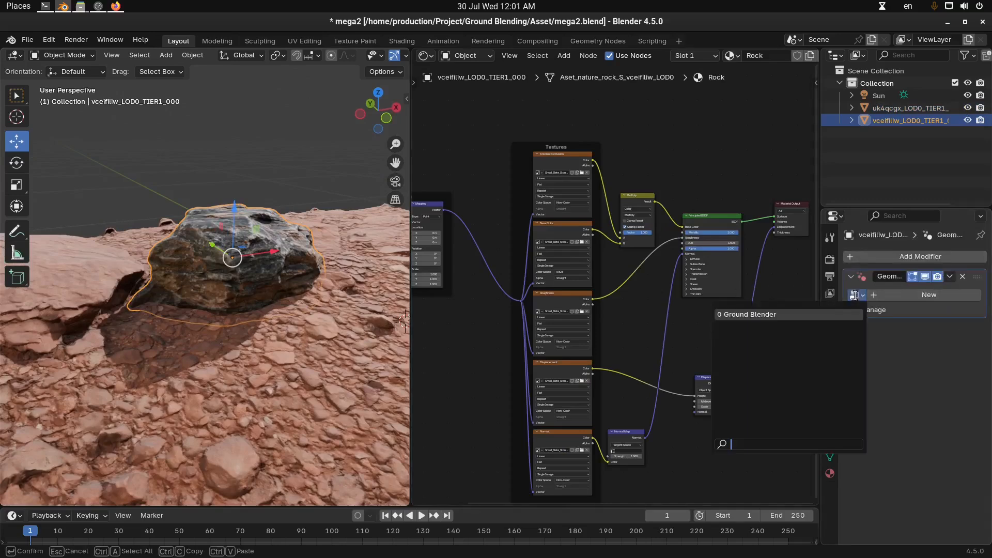
{"action": "left_click", "coordinate": [764, 314]}
Widen the properties editor and pick the ground mesh uk4qcgx_LOD0_TIER1_000 as the modifier's Ground Object
{"action": "middle_click_drag", "start_coordinate": [215, 266], "coordinate": [254, 297]}
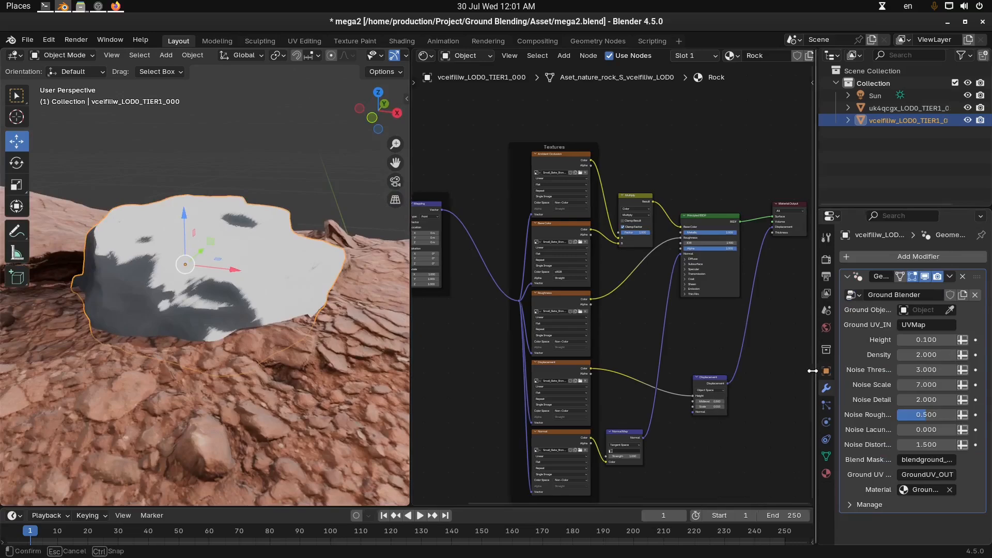
{"action": "left_click_drag", "start_coordinate": [821, 371], "coordinate": [761, 370]}
{"action": "middle_click_drag", "start_coordinate": [240, 296], "coordinate": [290, 301], "text": "shift"}
{"action": "scroll", "coordinate": [253, 271], "scroll_direction": "down", "scroll_amount": 2}
{"action": "key", "text": "alt+a"}
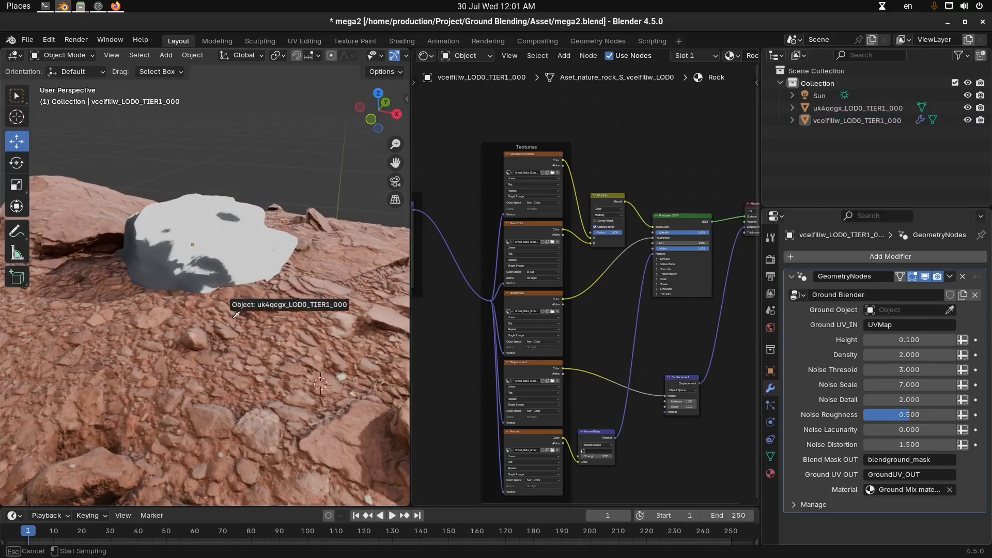
{"action": "left_click", "coordinate": [236, 315]}
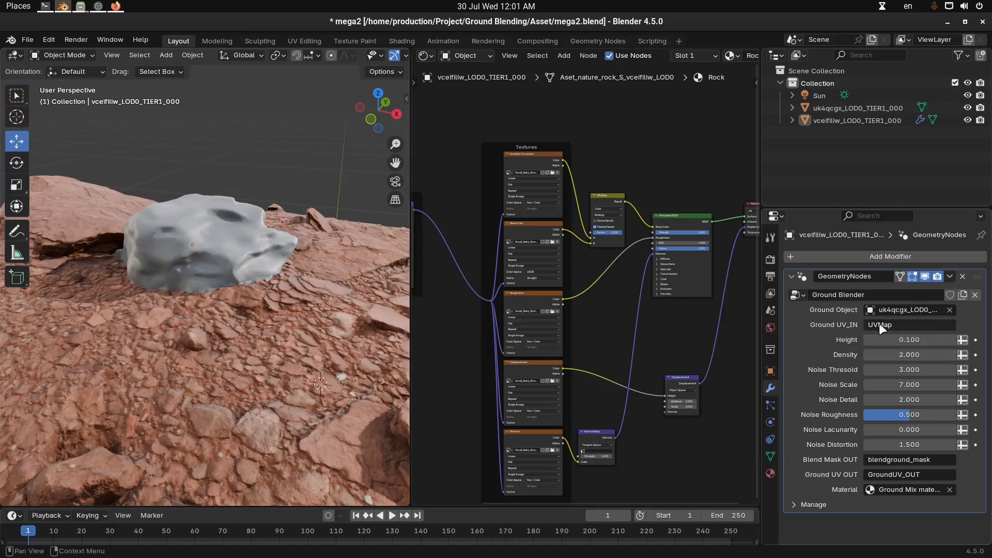
Select the ground mesh and examine the UV map name in its object data
{"action": "left_click", "coordinate": [337, 327]}
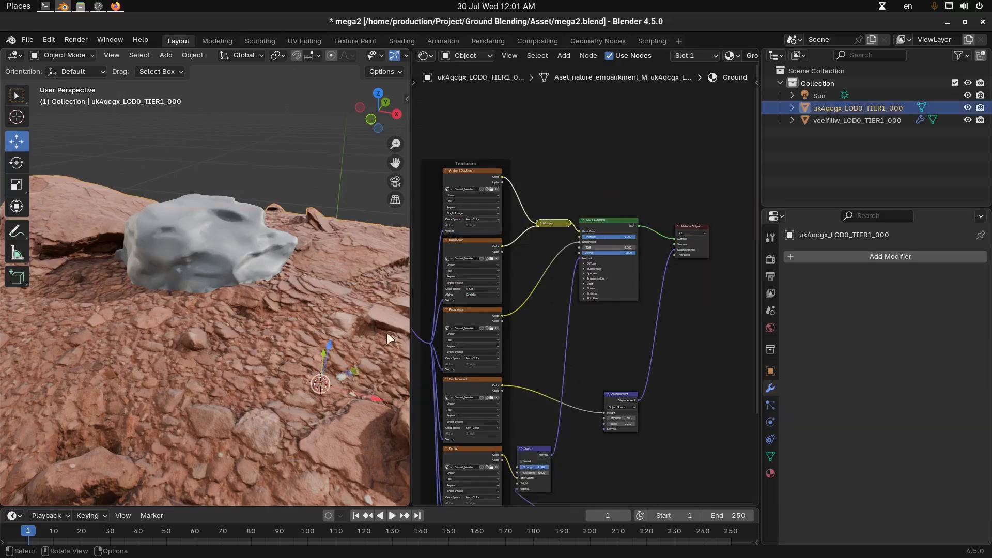
{"action": "left_click", "coordinate": [770, 456]}
{"action": "scroll", "coordinate": [835, 451], "scroll_direction": "down", "scroll_amount": 2}
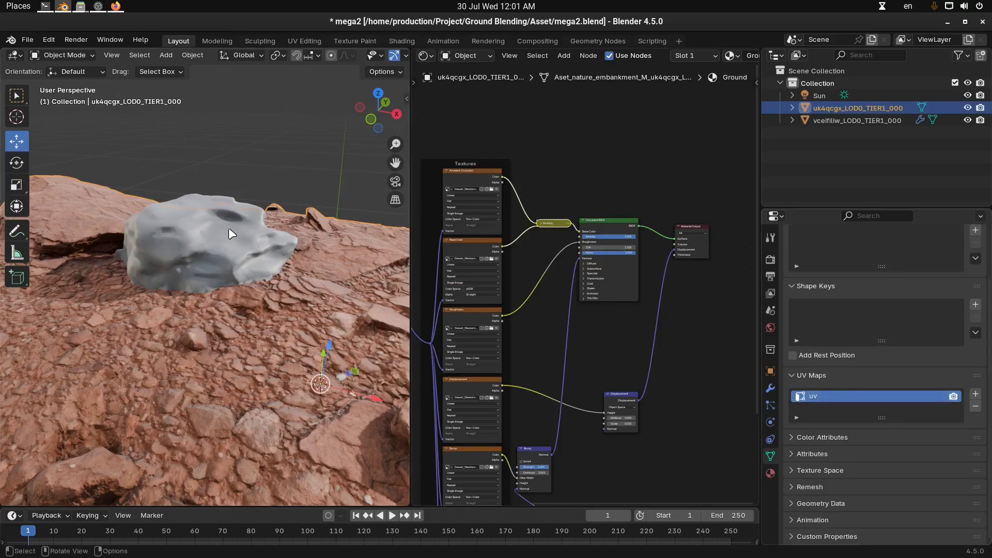
Add a plane to check the default UV map name, undo it, and reselect the ground mesh
{"action": "key", "text": "alt+a"}
{"action": "key", "text": "shift+a"}
{"action": "mouse_move", "coordinate": [228, 261]}
{"action": "left_click", "coordinate": [277, 262]}
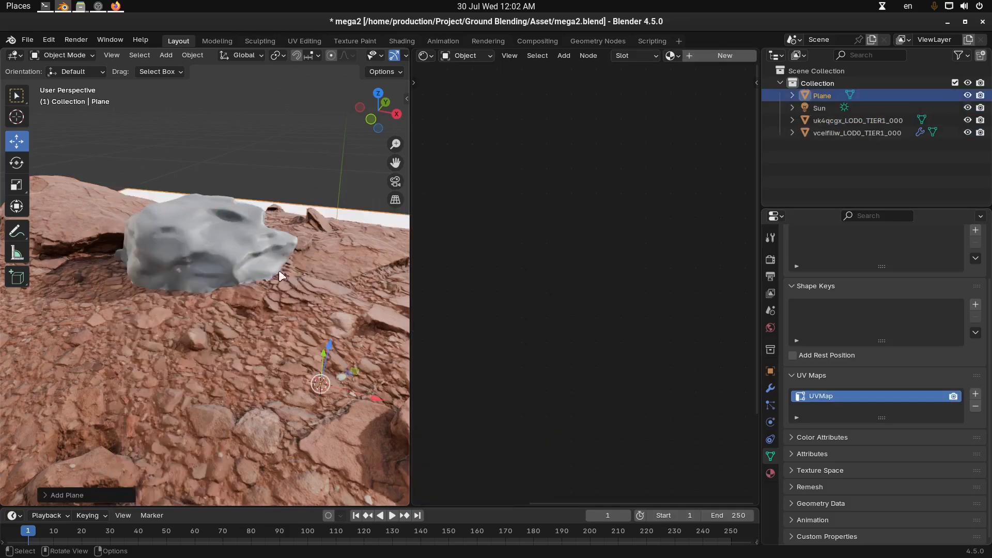
{"action": "key", "text": "ctrl+z"}
{"action": "left_click", "coordinate": [341, 308]}
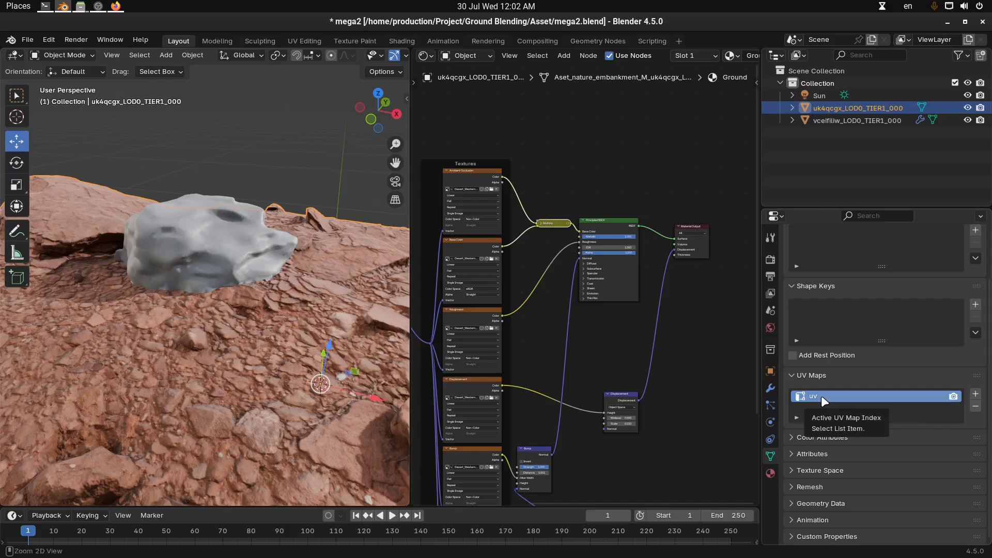
Launch keymon and move its key display into the lower-left corner of the 3D viewport
{"action": "key", "text": "super"}
{"action": "type", "text": "key"}
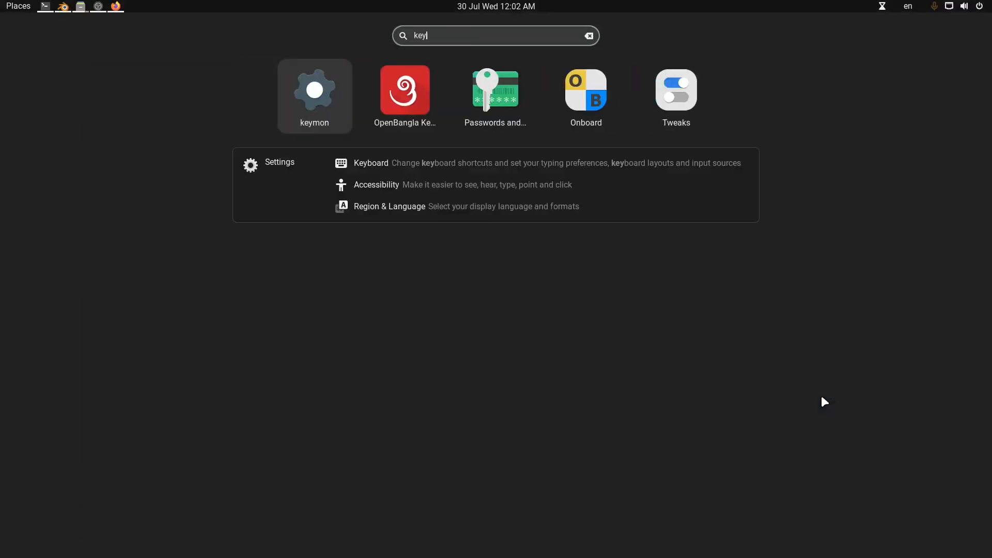
{"action": "key", "text": "Return"}
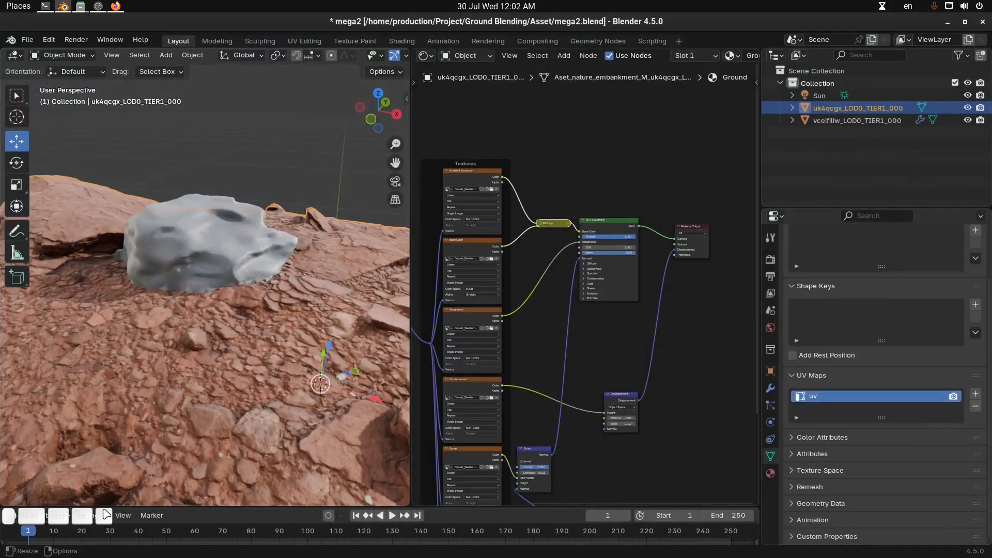
{"action": "left_click_drag", "start_coordinate": [104, 511], "coordinate": [116, 487]}
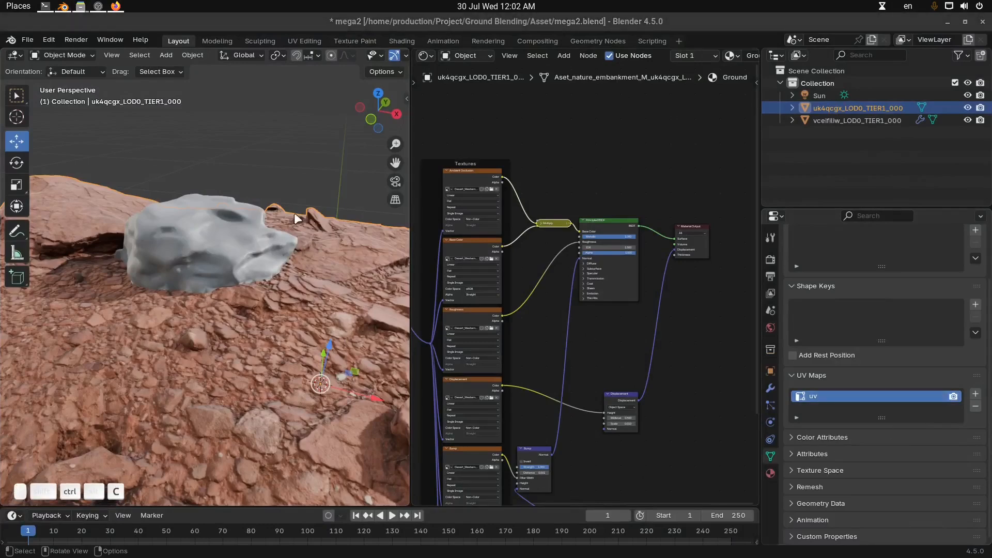
Clear the Ground UV_IN value in the rock's Ground Blender modifier
{"action": "left_click", "coordinate": [179, 219]}
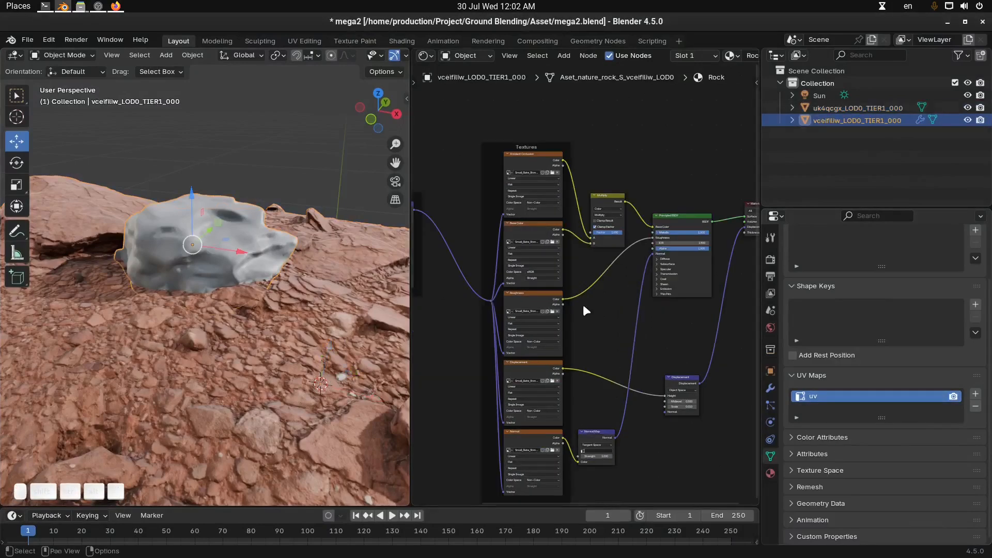
{"action": "left_click", "coordinate": [771, 388]}
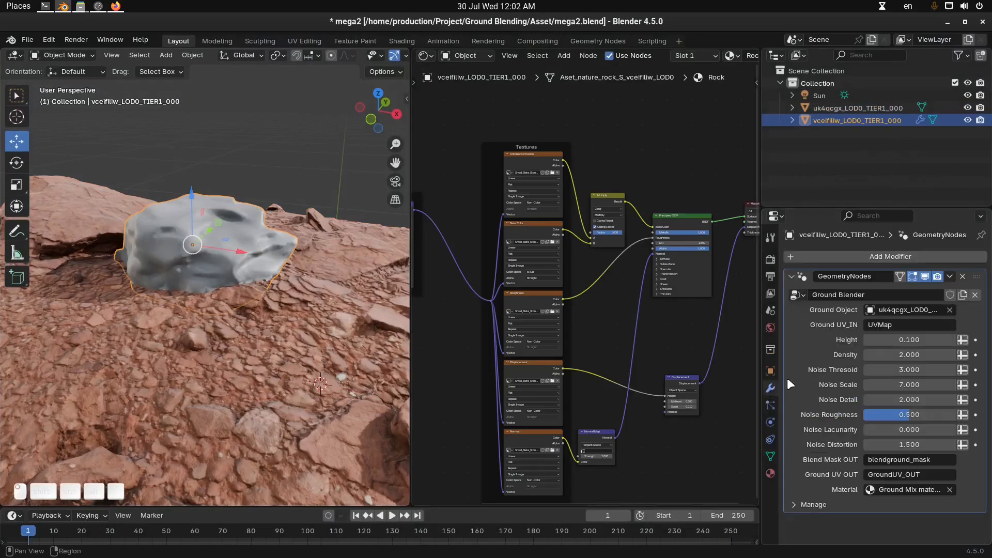
{"action": "left_click", "coordinate": [900, 324]}
{"action": "key", "text": "BackSpace"}
{"action": "key", "text": "Return"}
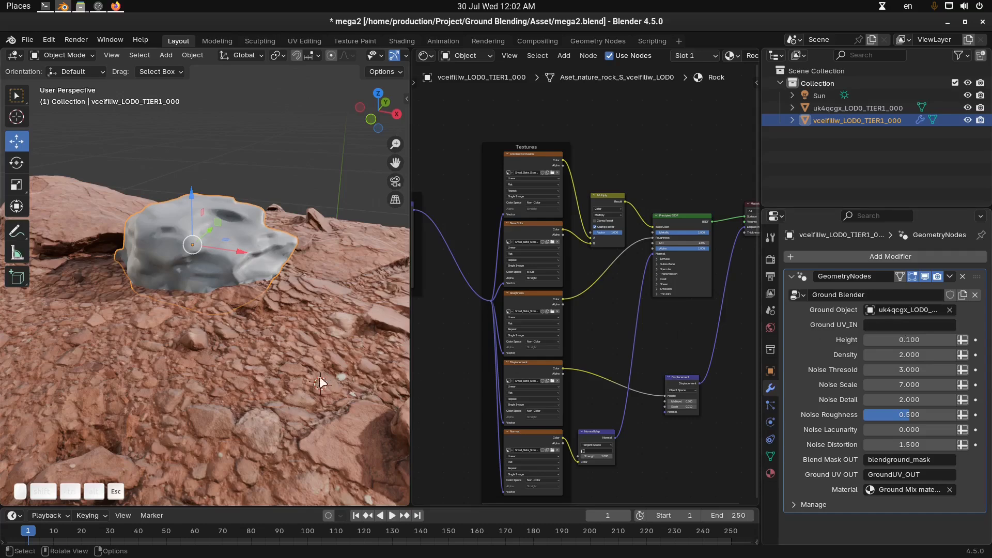
Copy the ground mesh's UV map name and set the rock modifier's Ground UV_IN to uv
{"action": "left_click", "coordinate": [332, 383]}
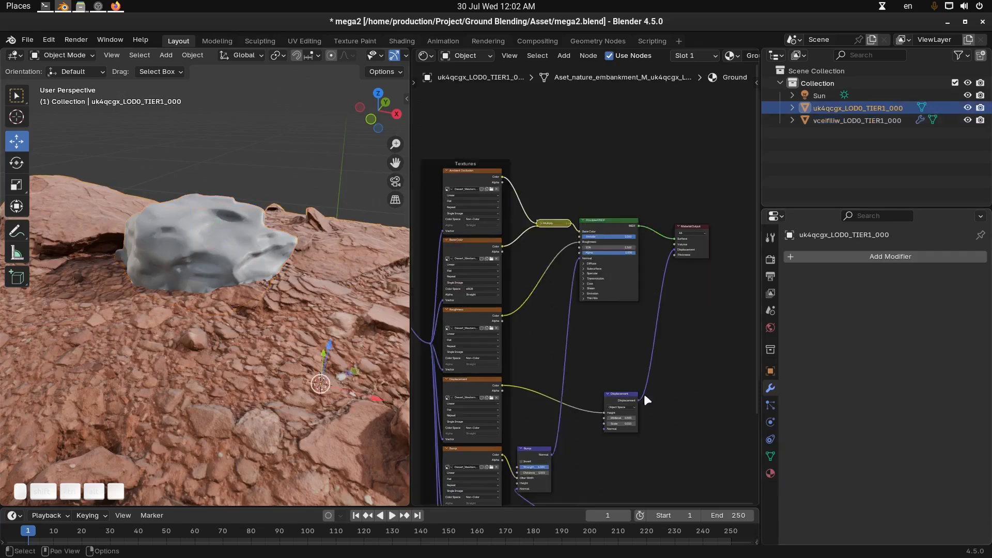
{"action": "left_click", "coordinate": [771, 455]}
{"action": "right_click", "coordinate": [839, 460]}
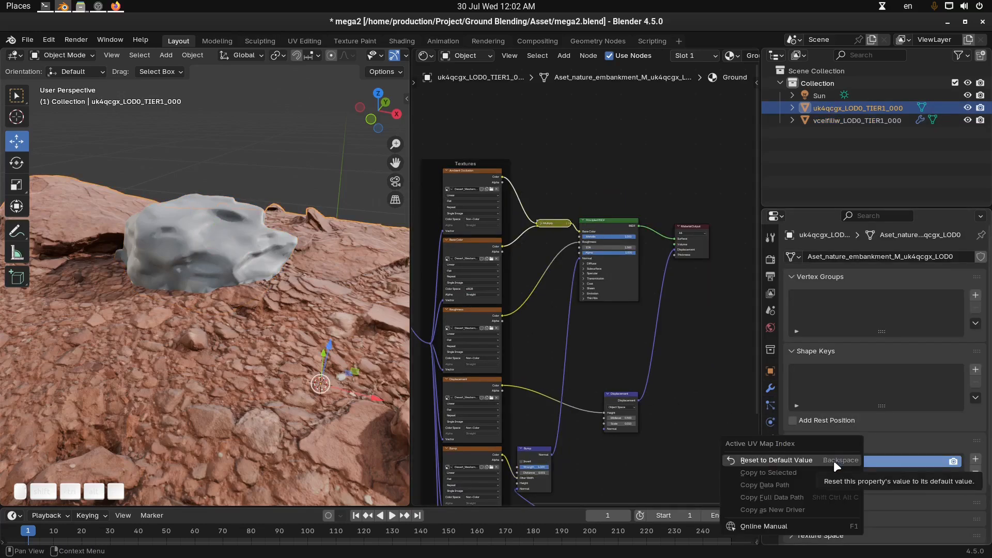
{"action": "right_click", "coordinate": [820, 460]}
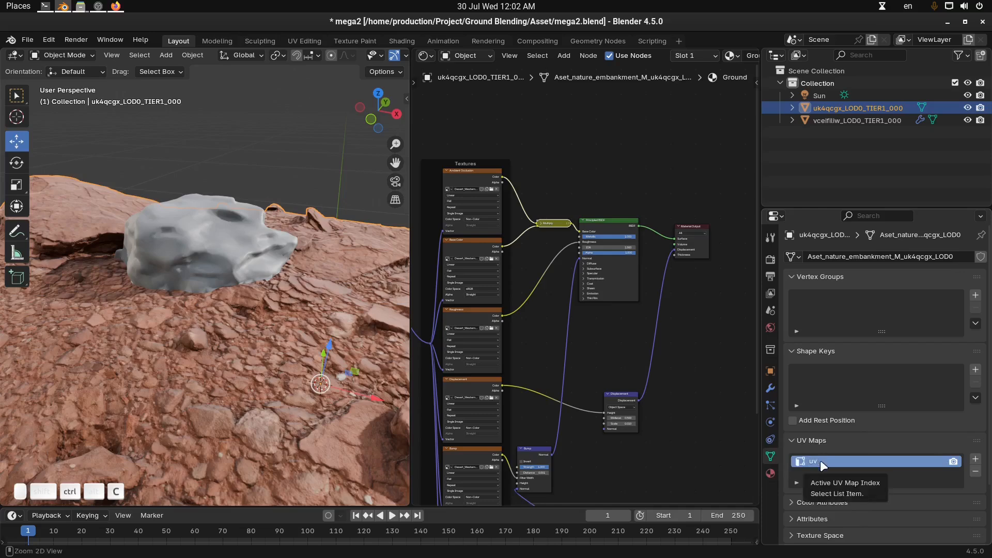
{"action": "left_click", "coordinate": [227, 232]}
{"action": "left_click", "coordinate": [770, 390]}
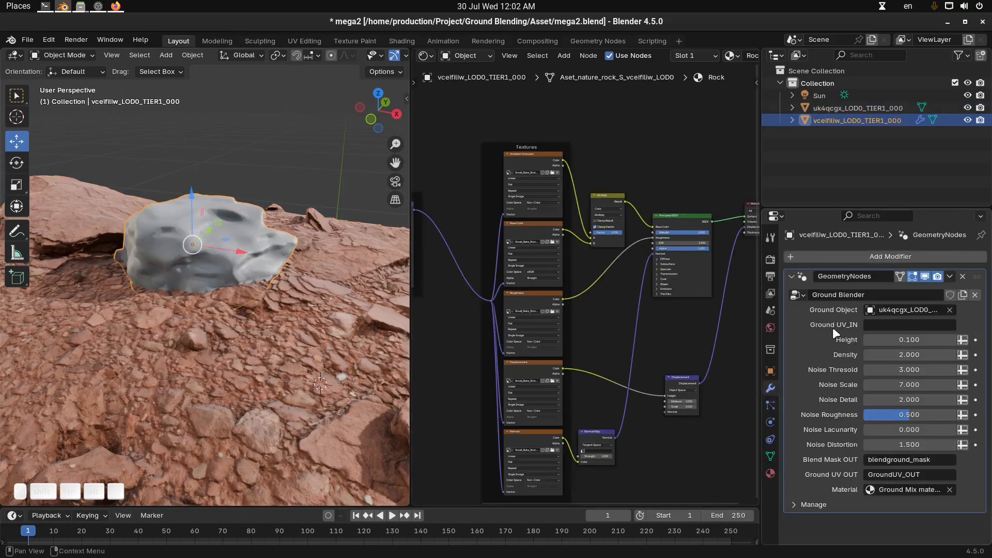
{"action": "type", "text": "uv"}
Narrow the properties editor, reselect the rock, and maximize the Shader Editor showing its Rock material
{"action": "middle_click_drag", "start_coordinate": [336, 289], "coordinate": [607, 308]}
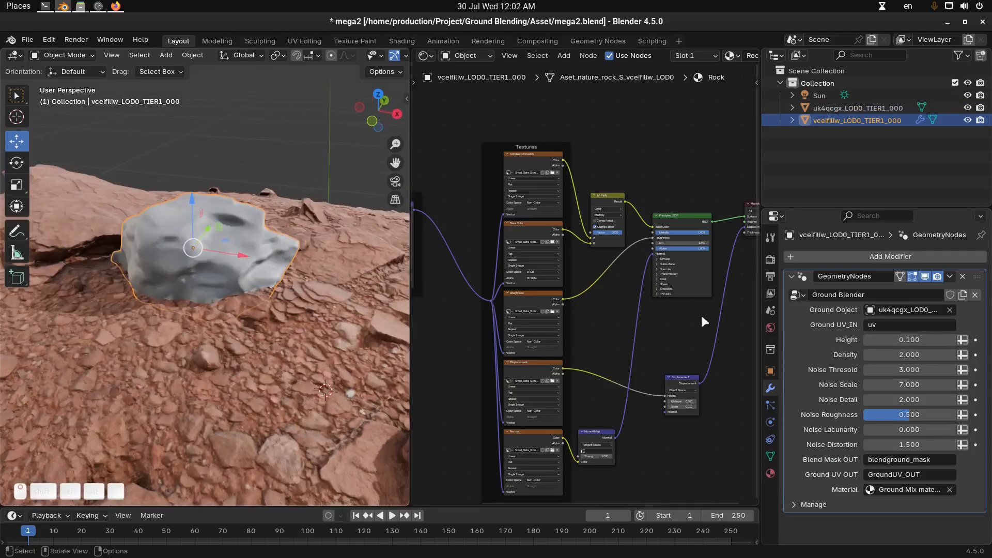
{"action": "middle_click_drag", "start_coordinate": [159, 250], "coordinate": [245, 303]}
{"action": "scroll", "coordinate": [247, 268], "scroll_direction": "up", "scroll_amount": 2}
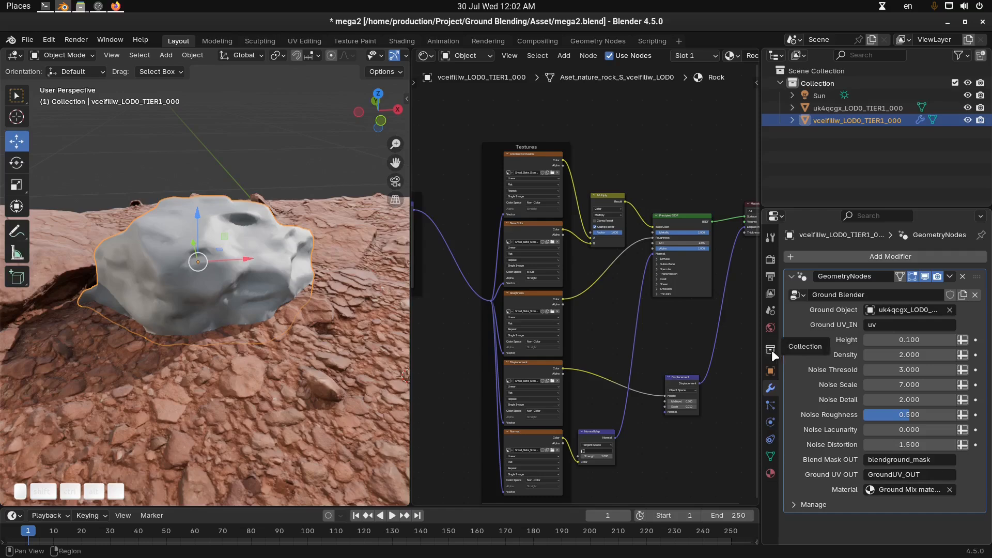
{"action": "left_click_drag", "start_coordinate": [761, 353], "coordinate": [869, 352]}
{"action": "middle_click_drag", "start_coordinate": [540, 257], "coordinate": [527, 260], "text": "shift"}
{"action": "middle_click_drag", "start_coordinate": [249, 245], "coordinate": [274, 253]}
{"action": "scroll", "coordinate": [258, 244], "scroll_direction": "up", "scroll_amount": 1}
{"action": "key", "text": "alt+a"}
{"action": "left_click", "coordinate": [245, 256]}
{"action": "key", "text": "ctrl+space"}
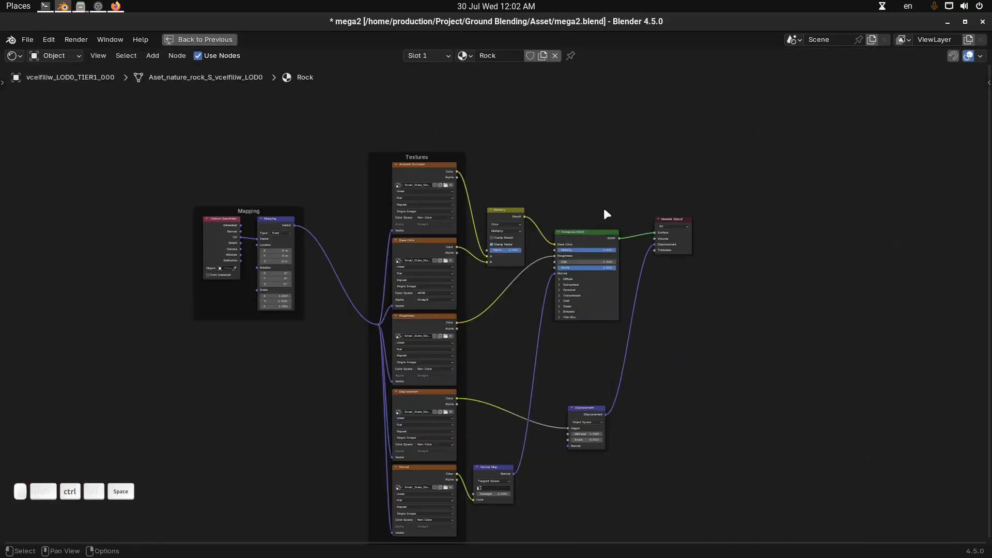
Group the rock material's mapping, texture, mix, shader, normal and displacement nodes, leaving Texture Coordinate and Material Output outside the group
{"action": "scroll", "coordinate": [490, 256], "scroll_direction": "up", "scroll_amount": 1}
{"action": "scroll", "coordinate": [517, 269], "scroll_direction": "down", "scroll_amount": 2}
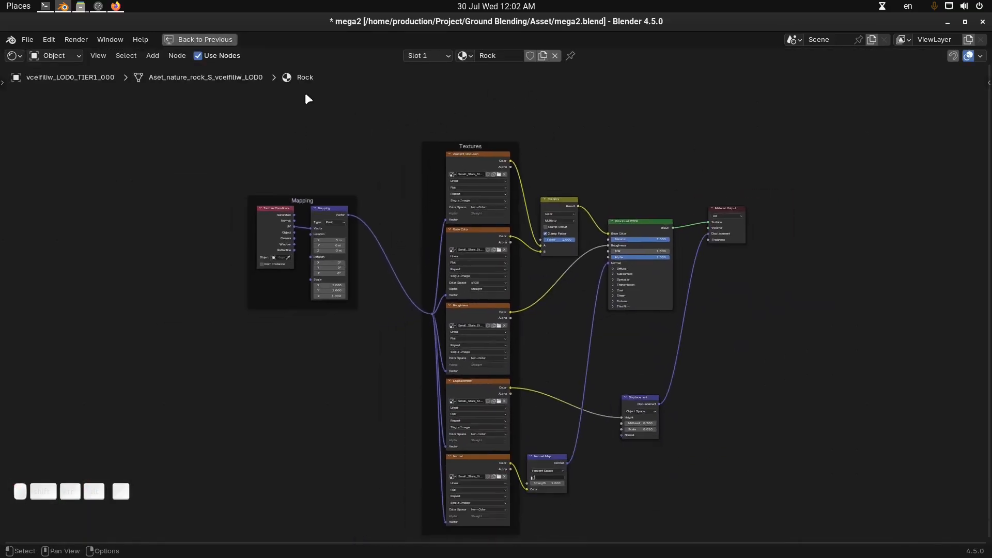
{"action": "left_click_drag", "start_coordinate": [331, 103], "coordinate": [694, 546]}
{"action": "scroll", "coordinate": [584, 346], "scroll_direction": "left", "scroll_amount": 1}
{"action": "scroll", "coordinate": [517, 289], "scroll_direction": "up", "scroll_amount": 2}
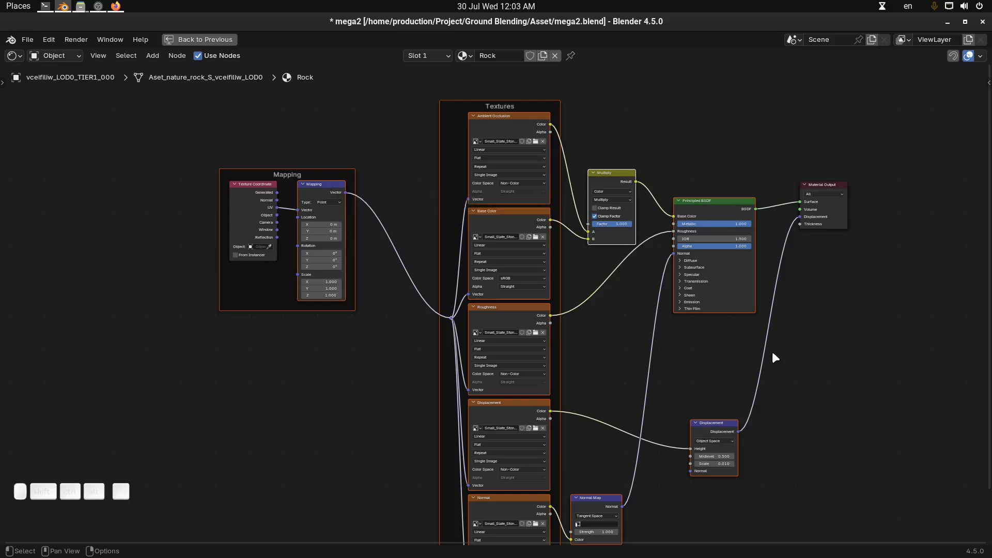
{"action": "key", "text": "Home"}
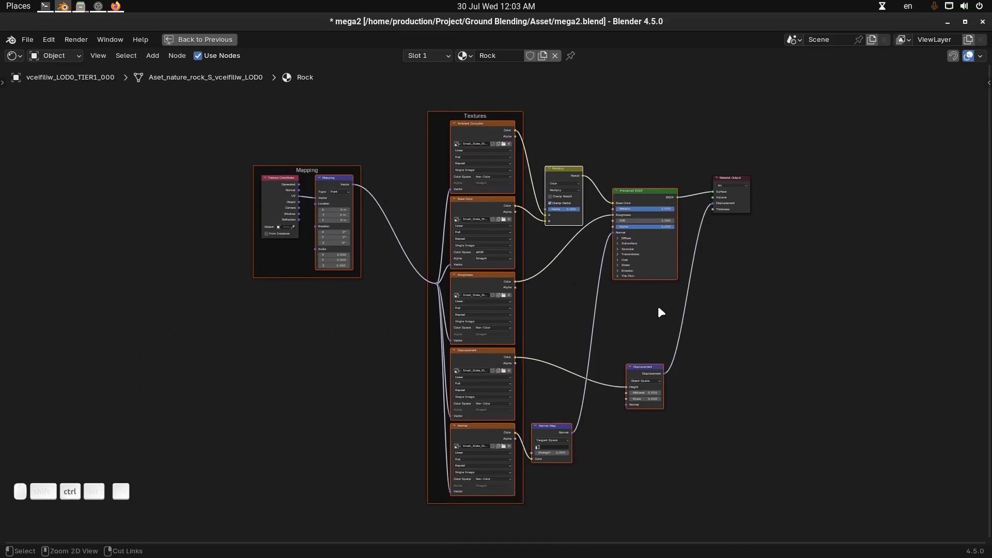
{"action": "key", "text": "ctrl+g"}
{"action": "scroll", "coordinate": [652, 305], "scroll_direction": "up", "scroll_amount": 1}
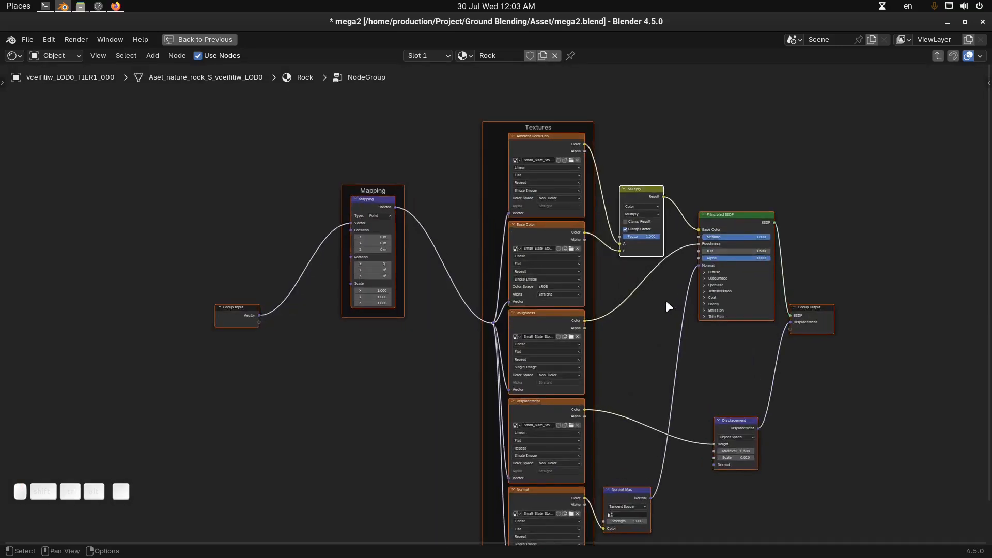
{"action": "key", "text": "Tab"}
{"action": "scroll", "coordinate": [476, 283], "scroll_direction": "up", "scroll_amount": 2}
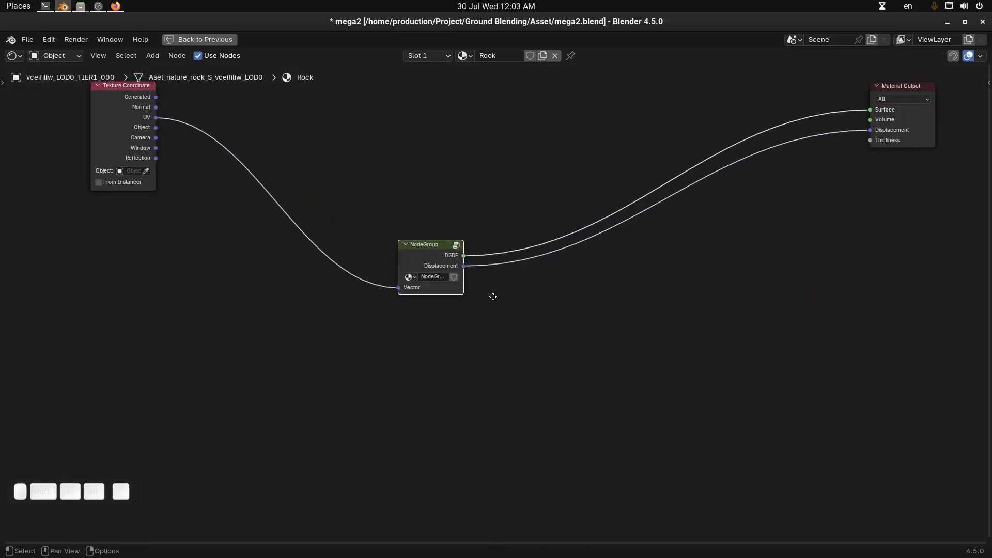
Rename the rock material's new node group as Rock Shader
{"action": "left_click_drag", "start_coordinate": [452, 273], "coordinate": [436, 256]}
{"action": "left_click", "coordinate": [458, 288]}
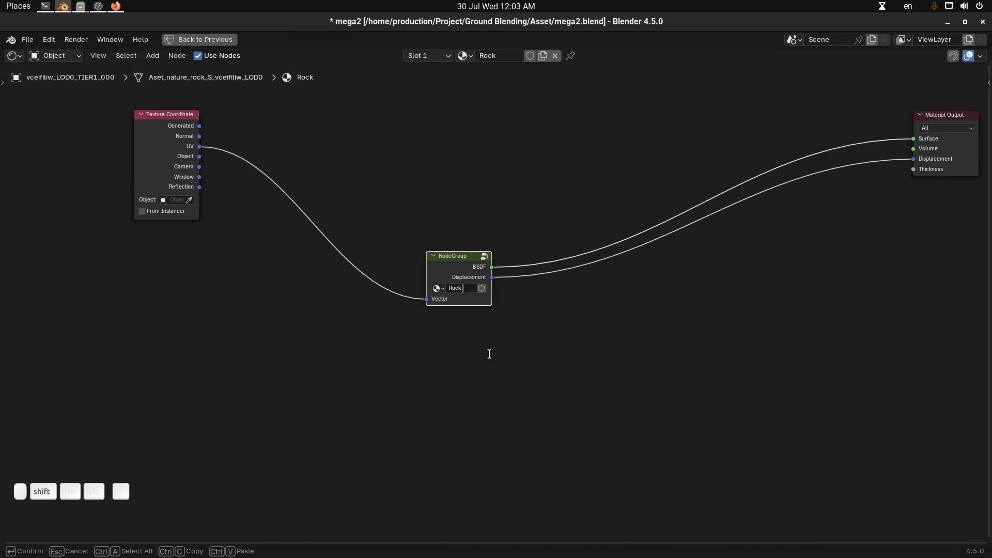
{"action": "type", "text": "Rock Shader"}
{"action": "key", "text": "Return"}
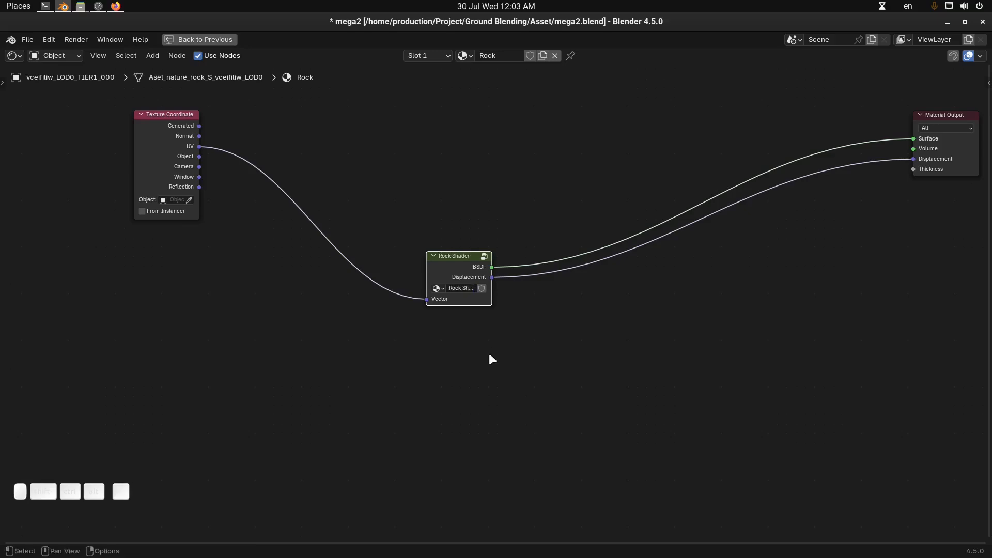
Widen the Rock Shader node and move the Texture Coordinate node closer to it
{"action": "left_click_drag", "start_coordinate": [490, 293], "coordinate": [540, 301]}
{"action": "left_click", "coordinate": [181, 132]}
{"action": "left_click_drag", "start_coordinate": [181, 133], "coordinate": [227, 182]}
Select the ground mesh and group its material's mapping, texture, shader, bump and displacement nodes, leaving Texture Coordinate and Material Output outside
{"action": "key", "text": "ctrl+space"}
{"action": "left_click", "coordinate": [373, 345]}
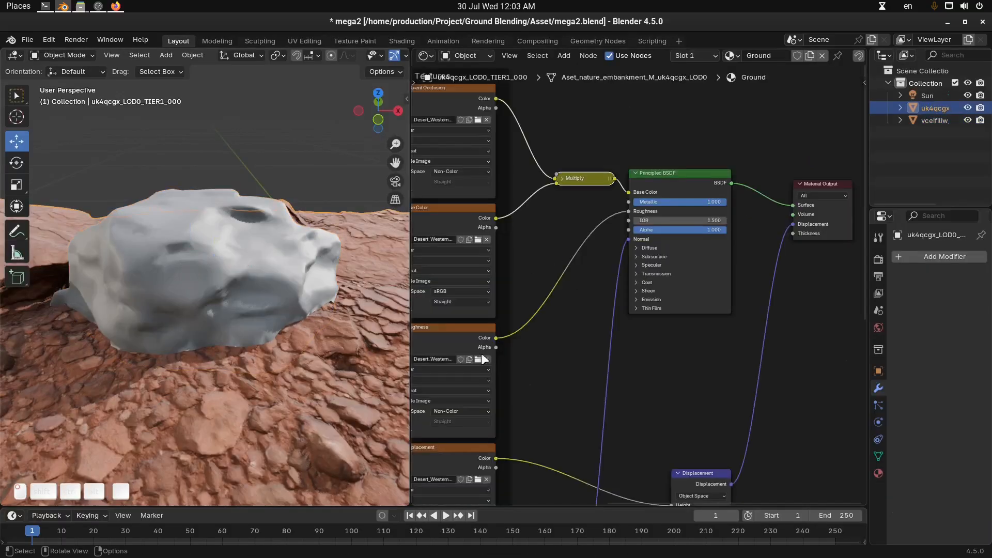
{"action": "key", "text": "Home"}
{"action": "key", "text": "ctrl+space"}
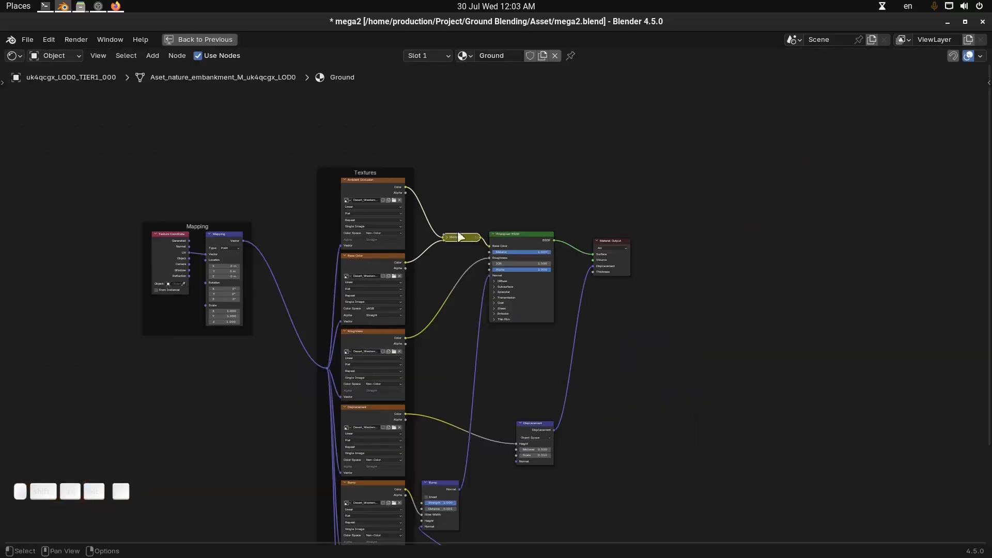
{"action": "key", "text": "Home"}
{"action": "scroll", "coordinate": [571, 175], "scroll_direction": "down", "scroll_amount": 1}
{"action": "left_click_drag", "start_coordinate": [337, 125], "coordinate": [595, 531]}
{"action": "middle_click_drag", "start_coordinate": [620, 396], "coordinate": [609, 398]}
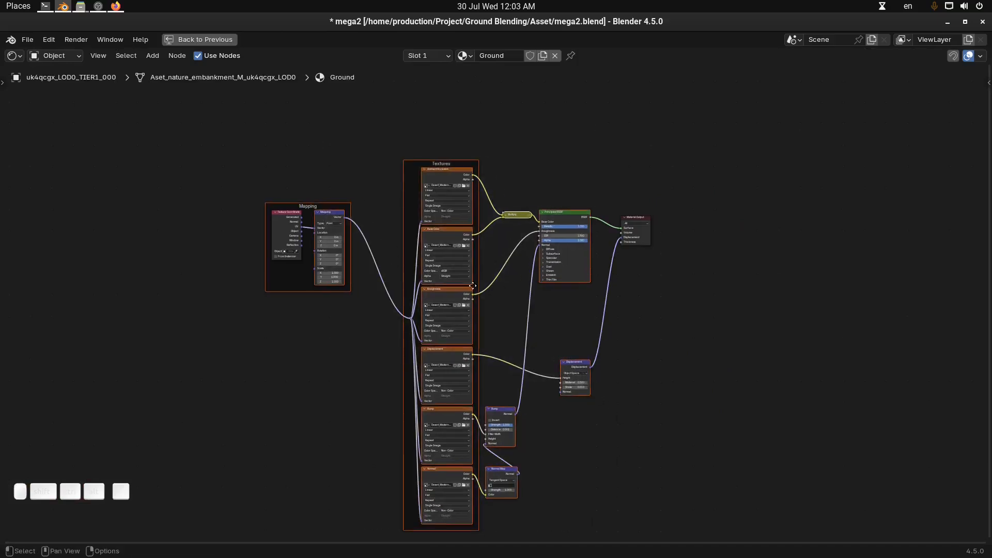
{"action": "key", "text": "ctrl+g"}
{"action": "key", "text": "Tab"}
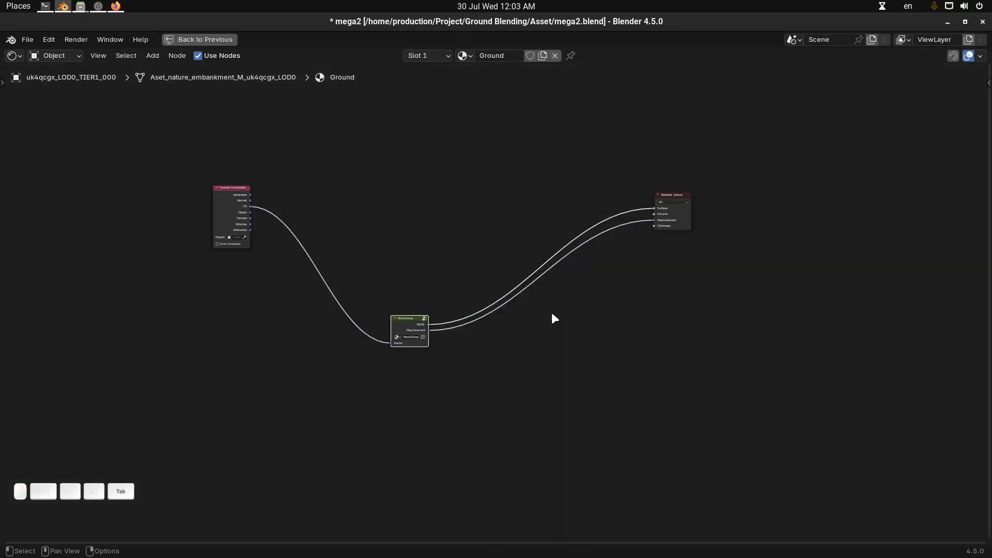
Move the Texture Coordinate node closer to the ground material's new group node
{"action": "scroll", "coordinate": [518, 318], "scroll_direction": "up", "scroll_amount": 2}
{"action": "scroll", "coordinate": [518, 319], "scroll_direction": "up", "scroll_amount": 1}
{"action": "left_click_drag", "start_coordinate": [21, 119], "coordinate": [199, 321]}
Rename the ground material's node group as Ground Shader and widen its node to fit the name
{"action": "scroll", "coordinate": [527, 365], "scroll_direction": "up", "scroll_amount": 3}
{"action": "middle_click_drag", "start_coordinate": [528, 364], "coordinate": [739, 330]}
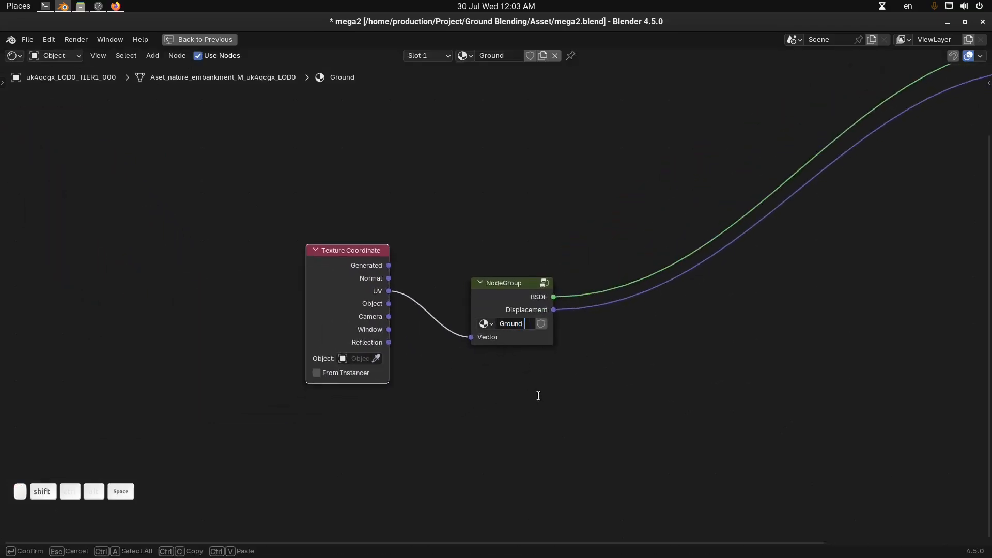
{"action": "type", "text": "er"}
{"action": "key", "text": "Return"}
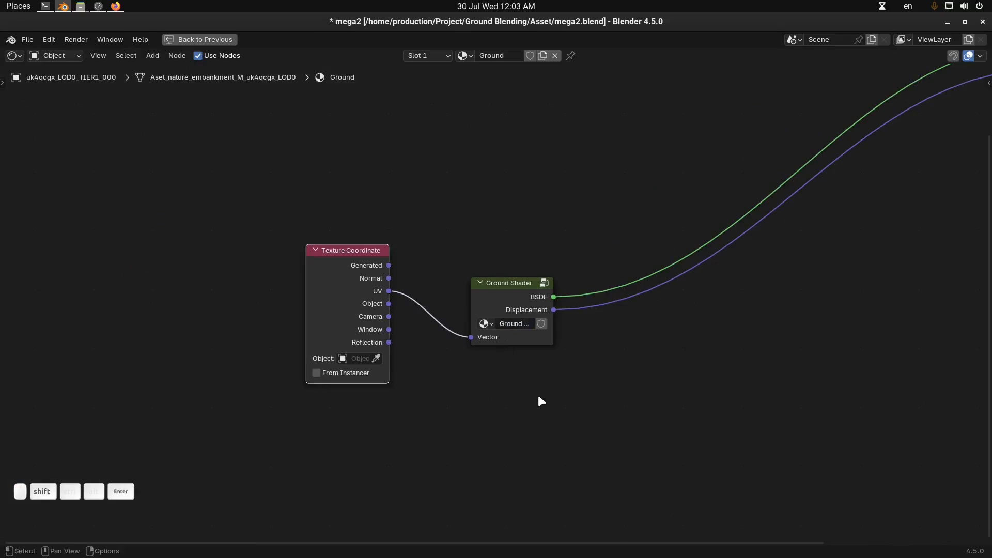
{"action": "left_click", "coordinate": [550, 323]}
{"action": "left_click_drag", "start_coordinate": [552, 326], "coordinate": [573, 327]}
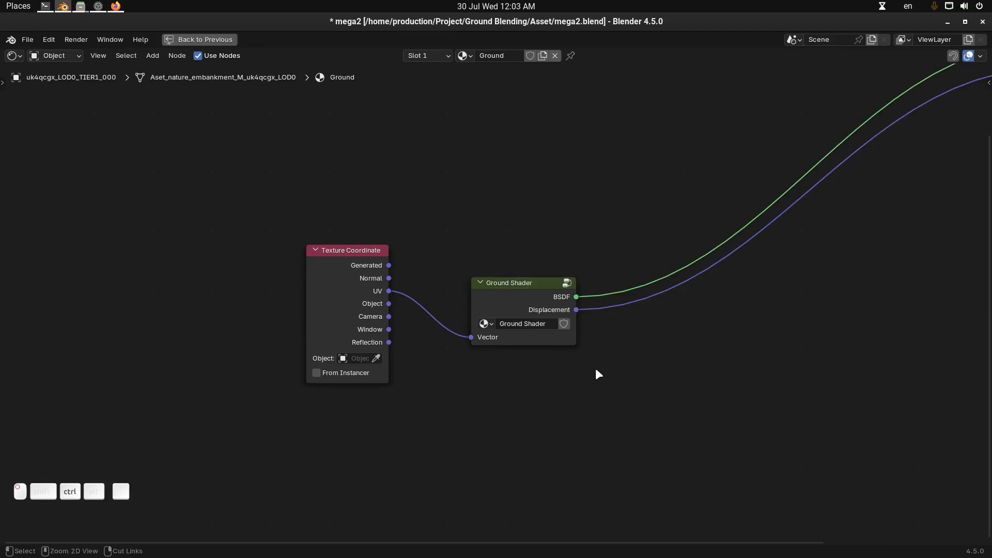
Restore the full editor layout and reselect the rock to bring its Rock material nodes into the Shader Editor
{"action": "key", "text": "ctrl+space"}
{"action": "middle_click_drag", "start_coordinate": [300, 280], "coordinate": [266, 282]}
{"action": "left_click", "coordinate": [266, 282]}
{"action": "middle_click_drag", "start_coordinate": [352, 315], "coordinate": [219, 308]}
{"action": "scroll", "coordinate": [708, 315], "scroll_direction": "down", "scroll_amount": 4}
{"action": "scroll", "coordinate": [708, 314], "scroll_direction": "down", "scroll_amount": 1}
{"action": "left_click_drag", "start_coordinate": [448, 210], "coordinate": [519, 233]}
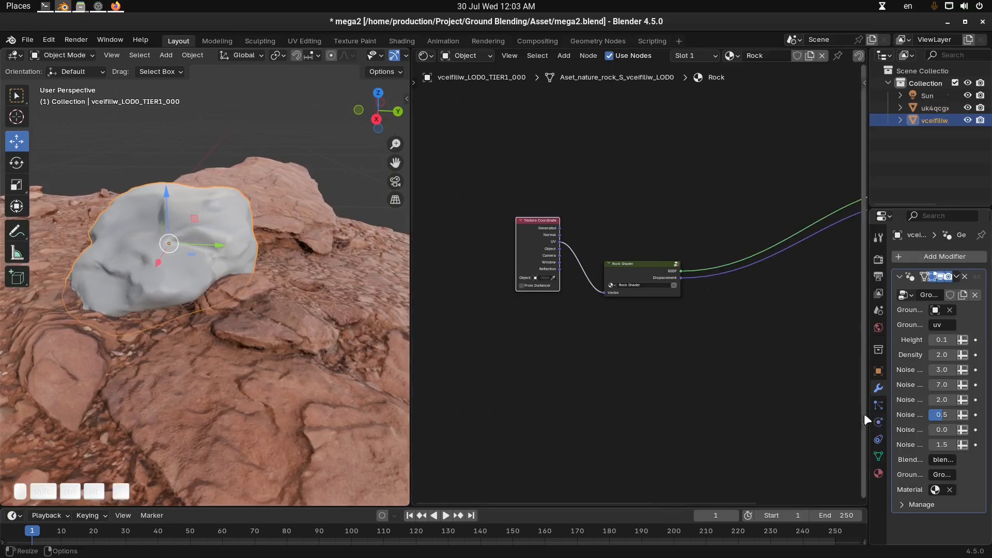
Widen the properties editor to make the rock's Ground Blender modifier fields readable
{"action": "left_click_drag", "start_coordinate": [865, 414], "coordinate": [754, 417]}
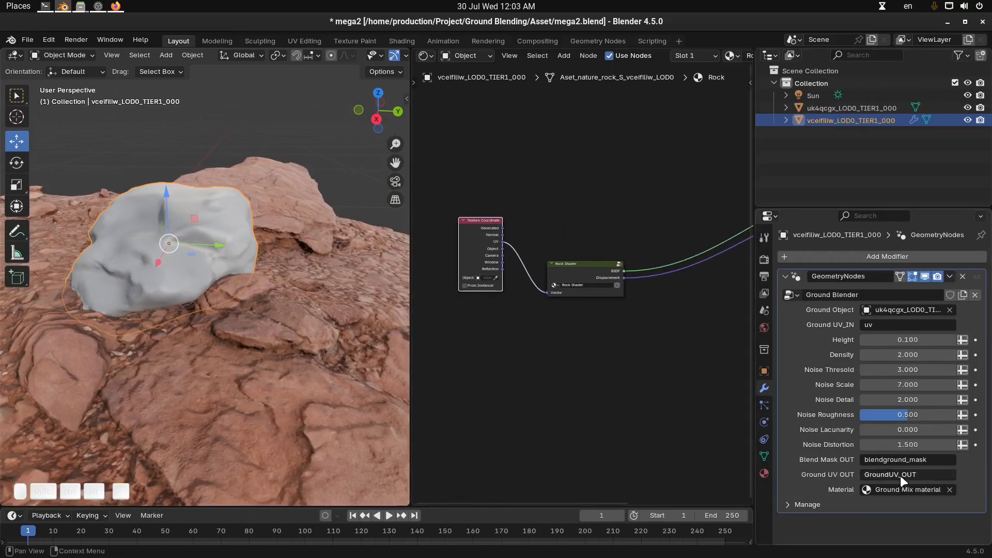
{"action": "left_click_drag", "start_coordinate": [758, 347], "coordinate": [814, 320]}
{"action": "scroll", "coordinate": [677, 258], "scroll_direction": "up", "scroll_amount": 1}
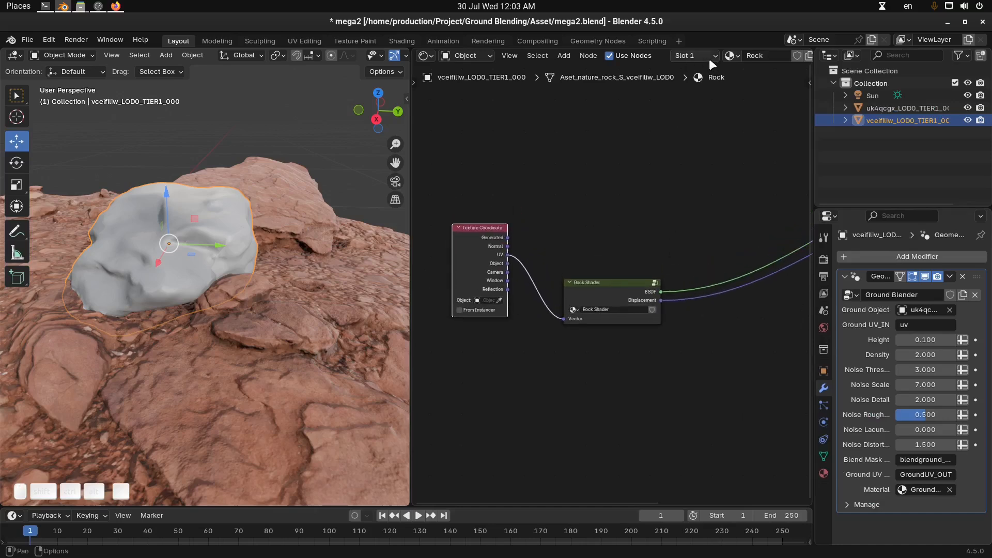
Assign the Ground Mix material to the rock's material slot
{"action": "middle_click_drag", "start_coordinate": [707, 60], "coordinate": [600, 57]}
{"action": "left_click", "coordinate": [648, 56]}
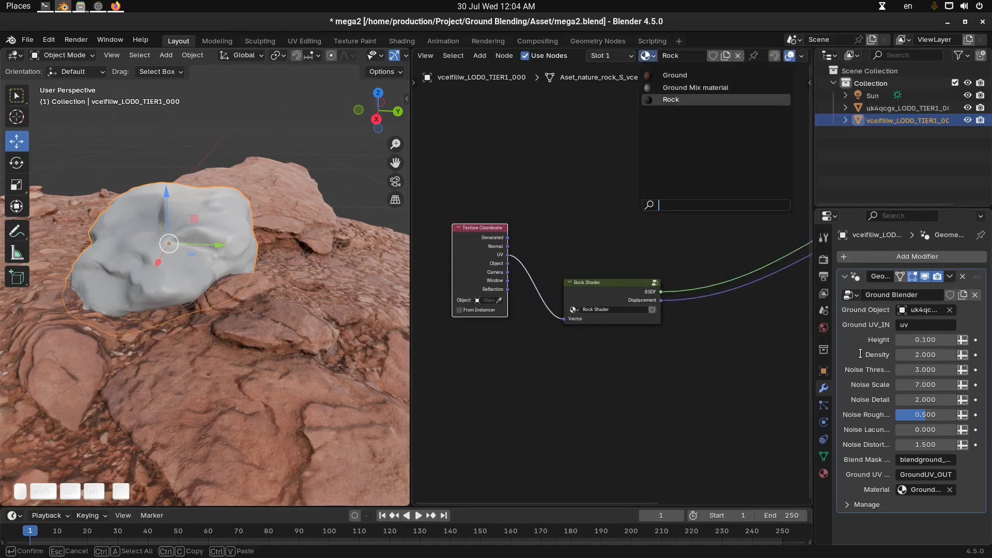
{"action": "left_click", "coordinate": [713, 87]}
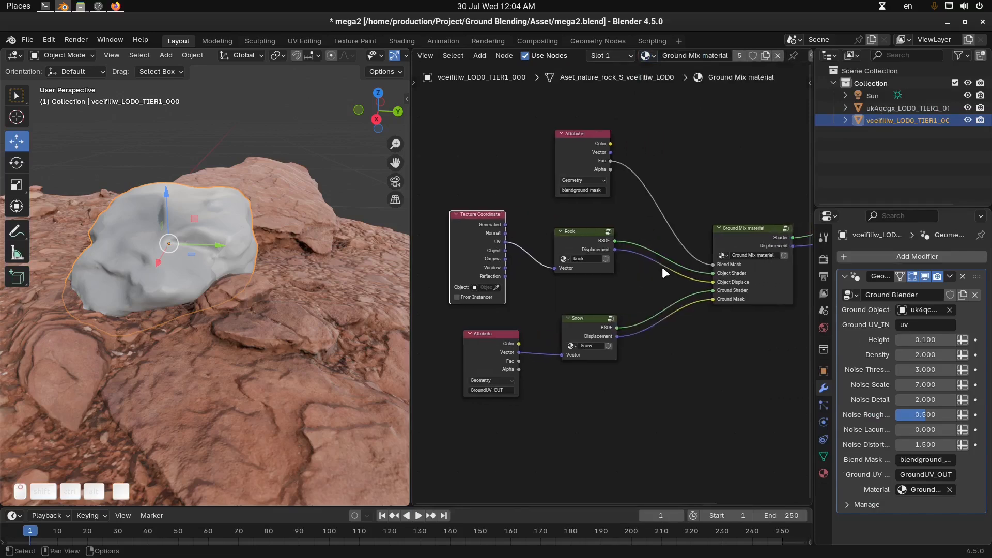
Delete the Rock and Snow group nodes from the Ground Mix material
{"action": "key", "text": "ctrl+space"}
{"action": "scroll", "coordinate": [495, 231], "scroll_direction": "up", "scroll_amount": 2}
{"action": "left_click_drag", "start_coordinate": [495, 231], "coordinate": [499, 240]}
{"action": "left_click_drag", "start_coordinate": [477, 381], "coordinate": [464, 401]}
{"action": "left_click_drag", "start_coordinate": [485, 238], "coordinate": [480, 236]}
{"action": "key", "text": "x"}
{"action": "left_click", "coordinate": [470, 383]}
{"action": "key", "text": "x"}
{"action": "key", "text": "ctrl+space"}
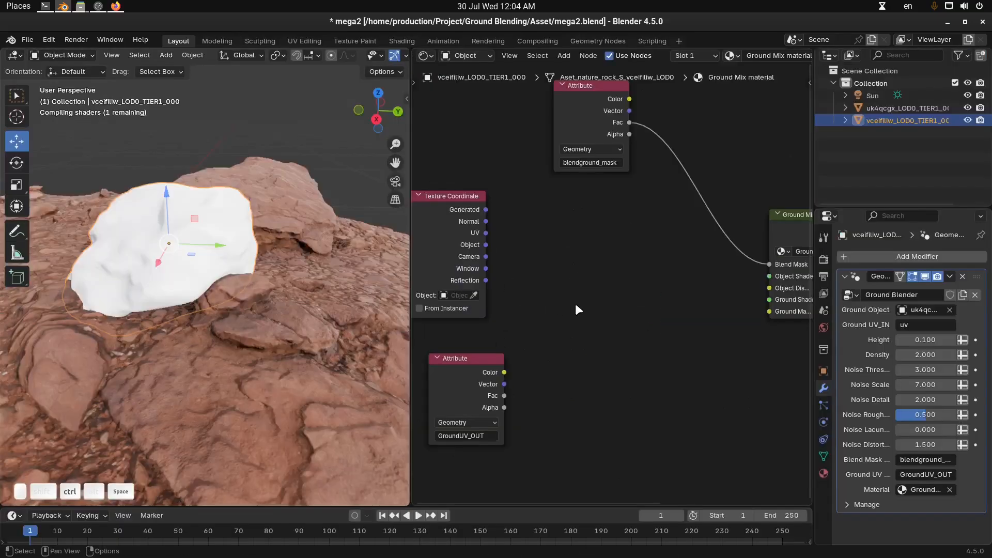
Add the Rock Shader and Ground Shader node groups in place of the removed groups
{"action": "scroll", "coordinate": [576, 309], "scroll_direction": "up", "scroll_amount": 2}
{"action": "key", "text": "shift+a"}
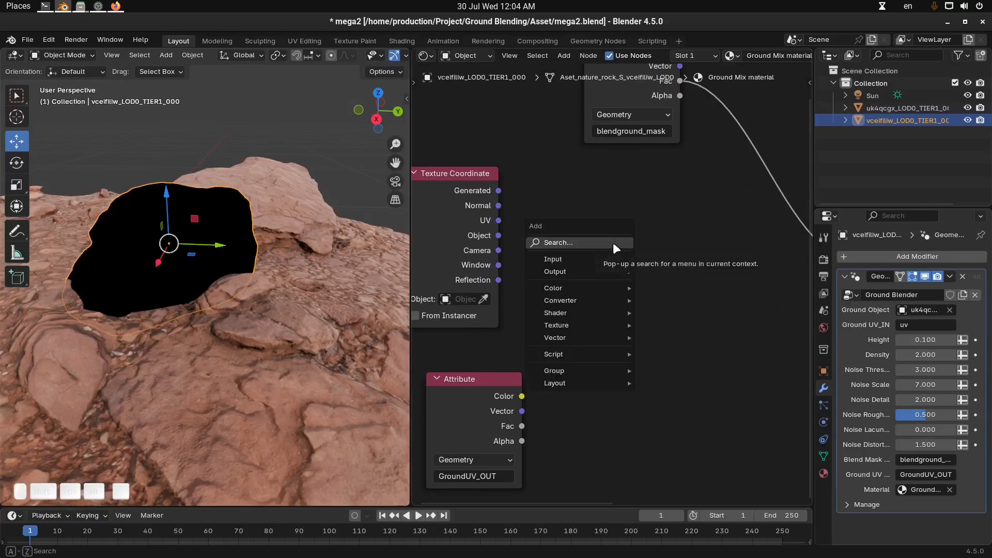
{"action": "mouse_move", "coordinate": [584, 372]}
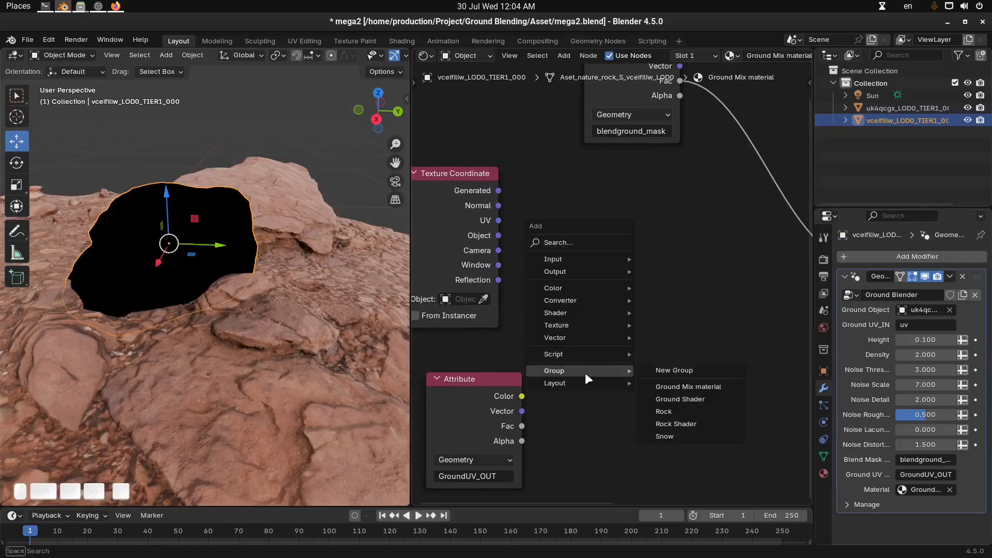
{"action": "left_click", "coordinate": [682, 423]}
{"action": "left_click", "coordinate": [603, 188]}
{"action": "key", "text": "shift+a"}
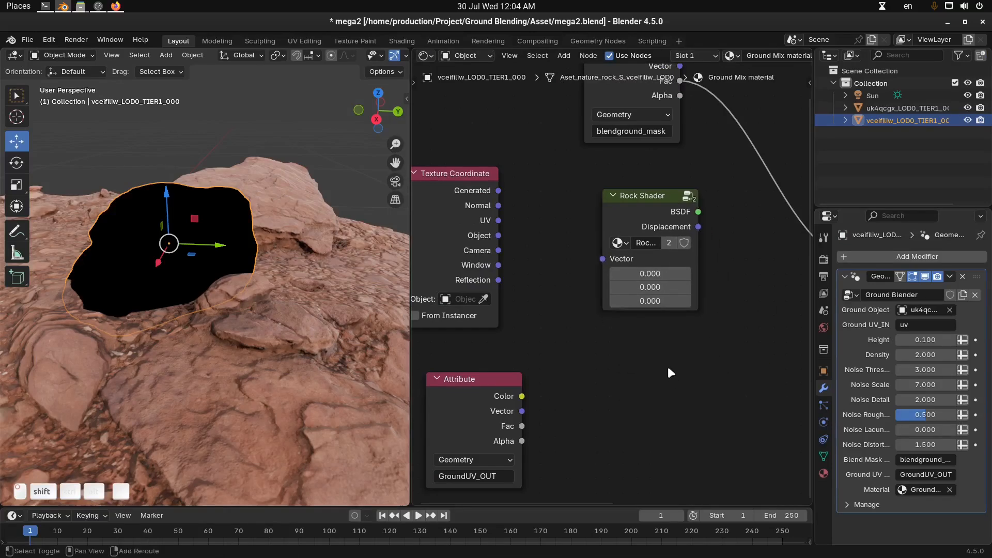
{"action": "mouse_move", "coordinate": [668, 368]}
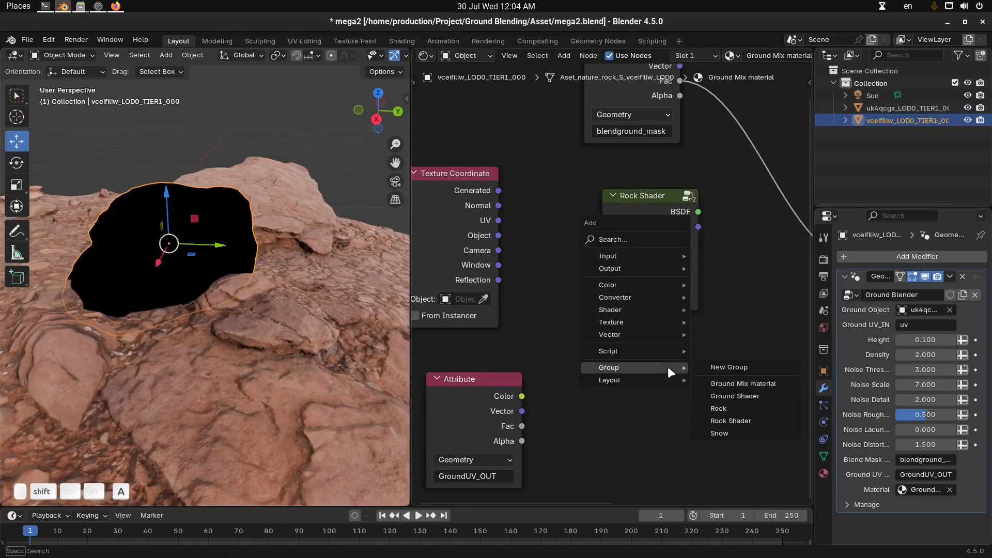
{"action": "left_click", "coordinate": [758, 398]}
{"action": "left_click", "coordinate": [621, 349]}
Connect Rock Shader's BSDF to Object Shader and its Displacement to Object Displace on the widened Ground Mix material node
{"action": "key", "text": "ctrl+space"}
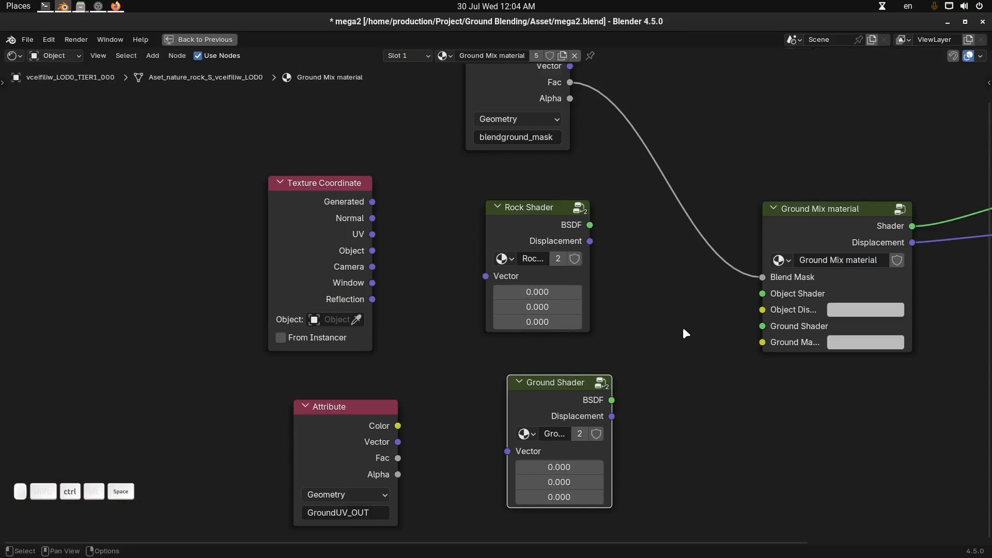
{"action": "left_click_drag", "start_coordinate": [753, 200], "coordinate": [739, 186]}
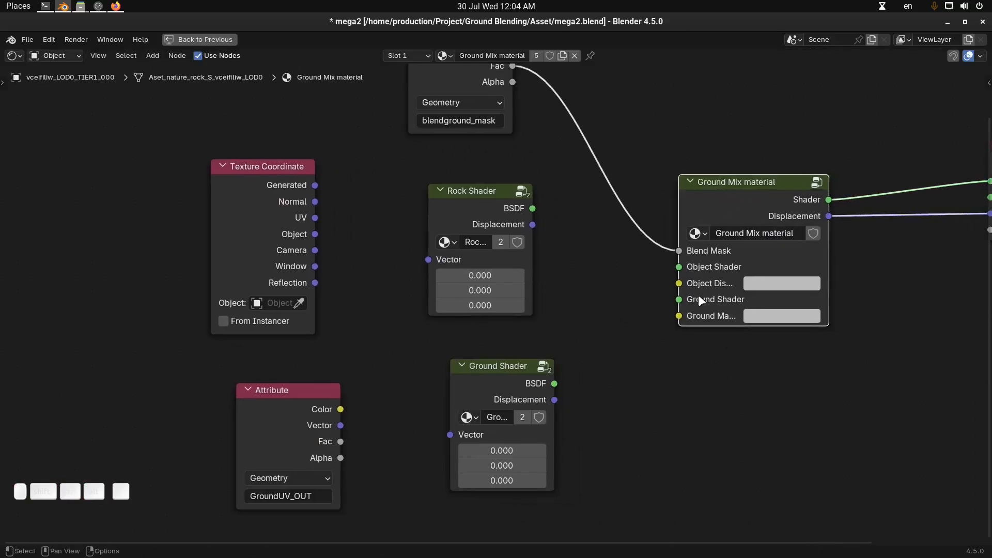
{"action": "middle_click_drag", "start_coordinate": [701, 300], "coordinate": [673, 278]}
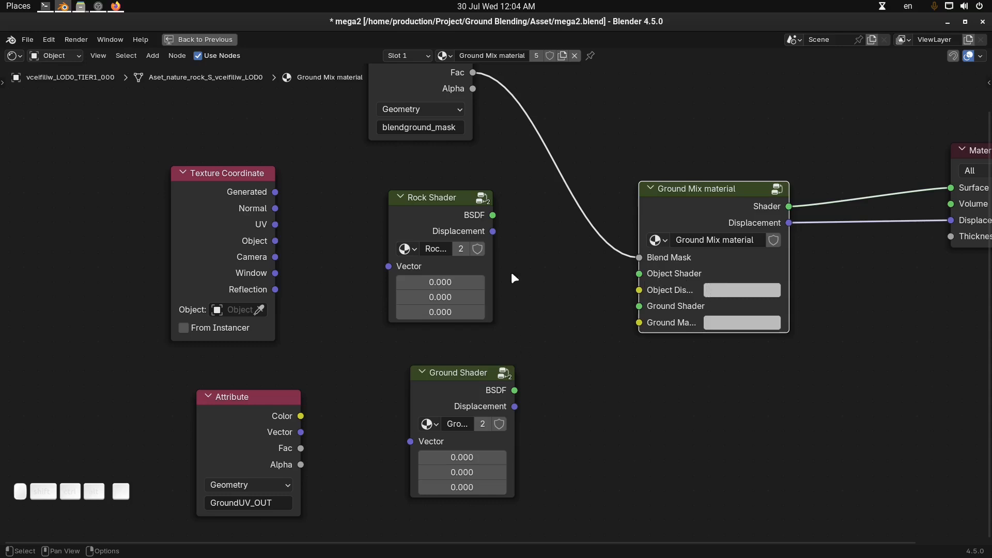
{"action": "left_click_drag", "start_coordinate": [490, 213], "coordinate": [558, 245]}
{"action": "left_click_drag", "start_coordinate": [650, 274], "coordinate": [649, 274]}
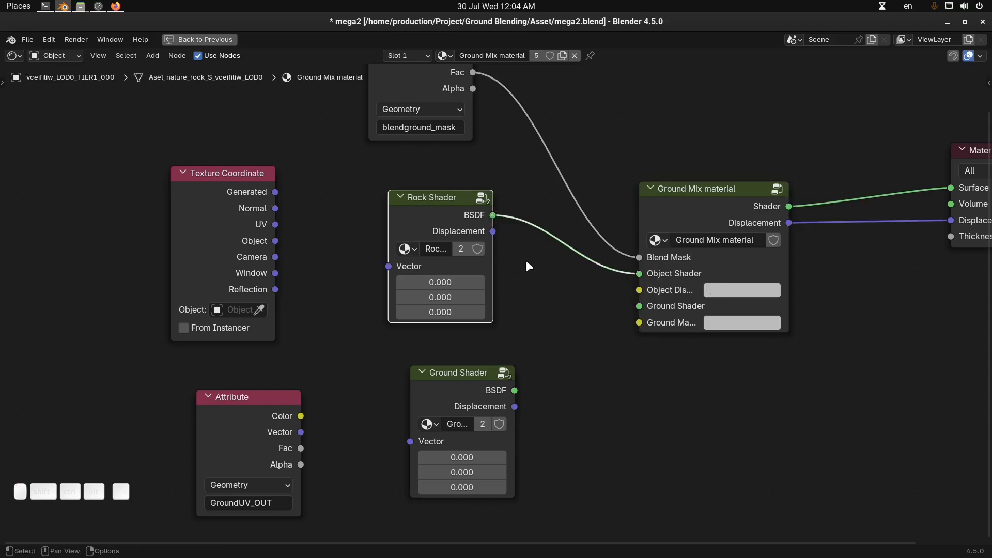
{"action": "left_click_drag", "start_coordinate": [789, 269], "coordinate": [843, 268]}
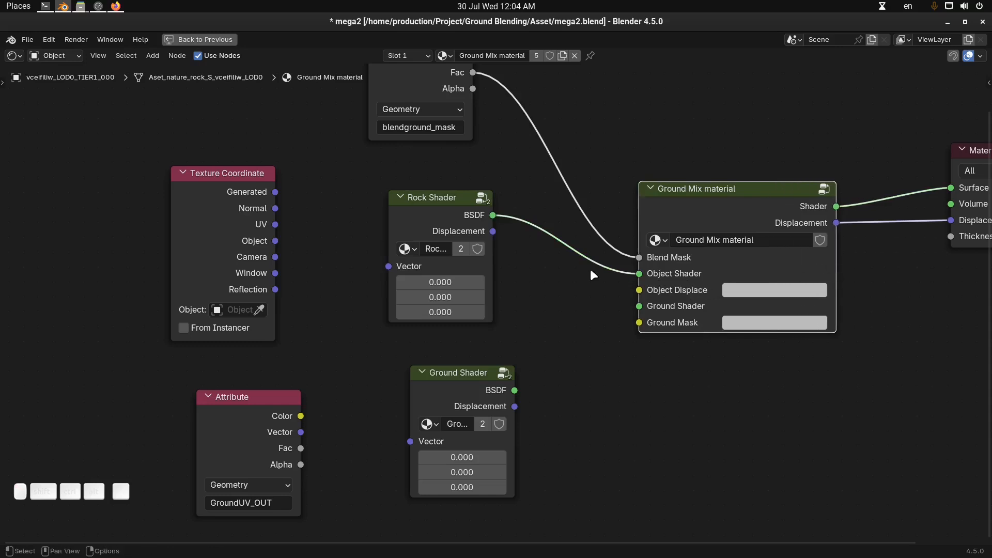
{"action": "left_click_drag", "start_coordinate": [493, 231], "coordinate": [638, 291]}
Connect Ground Shader's BSDF to the Ground Shader input and its Displacement to Ground Mask on the Ground Mix material node
{"action": "middle_click_drag", "start_coordinate": [546, 348], "coordinate": [525, 341]}
{"action": "left_click_drag", "start_coordinate": [495, 383], "coordinate": [630, 310]}
{"action": "left_click_drag", "start_coordinate": [494, 399], "coordinate": [616, 322]}
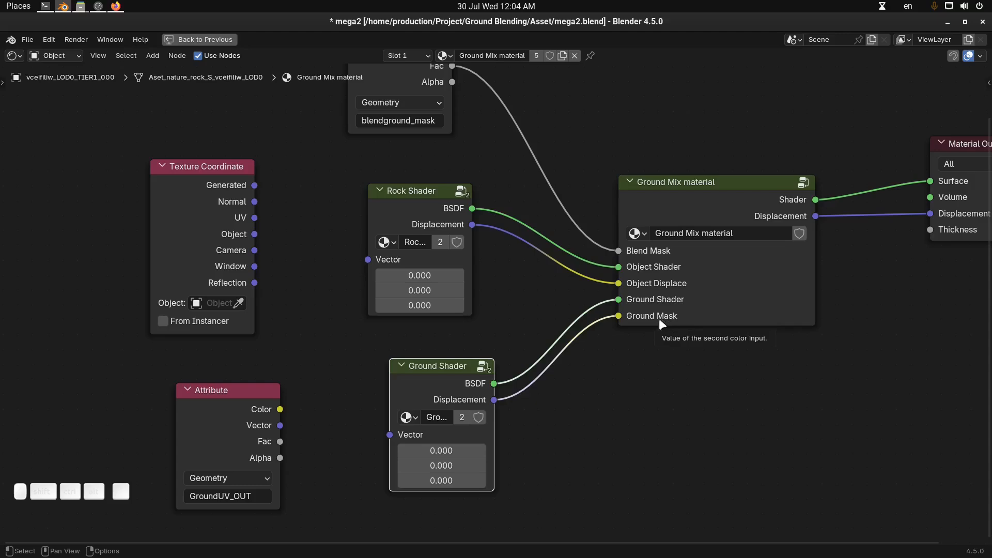
{"action": "scroll", "coordinate": [542, 339], "scroll_direction": "down", "scroll_amount": 3}
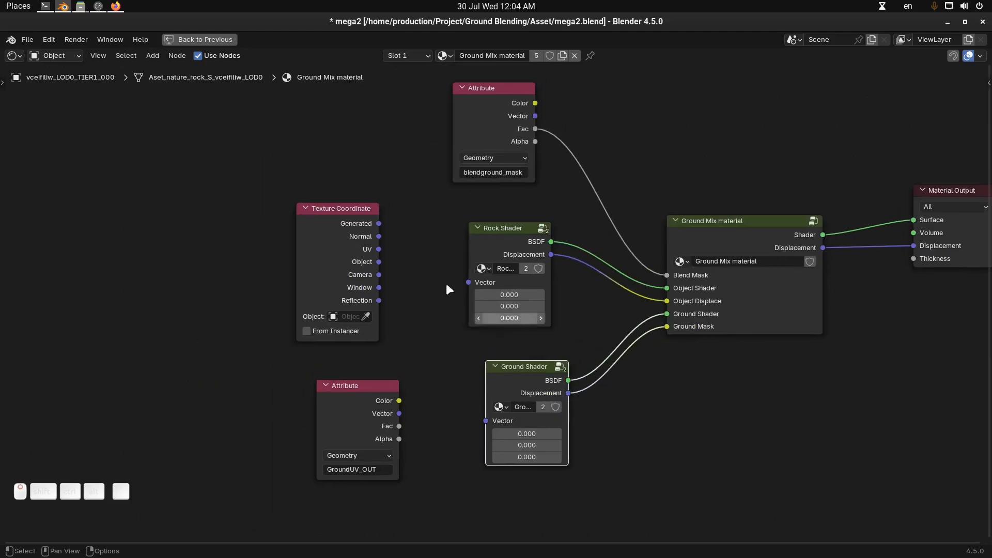
{"action": "key", "text": "ctrl+space"}
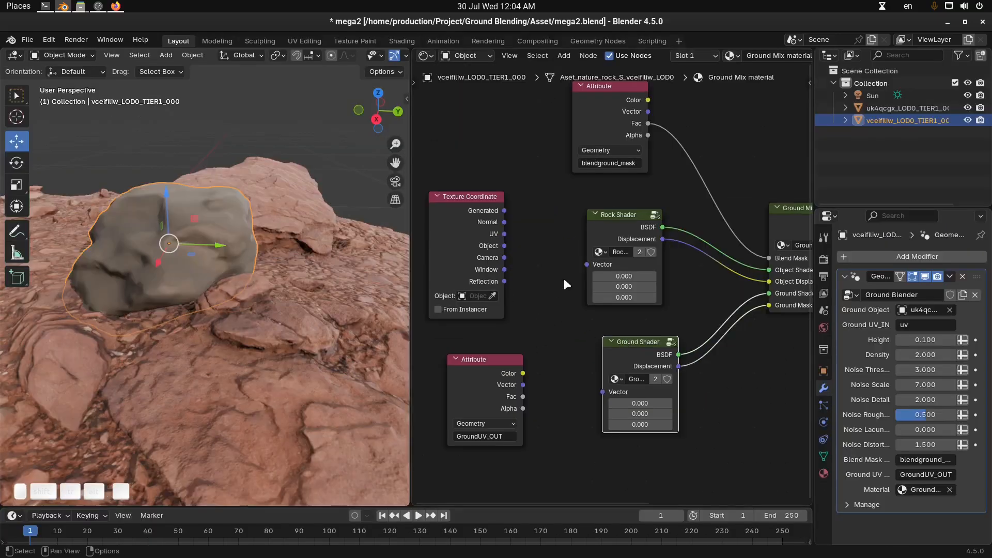
Rename the Ground Mask input socket inside the Ground Mix material group to Ground Displace and return to the main material graph
{"action": "key", "text": "ctrl+space"}
{"action": "scroll", "coordinate": [463, 298], "scroll_direction": "up", "scroll_amount": 2}
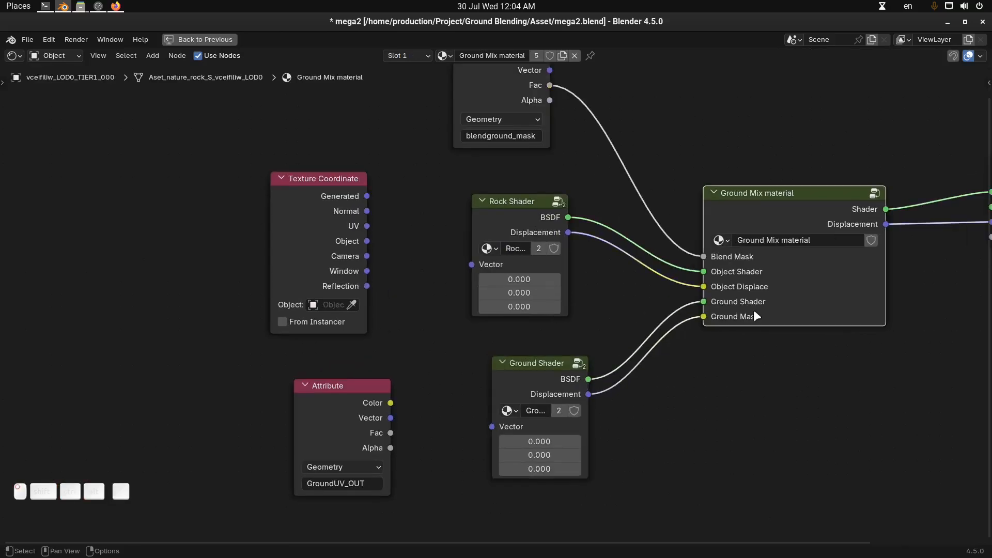
{"action": "key", "text": "Tab"}
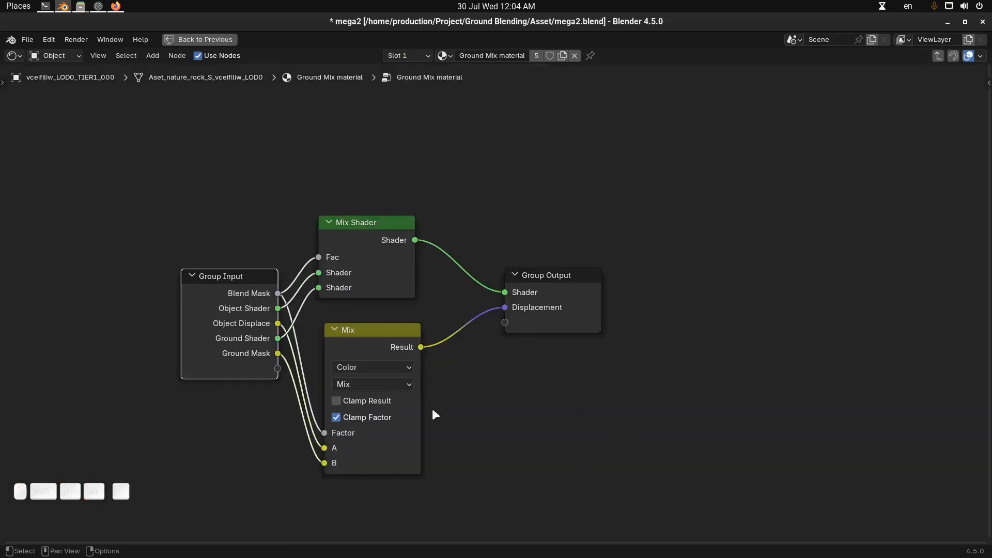
{"action": "key", "text": "n"}
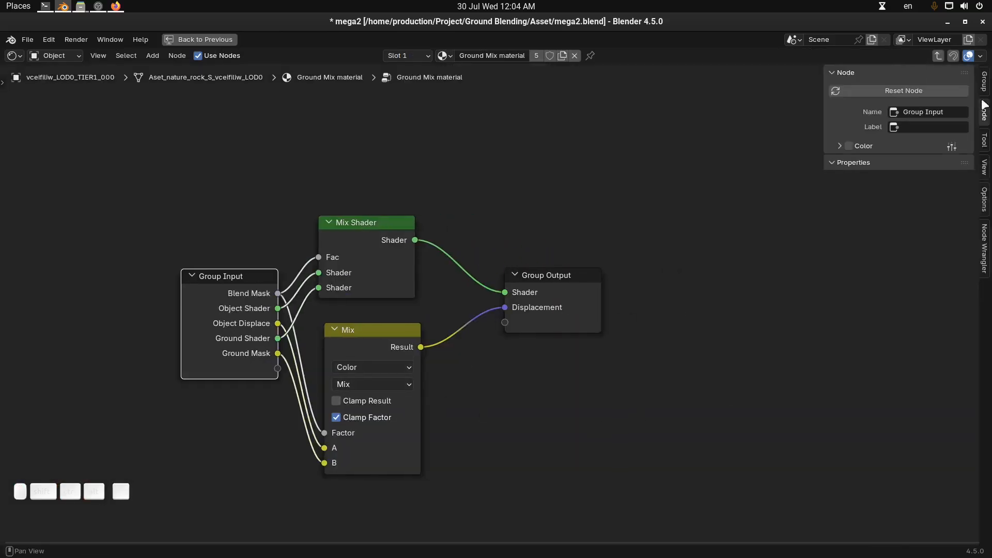
{"action": "left_click", "coordinate": [983, 83]}
{"action": "scroll", "coordinate": [896, 214], "scroll_direction": "down", "scroll_amount": 2}
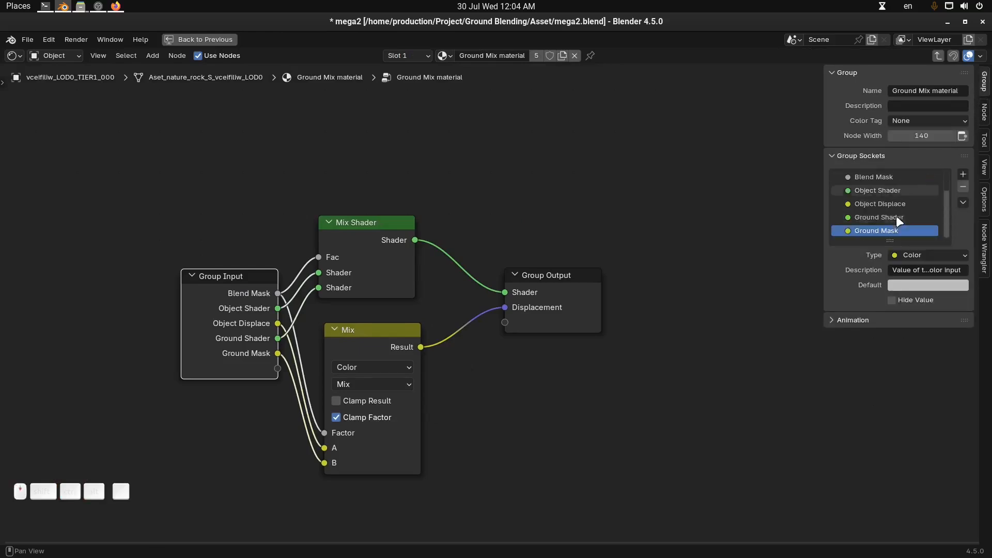
{"action": "double_click", "coordinate": [884, 230]}
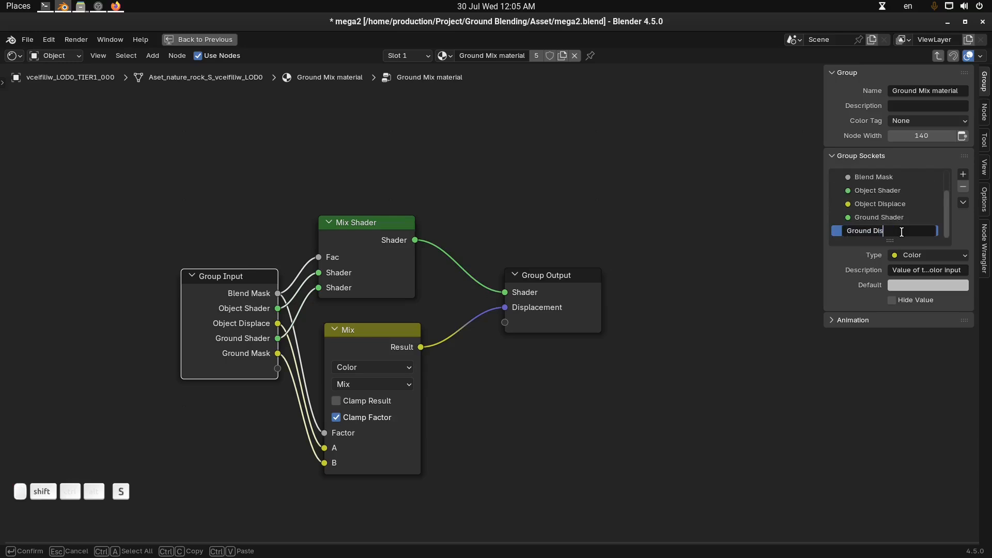
{"action": "key", "text": "Return"}
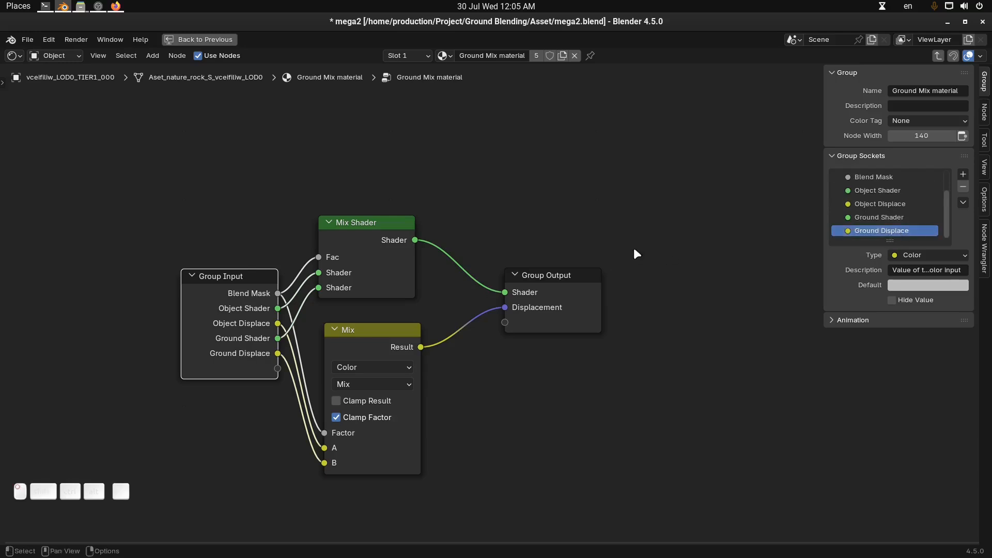
{"action": "key", "text": "Tab"}
{"action": "key", "text": "alt+a"}
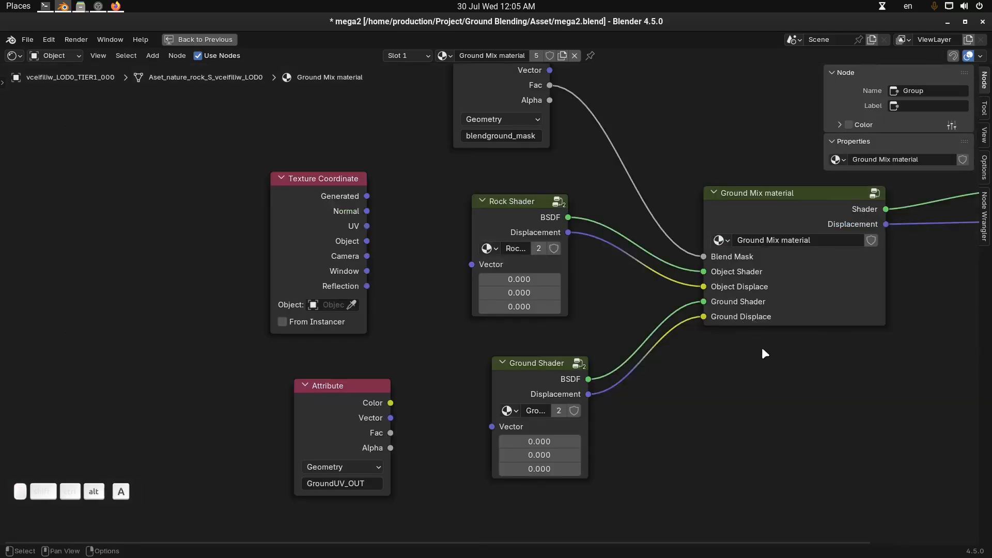
{"action": "middle_click_drag", "start_coordinate": [762, 347], "coordinate": [727, 345]}
{"action": "middle_click_drag", "start_coordinate": [609, 375], "coordinate": [543, 364]}
{"action": "scroll", "coordinate": [632, 341], "scroll_direction": "down", "scroll_amount": 2}
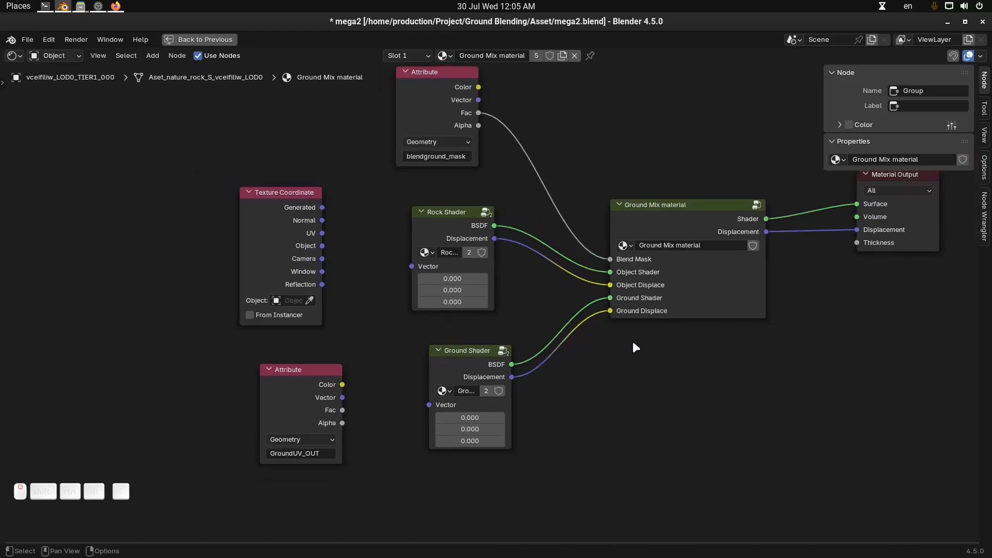
{"action": "key", "text": "n"}
{"action": "key", "text": "ctrl+space"}
{"action": "key", "text": "ctrl+space"}
Connect the Texture Coordinate node's UV output to the Rock Shader group's Vector input
{"action": "scroll", "coordinate": [548, 320], "scroll_direction": "up", "scroll_amount": 3}
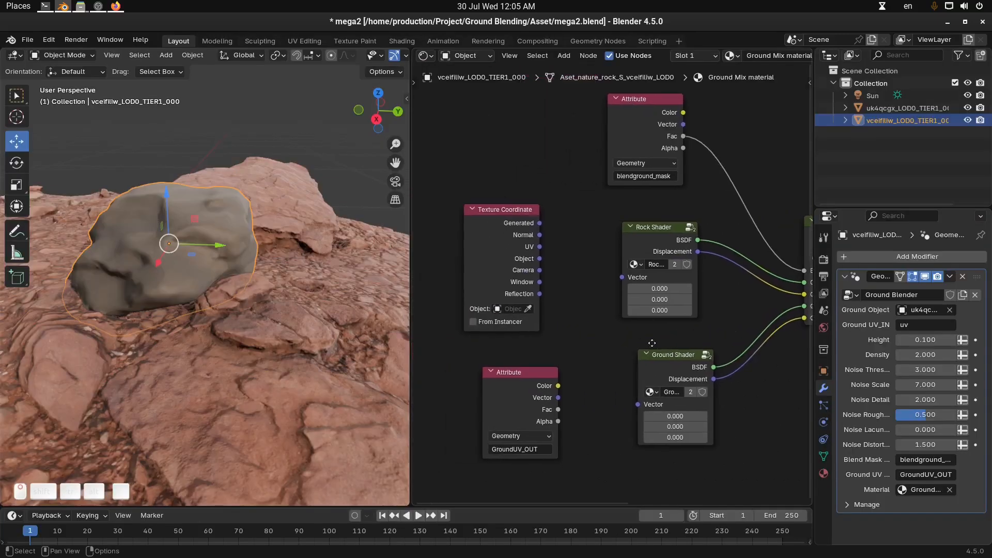
{"action": "middle_click_drag", "start_coordinate": [575, 258], "coordinate": [564, 266]}
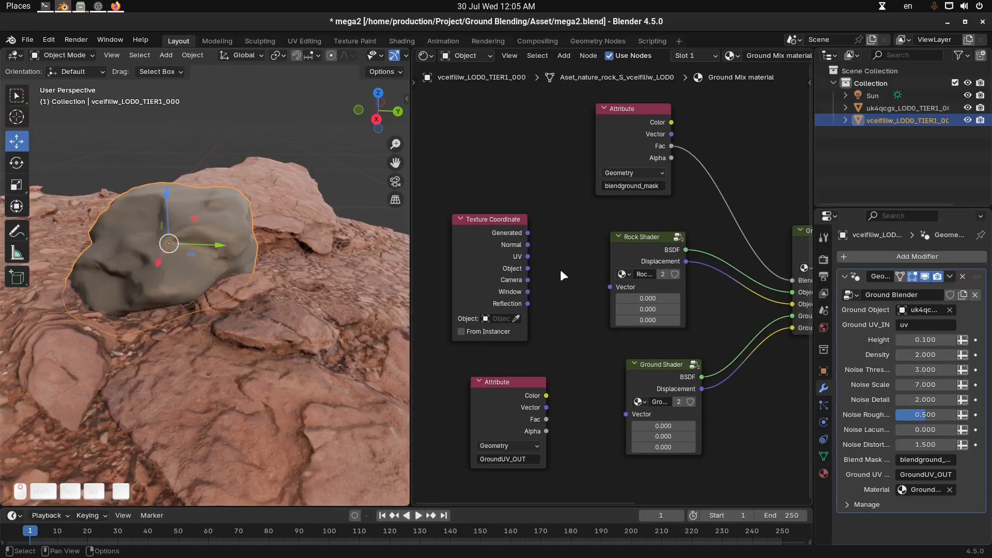
{"action": "middle_click_drag", "start_coordinate": [261, 257], "coordinate": [300, 263]}
{"action": "scroll", "coordinate": [549, 281], "scroll_direction": "up", "scroll_amount": 1}
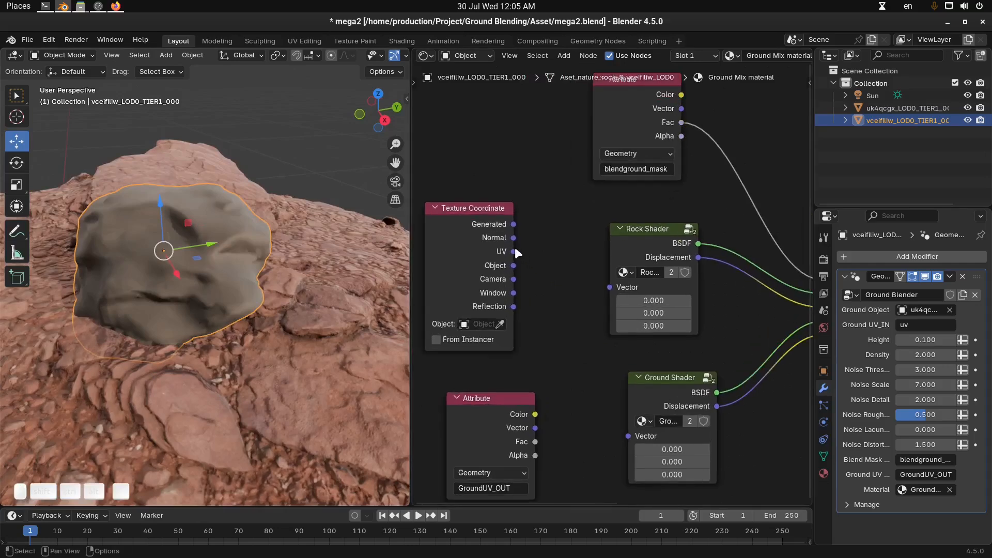
{"action": "middle_click_drag", "start_coordinate": [514, 247], "coordinate": [511, 251]}
{"action": "left_click_drag", "start_coordinate": [510, 256], "coordinate": [606, 291]}
{"action": "middle_click_drag", "start_coordinate": [606, 291], "coordinate": [610, 219]}
{"action": "middle_click_drag", "start_coordinate": [290, 286], "coordinate": [243, 293]}
Align the GroundUV_OUT Attribute node beneath Texture Coordinate and connect its Vector output to Ground Shader's Vector input
{"action": "middle_click_drag", "start_coordinate": [492, 344], "coordinate": [491, 321]}
{"action": "left_click_drag", "start_coordinate": [491, 321], "coordinate": [470, 330]}
{"action": "middle_click_drag", "start_coordinate": [482, 405], "coordinate": [516, 373]}
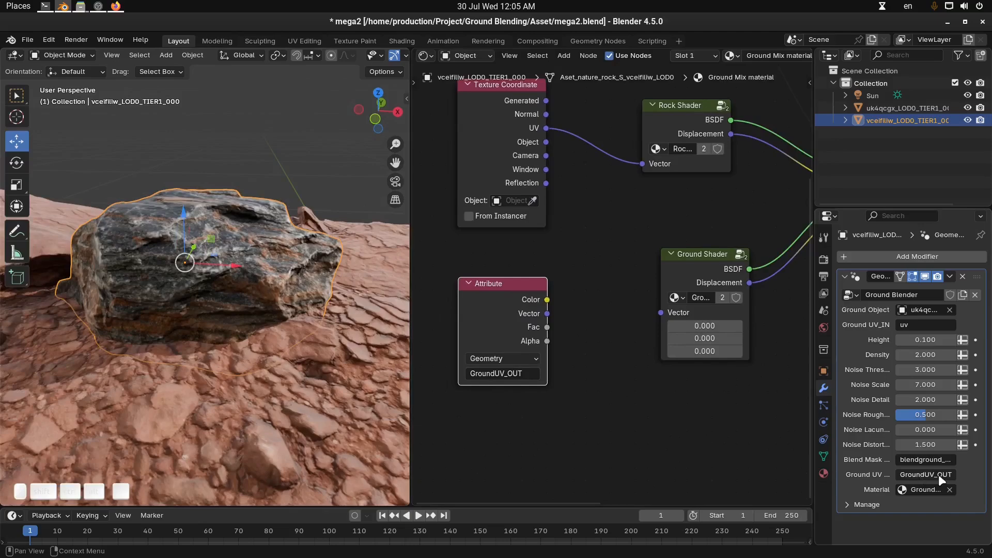
{"action": "left_click_drag", "start_coordinate": [548, 312], "coordinate": [660, 312]}
Set the rock's Ground Blender Height to 3.87
{"action": "key", "text": "alt+a"}
{"action": "scroll", "coordinate": [214, 275], "scroll_direction": "down", "scroll_amount": 2}
{"action": "mouse_move", "coordinate": [214, 275]}
{"action": "middle_mouse_down"}
{"action": "mouse_move", "coordinate": [158, 266]}
{"action": "mouse_move", "coordinate": [205, 281]}
{"action": "middle_mouse_up"}
{"action": "scroll", "coordinate": [268, 283], "scroll_direction": "up", "scroll_amount": 3}
{"action": "middle_click_drag", "start_coordinate": [268, 283], "coordinate": [304, 302], "text": "shift"}
{"action": "middle_click_drag", "start_coordinate": [304, 303], "coordinate": [294, 336]}
{"action": "left_click", "coordinate": [262, 280]}
{"action": "mouse_move", "coordinate": [912, 339]}
{"action": "left_mouse_down"}
{"action": "mouse_move", "coordinate": [932, 339]}
{"action": "mouse_move", "coordinate": [918, 341]}
{"action": "left_mouse_up"}
{"action": "left_click", "coordinate": [918, 341]}
{"action": "type", "text": "3.87"}
{"action": "key", "text": "Return"}
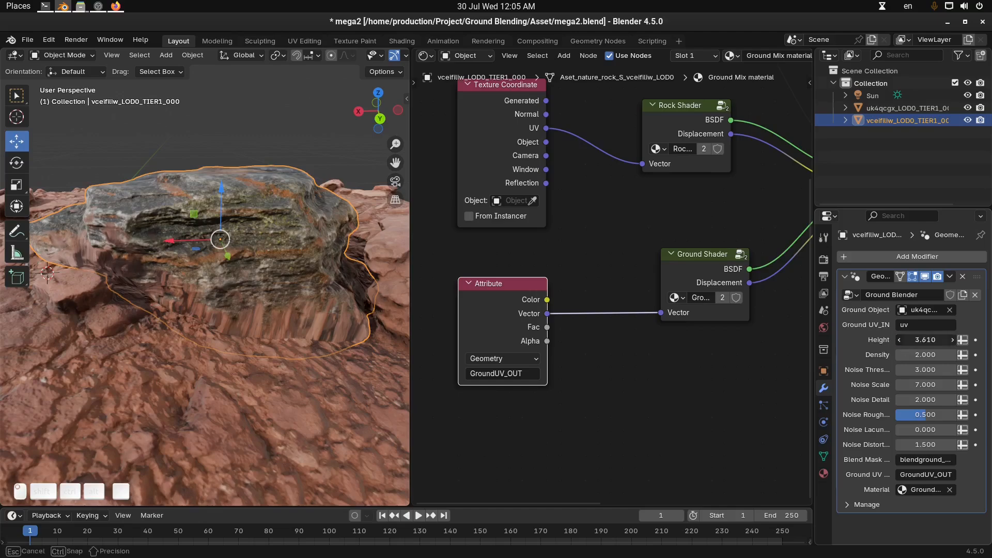
{"action": "middle_click_drag", "start_coordinate": [153, 266], "coordinate": [233, 280]}
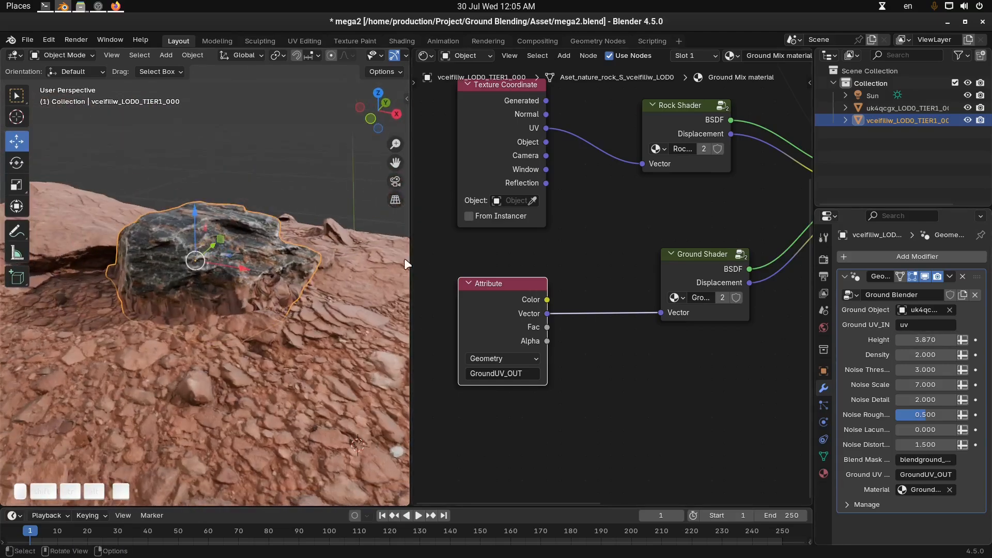
Widen the 3D viewport and move the rock to a new spot across the ground surface
{"action": "left_click_drag", "start_coordinate": [410, 263], "coordinate": [652, 289]}
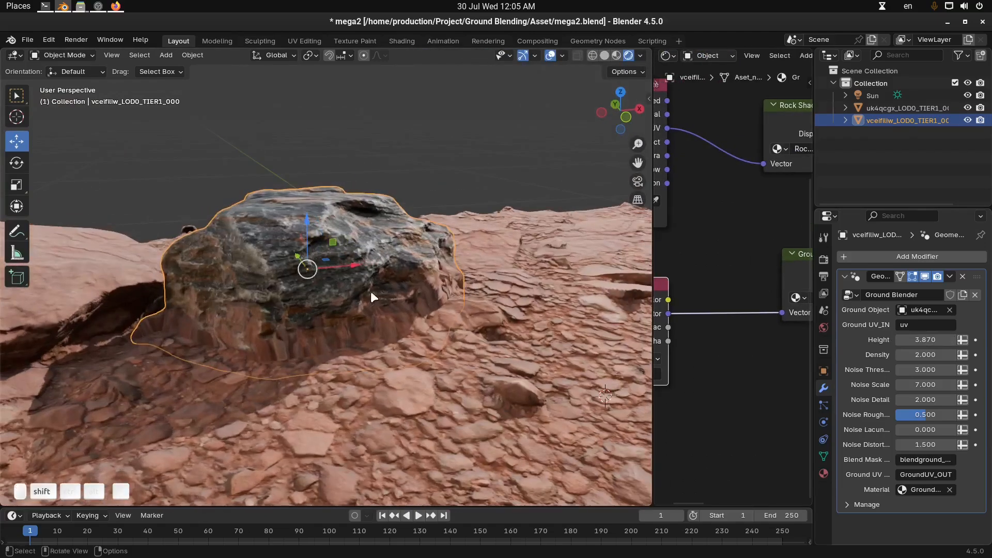
{"action": "middle_click_drag", "start_coordinate": [369, 298], "coordinate": [433, 287], "text": "shift"}
{"action": "key", "text": "g"}
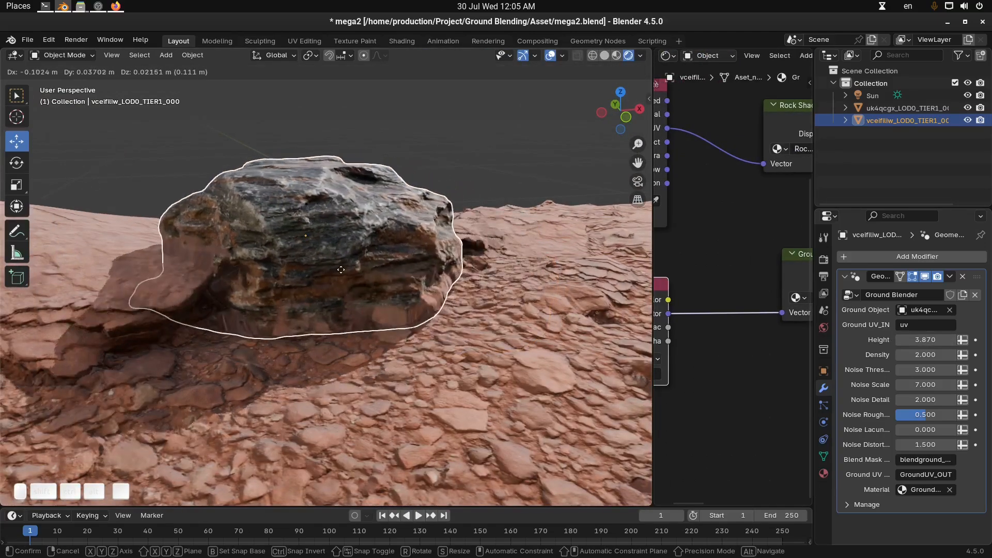
{"action": "left_click", "coordinate": [341, 269]}
{"action": "key", "text": "alt+a"}
{"action": "middle_click_drag", "start_coordinate": [255, 279], "coordinate": [395, 299]}
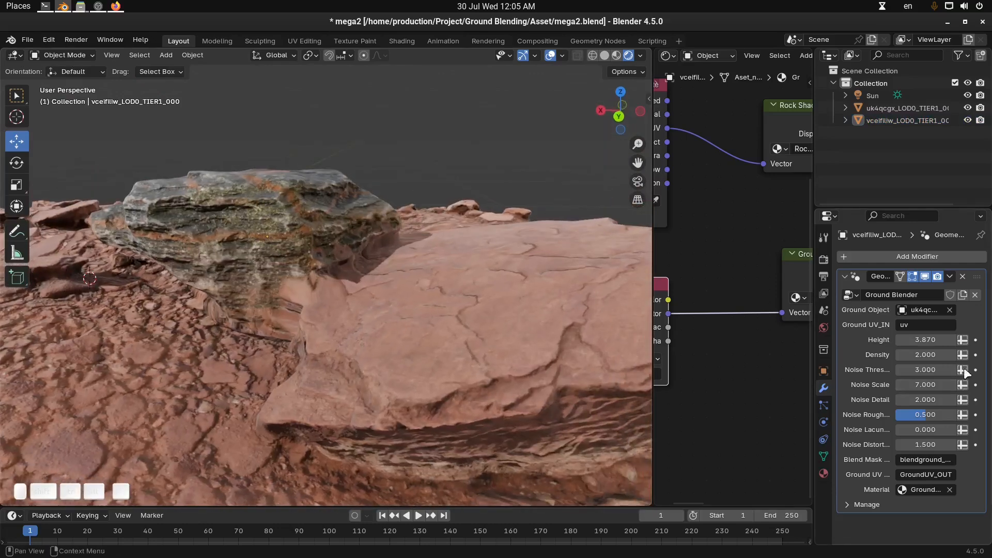
Set Ground Blender's Density to 1.53, Noise Threshold to 2.3, Noise Roughness to 1 and Noise Distortion to 0
{"action": "left_click_drag", "start_coordinate": [928, 354], "coordinate": [932, 447]}
{"action": "key", "text": "ctrl+z"}
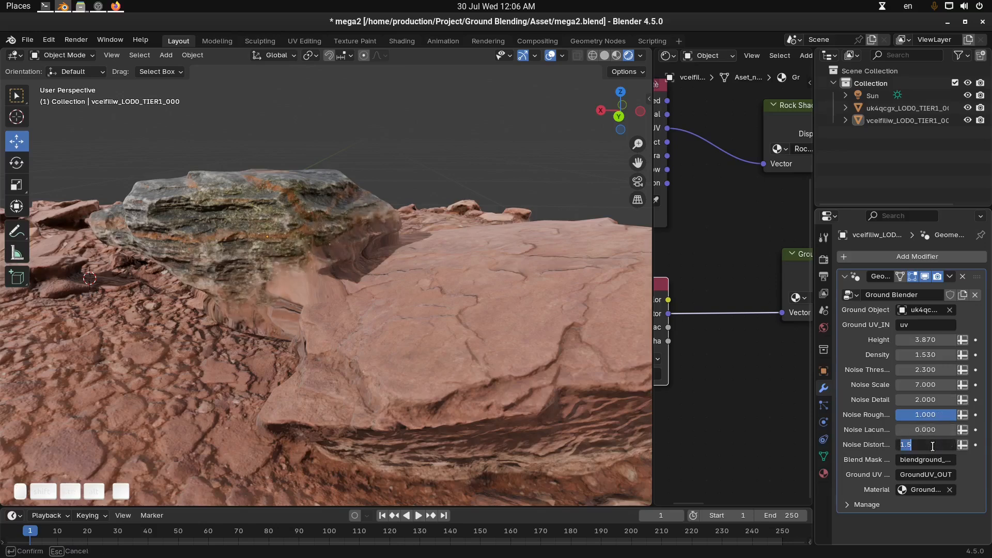
{"action": "type", "text": "0"}
{"action": "key", "text": "Return"}
Hide the viewport overlays, inspect the blend from several sides, and select the rock
{"action": "middle_click_drag", "start_coordinate": [346, 316], "coordinate": [402, 199]}
{"action": "left_click", "coordinate": [460, 335]}
{"action": "left_click_drag", "start_coordinate": [380, 207], "coordinate": [379, 227]}
{"action": "key", "text": "alt+a"}
{"action": "mouse_move", "coordinate": [345, 246]}
{"action": "middle_mouse_down"}
{"action": "mouse_move", "coordinate": [404, 251]}
{"action": "mouse_move", "coordinate": [336, 247]}
{"action": "mouse_move", "coordinate": [459, 250]}
{"action": "mouse_move", "coordinate": [439, 271]}
{"action": "middle_mouse_up"}
{"action": "key", "text": "z"}
{"action": "mouse_move", "coordinate": [467, 224]}
{"action": "middle_mouse_down"}
{"action": "mouse_move", "coordinate": [440, 293]}
{"action": "mouse_move", "coordinate": [402, 284]}
{"action": "mouse_move", "coordinate": [285, 322]}
{"action": "mouse_move", "coordinate": [340, 289]}
{"action": "mouse_move", "coordinate": [362, 230]}
{"action": "middle_mouse_up"}
{"action": "left_click", "coordinate": [364, 222]}
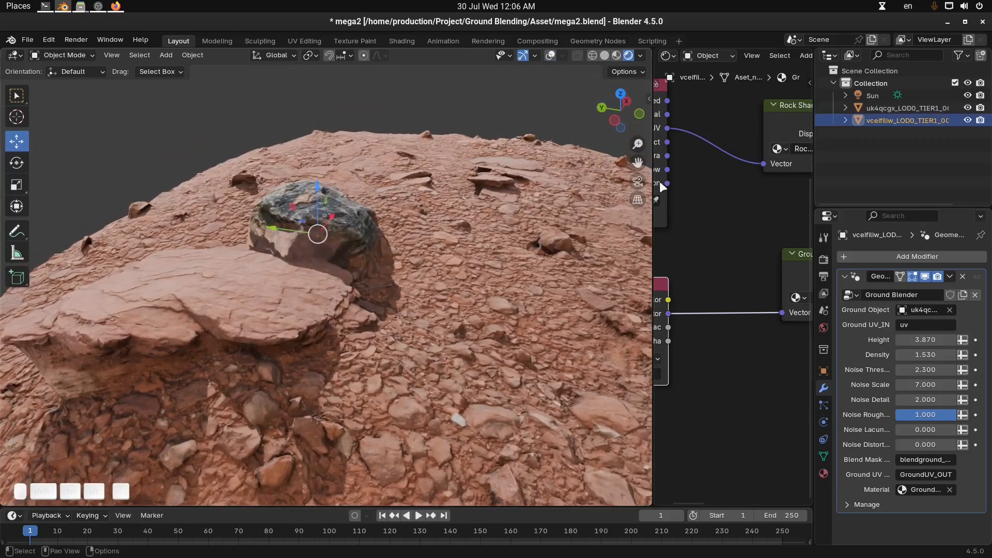
Unlink the Ground Mix material from the rock's own material slot and widen the 3D viewport over the node editor
{"action": "left_click_drag", "start_coordinate": [649, 189], "coordinate": [490, 189]}
{"action": "scroll", "coordinate": [723, 55], "scroll_direction": "right", "scroll_amount": 4}
{"action": "left_click", "coordinate": [749, 52]}
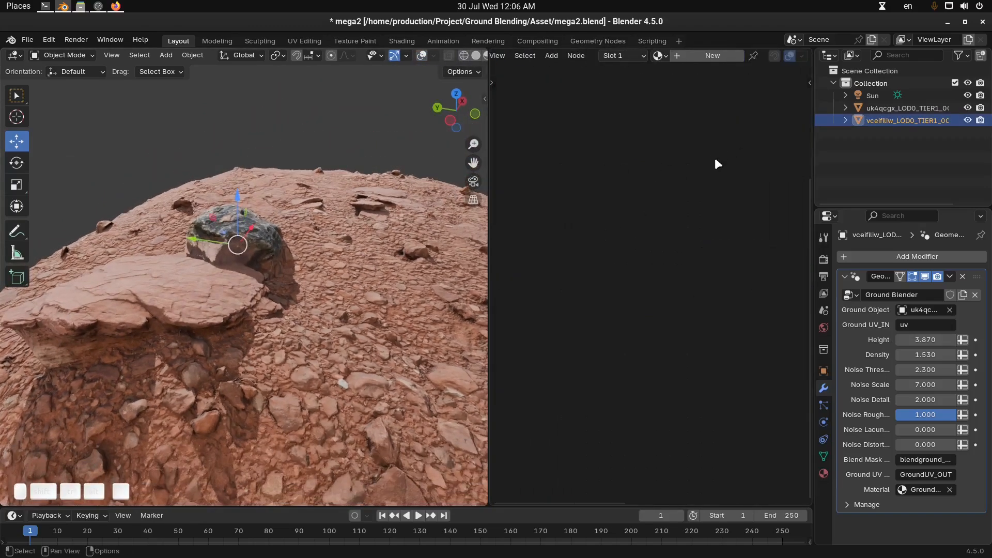
{"action": "left_click_drag", "start_coordinate": [490, 187], "coordinate": [724, 192]}
{"action": "middle_click_drag", "start_coordinate": [412, 236], "coordinate": [581, 207]}
{"action": "middle_click_drag", "start_coordinate": [400, 279], "coordinate": [465, 221]}
{"action": "middle_click_drag", "start_coordinate": [464, 265], "coordinate": [511, 263]}
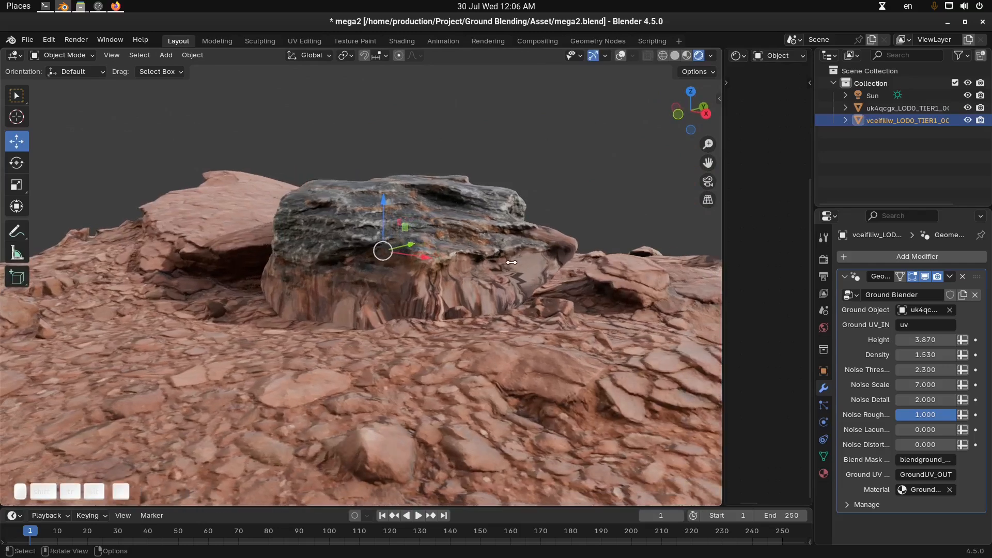
Reduce the rock's Ground Blender Density to 0.98 and check the blend around its base
{"action": "key", "text": "Tab"}
{"action": "key", "text": "alt+a"}
{"action": "middle_click_drag", "start_coordinate": [519, 249], "coordinate": [503, 250]}
{"action": "left_click", "coordinate": [506, 252]}
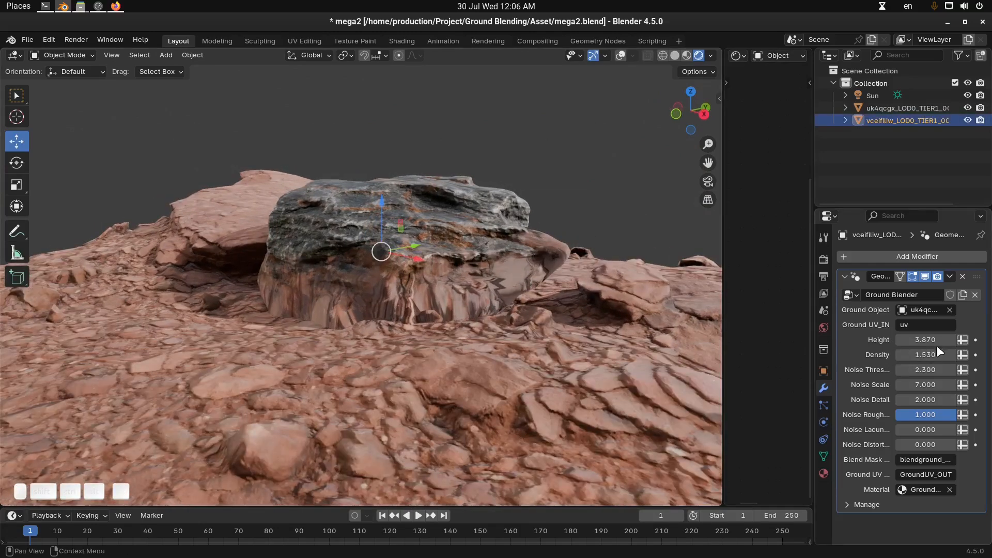
{"action": "left_click_drag", "start_coordinate": [930, 354], "coordinate": [930, 355]}
{"action": "middle_click_drag", "start_coordinate": [542, 300], "coordinate": [406, 248]}
{"action": "mouse_move", "coordinate": [351, 211]}
{"action": "left_mouse_down"}
{"action": "mouse_move", "coordinate": [351, 231]}
{"action": "mouse_move", "coordinate": [351, 209]}
{"action": "left_mouse_up"}
{"action": "middle_click_drag", "start_coordinate": [366, 265], "coordinate": [546, 271]}
{"action": "middle_click_drag", "start_coordinate": [452, 280], "coordinate": [466, 306]}
{"action": "key", "text": "alt+a"}
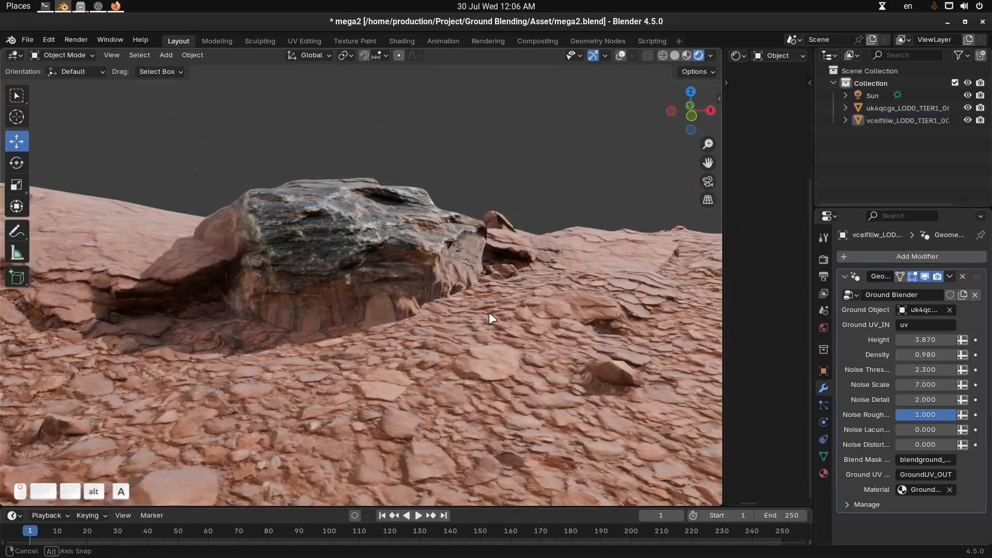
Set Ground Blender's Noise Detail to 0 and Noise Scale to 0.51
{"action": "left_click_drag", "start_coordinate": [939, 400], "coordinate": [894, 385]}
{"action": "mouse_move", "coordinate": [925, 384]}
{"action": "left_mouse_down"}
{"action": "mouse_move", "coordinate": [904, 384]}
{"action": "mouse_move", "coordinate": [926, 384]}
{"action": "left_mouse_up"}
{"action": "middle_click_drag", "start_coordinate": [516, 346], "coordinate": [394, 336]}
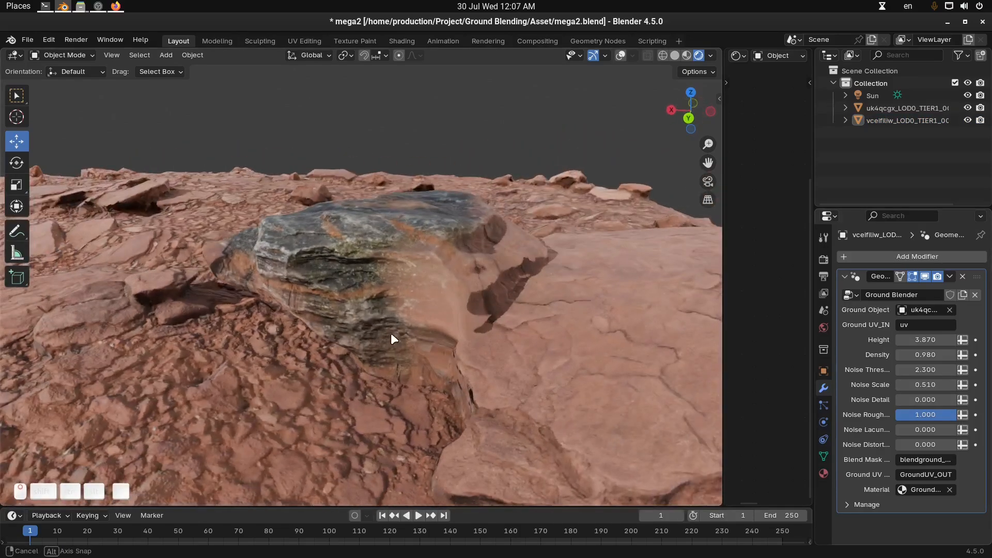
Move the rock slightly lower against the flat ground ledge
{"action": "left_click", "coordinate": [449, 308]}
{"action": "middle_click_drag", "start_coordinate": [449, 308], "coordinate": [424, 363]}
{"action": "key", "text": "g"}
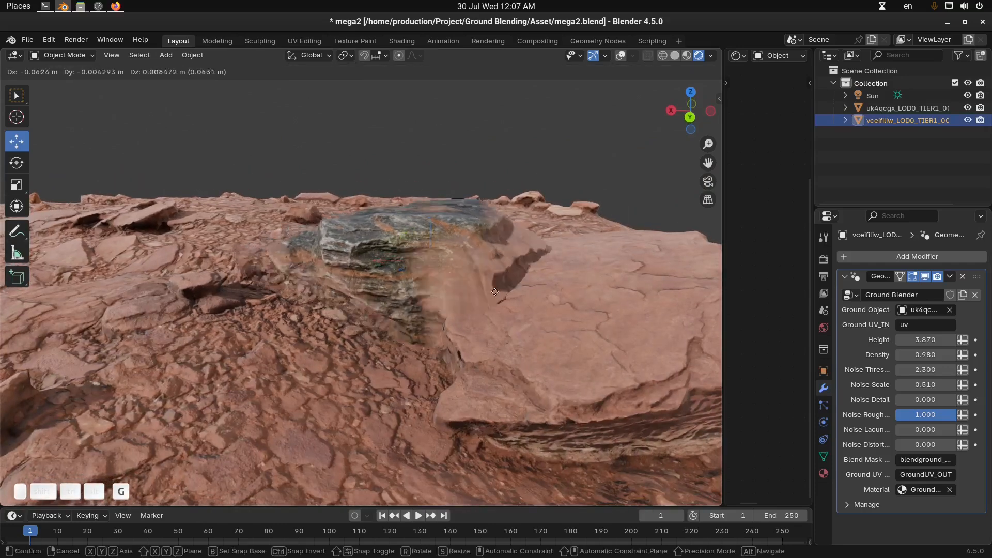
{"action": "left_click", "coordinate": [487, 310]}
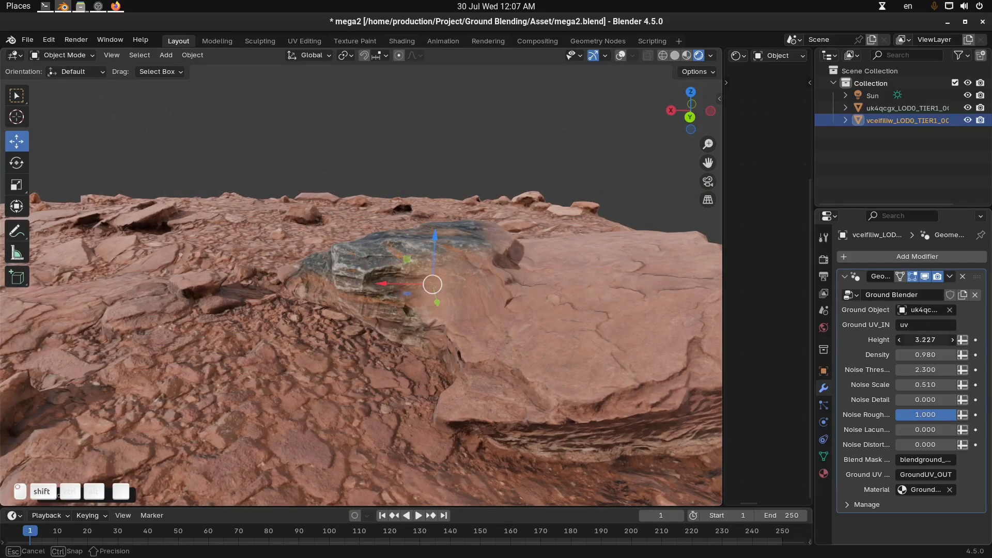
Adjust Ground Blender to Height 3.919, Density 0.9, Noise Threshold 2.7 and Noise Scale -0.12
{"action": "left_click_drag", "start_coordinate": [924, 339], "coordinate": [904, 339]}
{"action": "mouse_move", "coordinate": [587, 330]}
{"action": "middle_mouse_down"}
{"action": "mouse_move", "coordinate": [439, 318]}
{"action": "mouse_move", "coordinate": [556, 326]}
{"action": "mouse_move", "coordinate": [444, 312]}
{"action": "mouse_move", "coordinate": [494, 299]}
{"action": "mouse_move", "coordinate": [345, 361]}
{"action": "mouse_move", "coordinate": [287, 340]}
{"action": "mouse_move", "coordinate": [222, 335]}
{"action": "mouse_move", "coordinate": [569, 332]}
{"action": "mouse_move", "coordinate": [592, 345]}
{"action": "mouse_move", "coordinate": [589, 336]}
{"action": "middle_mouse_up"}
{"action": "key", "text": "alt+a"}
{"action": "left_click_drag", "start_coordinate": [925, 354], "coordinate": [966, 370]}
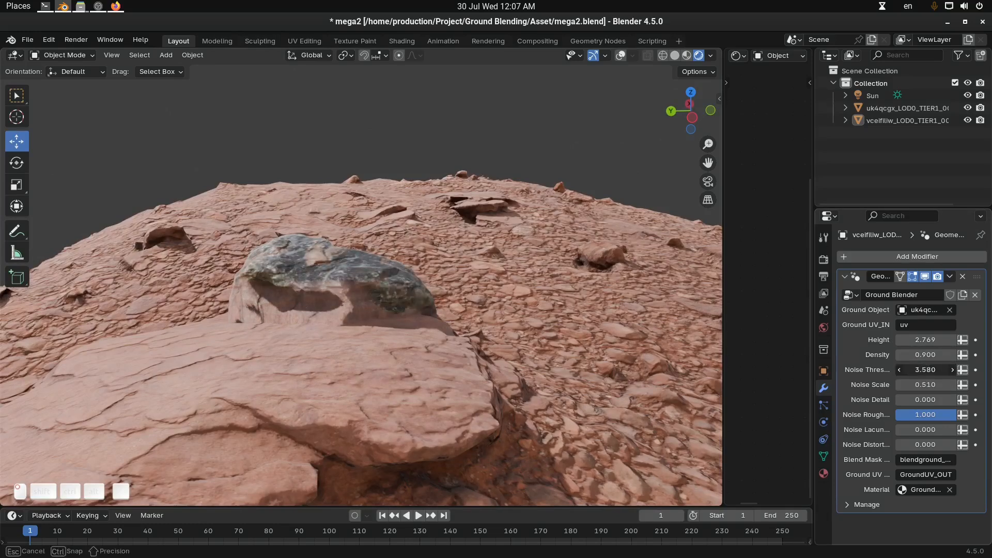
{"action": "middle_click_drag", "start_coordinate": [491, 321], "coordinate": [473, 332]}
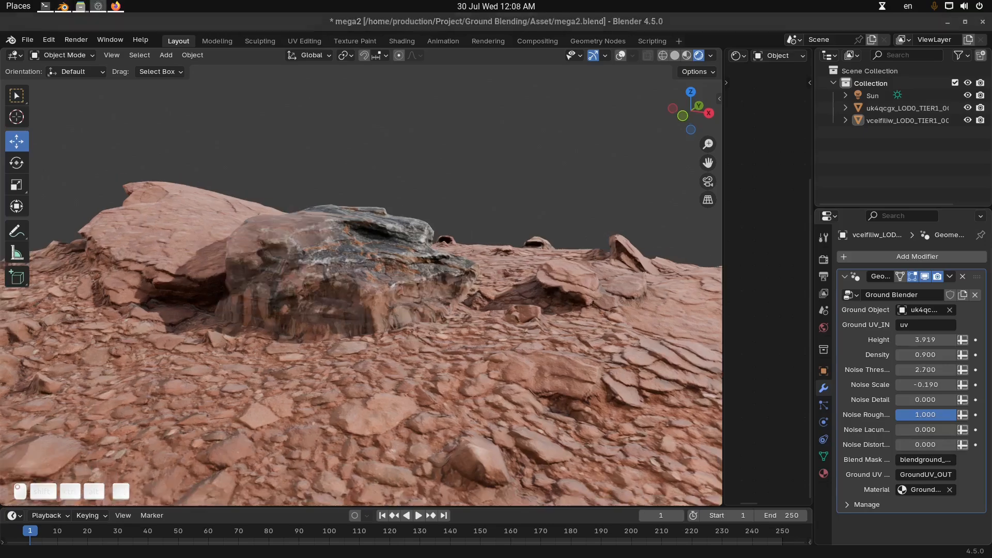
{"action": "mouse_move", "coordinate": [929, 386]}
{"action": "left_mouse_down"}
{"action": "mouse_move", "coordinate": [944, 385]}
{"action": "mouse_move", "coordinate": [931, 386]}
{"action": "left_mouse_up"}
{"action": "middle_click_drag", "start_coordinate": [389, 282], "coordinate": [430, 313]}
Duplicate the rock, place the copy on the flat ledge beside the original, and adjust its height along Z
{"action": "left_click", "coordinate": [368, 292]}
{"action": "key", "text": "shift+d"}
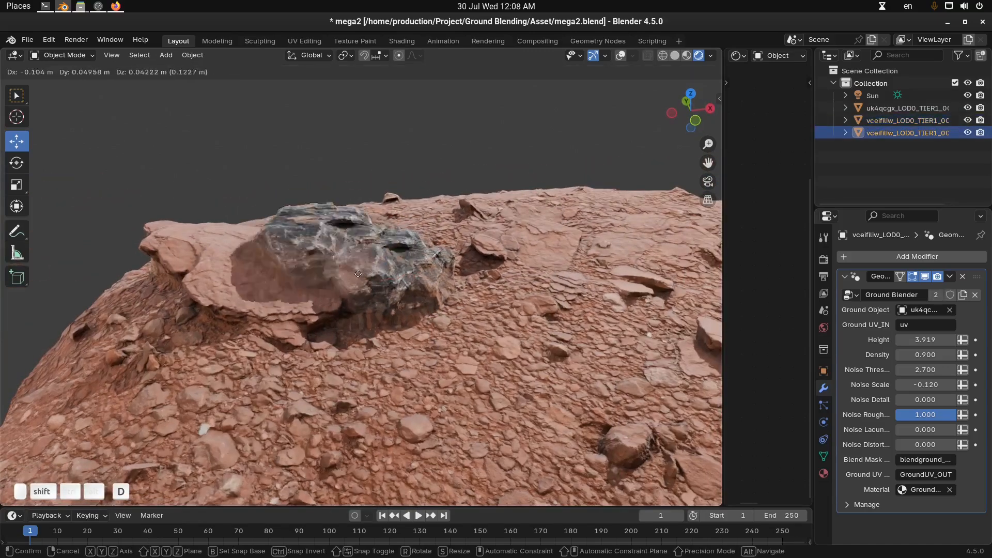
{"action": "left_click", "coordinate": [319, 295]}
{"action": "middle_click_drag", "start_coordinate": [319, 295], "coordinate": [304, 324]}
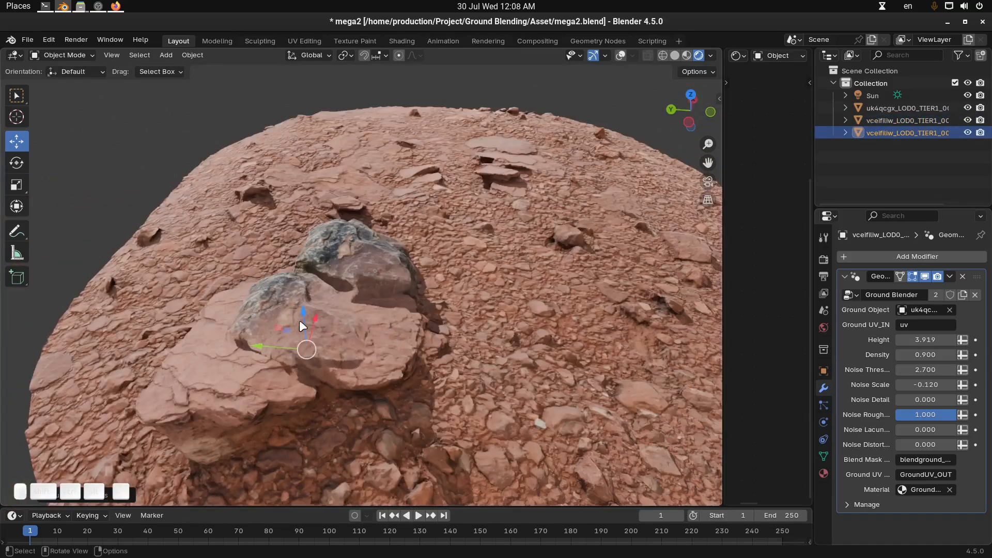
{"action": "left_click_drag", "start_coordinate": [305, 308], "coordinate": [304, 290]}
Rotate the first rock copy freely with trackball rotation
{"action": "middle_click_drag", "start_coordinate": [310, 306], "coordinate": [438, 280]}
{"action": "key", "text": "r"}
{"action": "key", "text": "r"}
{"action": "left_click", "coordinate": [443, 267]}
Duplicate the rotated rock again and move the new copy along Y to sit beside the other two rocks
{"action": "key", "text": "shift+d"}
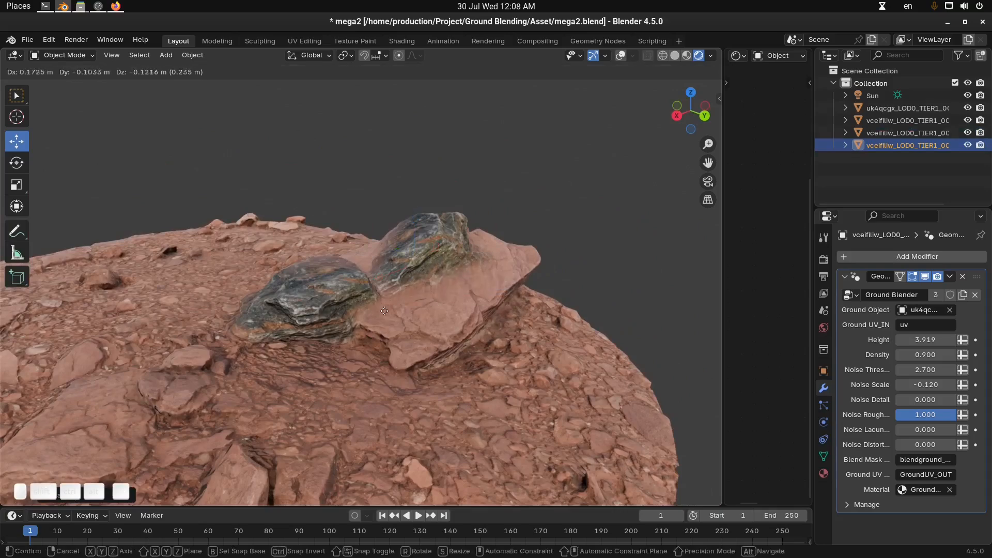
{"action": "left_click", "coordinate": [404, 290]}
{"action": "middle_click_drag", "start_coordinate": [404, 290], "coordinate": [381, 283]}
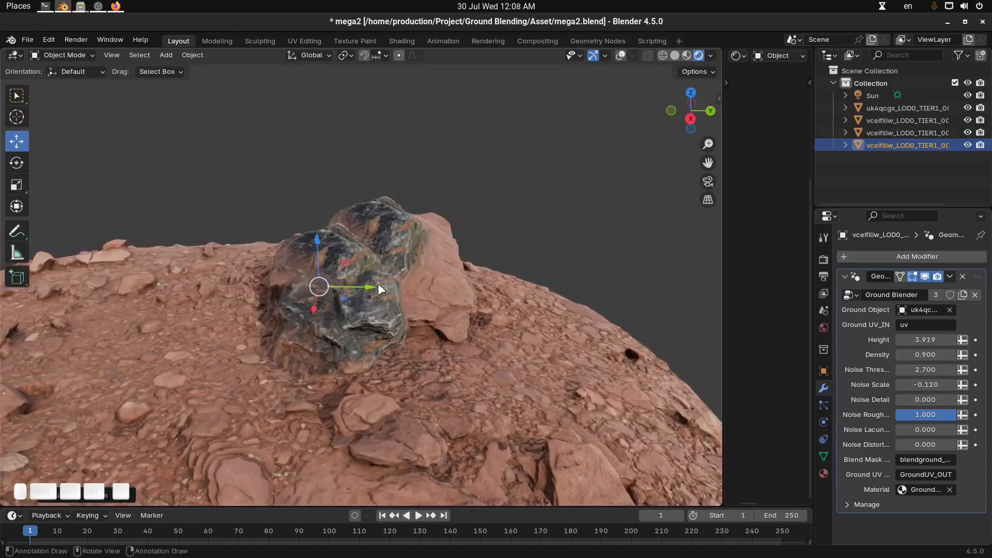
{"action": "key", "text": "g"}
{"action": "key", "text": "y"}
{"action": "left_click_drag", "start_coordinate": [507, 314], "coordinate": [521, 312]}
{"action": "middle_click_drag", "start_coordinate": [521, 311], "coordinate": [501, 304]}
Rotate the second rock copy with trackball rotation to vary its orientation in the cluster
{"action": "key", "text": "r"}
{"action": "key", "text": "r"}
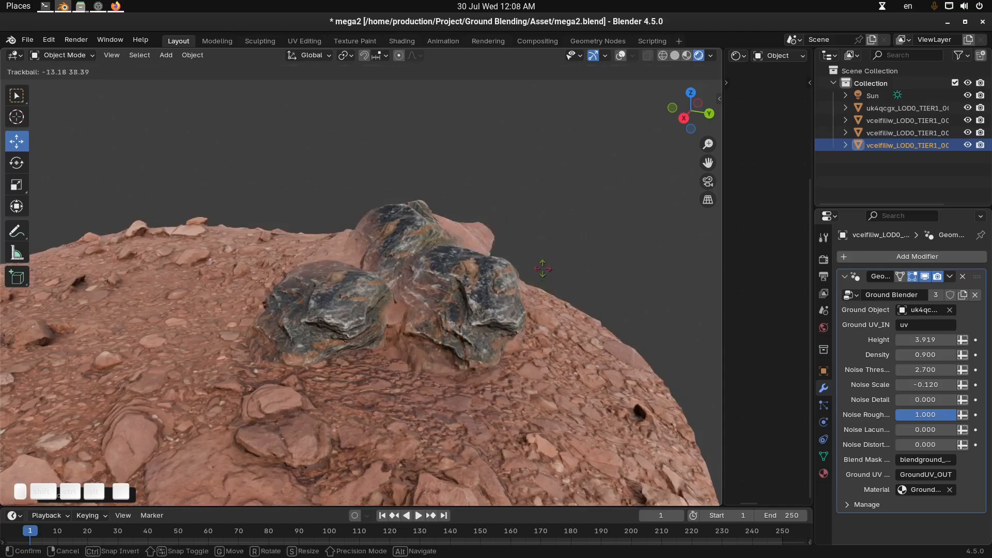
{"action": "left_click", "coordinate": [566, 313]}
{"action": "scroll", "coordinate": [563, 309], "scroll_direction": "up", "scroll_amount": 1}
{"action": "middle_click_drag", "start_coordinate": [563, 309], "coordinate": [507, 292], "text": "shift"}
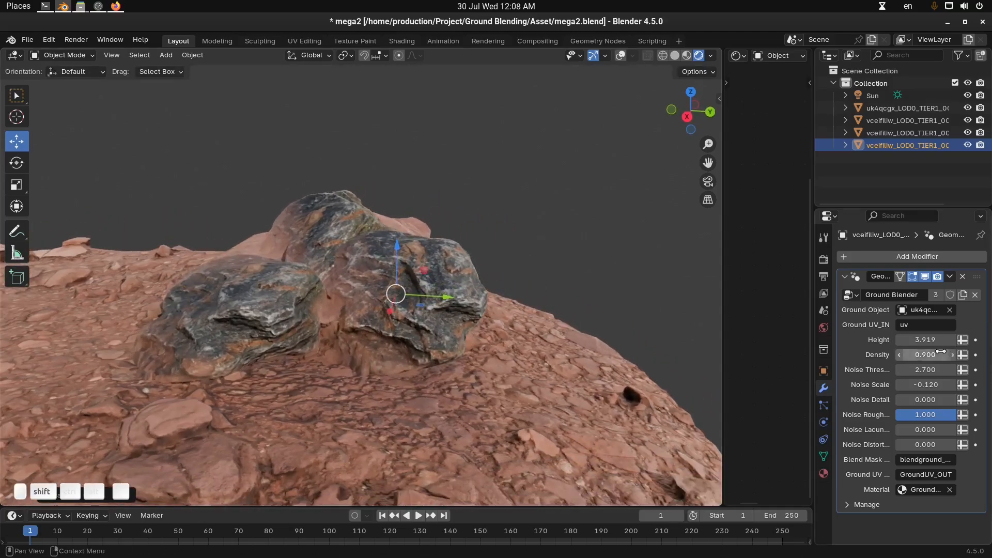
Adjust the selected rock's blend Height, and duplicate the original rock onto the ground about 0.22 m away from it
{"action": "mouse_move", "coordinate": [924, 340]}
{"action": "left_mouse_down"}
{"action": "mouse_move", "coordinate": [946, 340]}
{"action": "mouse_move", "coordinate": [922, 339]}
{"action": "left_mouse_up"}
{"action": "middle_click_drag", "start_coordinate": [511, 330], "coordinate": [342, 268]}
{"action": "left_click", "coordinate": [492, 317]}
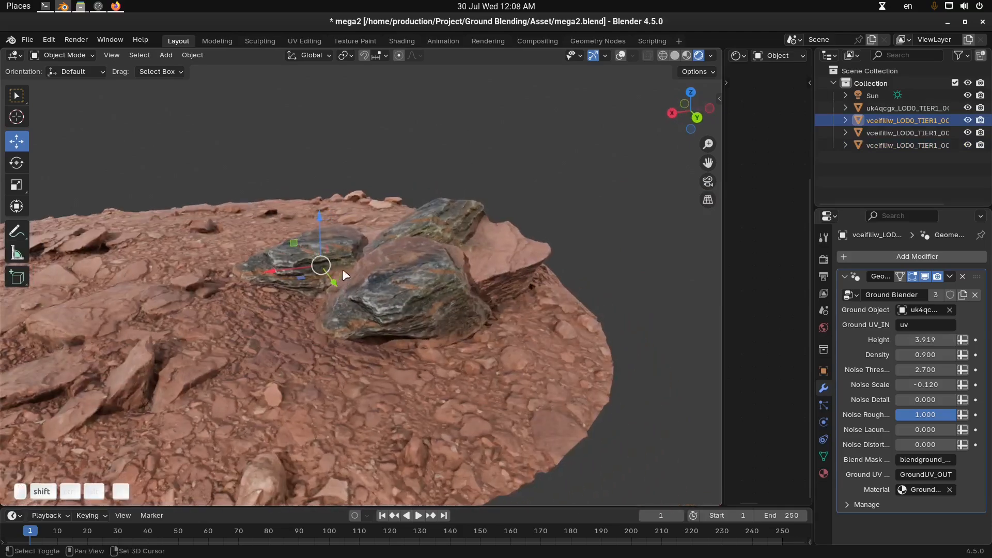
{"action": "key", "text": "shift+d"}
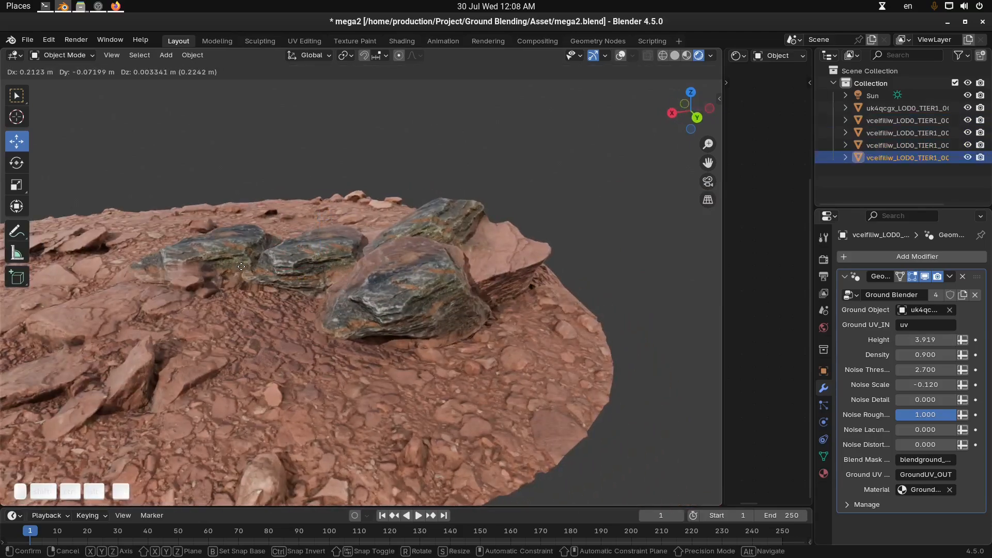
{"action": "left_click", "coordinate": [238, 272]}
Examine the rock cluster from several angles to check how the duplicated rocks blend into the ground
{"action": "key", "text": "alt+a"}
{"action": "middle_click_drag", "start_coordinate": [184, 309], "coordinate": [417, 309]}
{"action": "scroll", "coordinate": [497, 312], "scroll_direction": "up", "scroll_amount": 2}
{"action": "middle_click_drag", "start_coordinate": [497, 311], "coordinate": [456, 236]}
{"action": "left_click", "coordinate": [464, 308]}
{"action": "left_click_drag", "start_coordinate": [460, 241], "coordinate": [465, 258]}
{"action": "key", "text": "alt+a"}
{"action": "middle_click_drag", "start_coordinate": [479, 276], "coordinate": [542, 320]}
Tune the large front rock's Ground Blender: Height 6.879, Density 0.930, Noise Scale 0.580, Detail 0.010, Roughness 0.833, Lacunarity 0.660
{"action": "left_click", "coordinate": [450, 333]}
{"action": "left_click_drag", "start_coordinate": [498, 222], "coordinate": [527, 195]}
{"action": "middle_click_drag", "start_coordinate": [517, 302], "coordinate": [519, 312]}
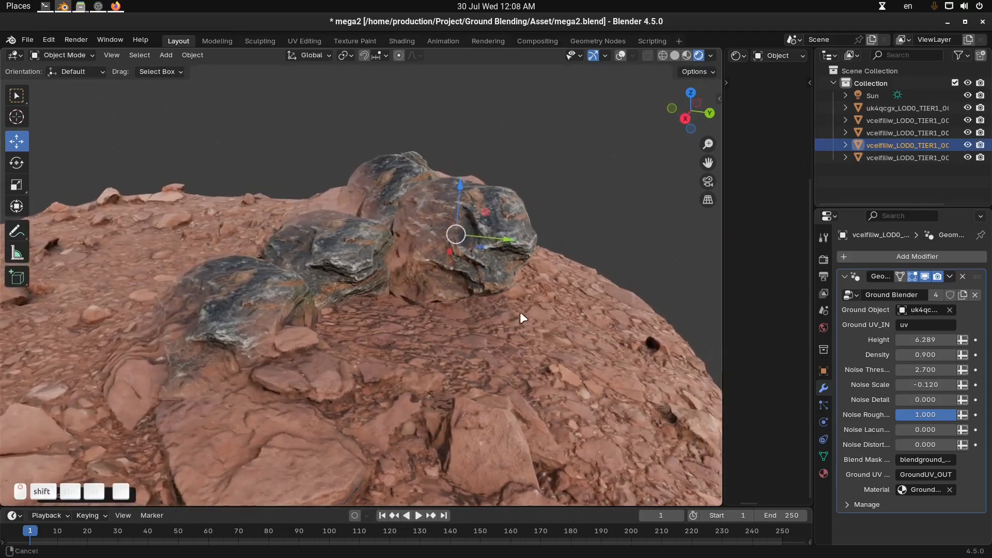
{"action": "left_click_drag", "start_coordinate": [931, 339], "coordinate": [949, 384]}
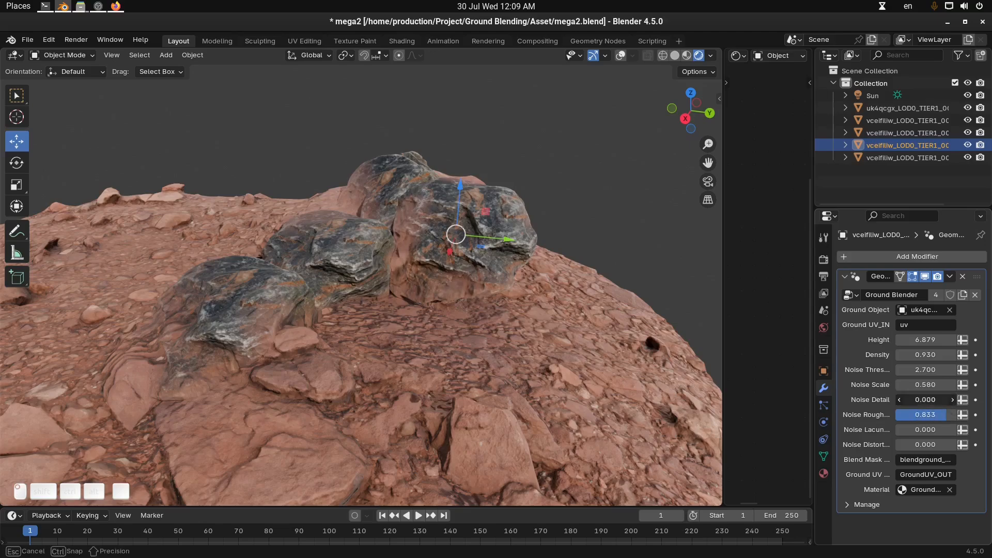
{"action": "left_click_drag", "start_coordinate": [940, 399], "coordinate": [943, 399]}
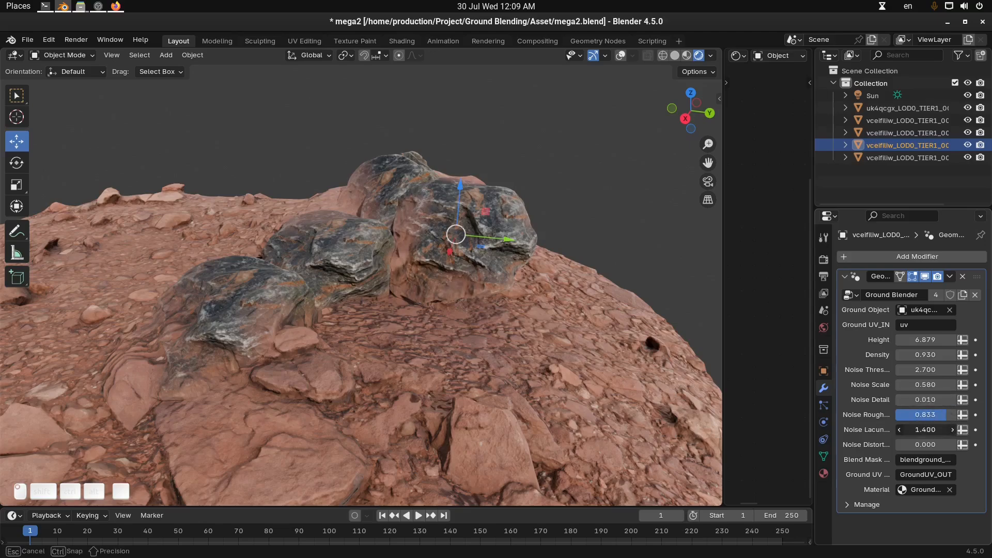
Inspect the retuned rock's ground transition and the neighbouring rocks from all around the cluster
{"action": "middle_click_drag", "start_coordinate": [439, 310], "coordinate": [313, 315]}
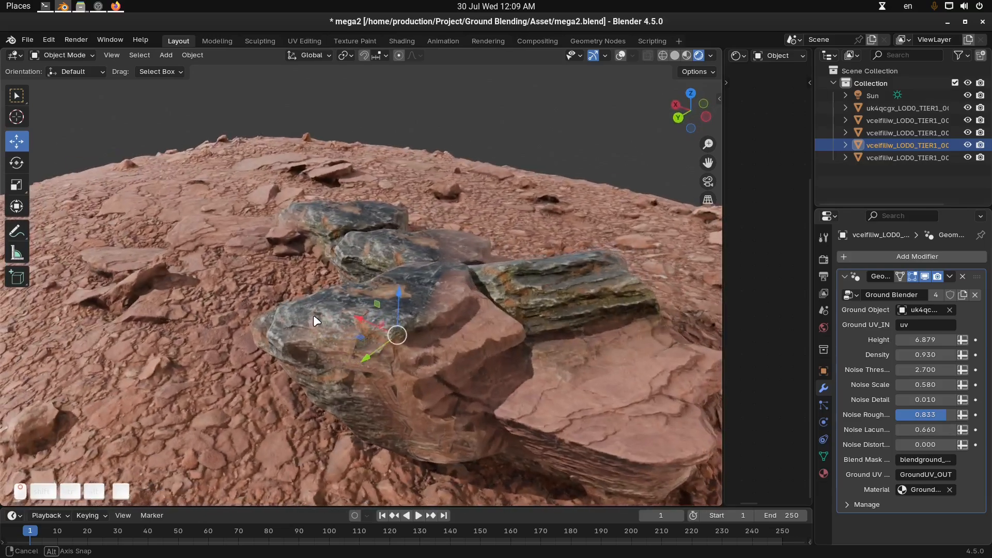
{"action": "middle_click_drag", "start_coordinate": [451, 362], "coordinate": [439, 297]}
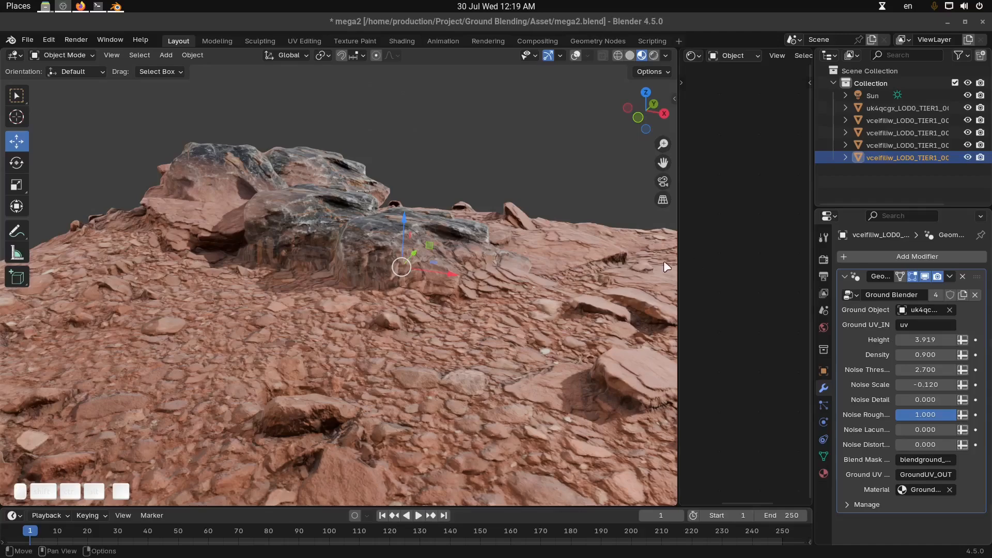
{"action": "middle_click_drag", "start_coordinate": [589, 264], "coordinate": [527, 290]}
{"action": "middle_click_drag", "start_coordinate": [527, 291], "coordinate": [449, 273], "text": "shift"}
{"action": "left_click_drag", "start_coordinate": [676, 272], "coordinate": [600, 275]}
{"action": "middle_click_drag", "start_coordinate": [473, 283], "coordinate": [361, 309], "text": "shift"}
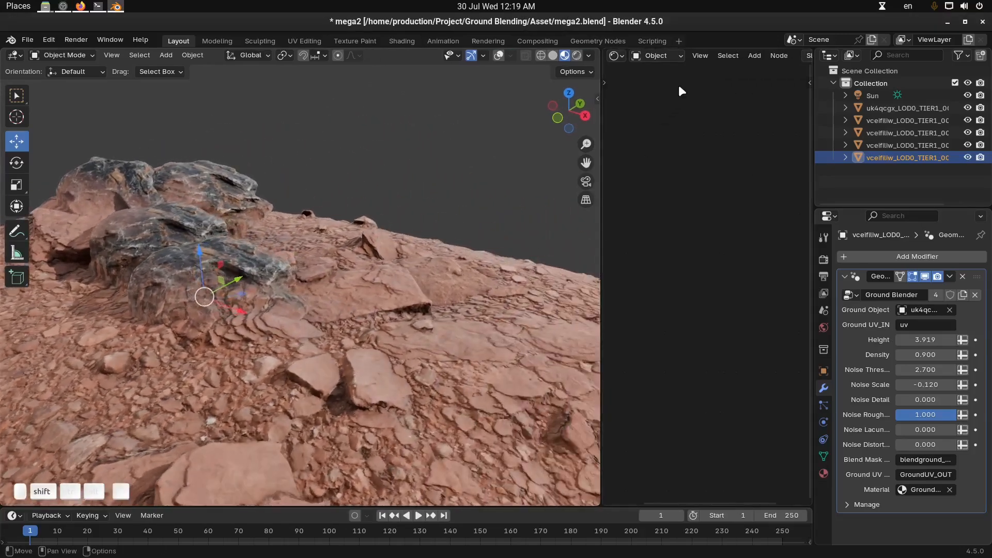
Assign the Ground Mix material to the selected rock's empty slot and widen the shader editor
{"action": "scroll", "coordinate": [751, 60], "scroll_direction": "down", "scroll_amount": 3}
{"action": "left_click", "coordinate": [705, 56]}
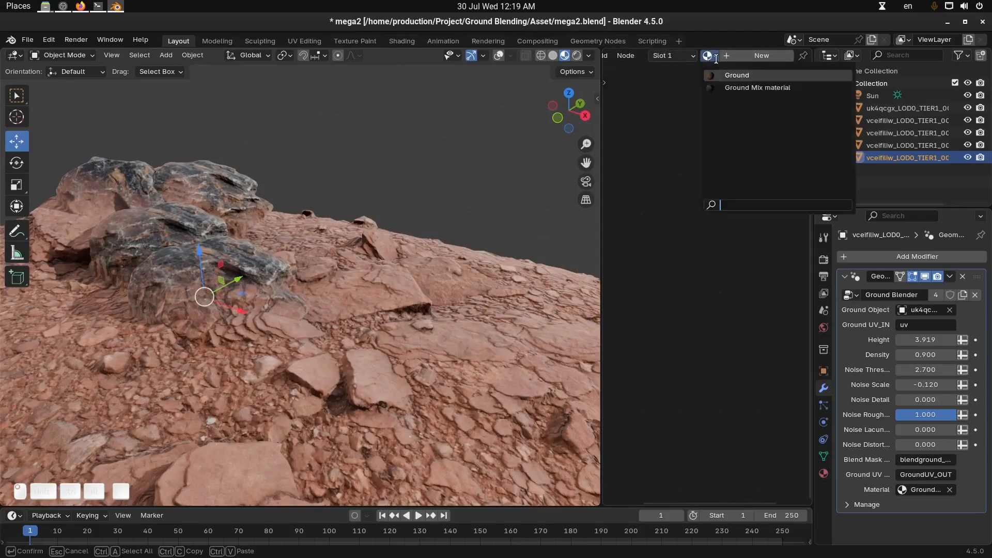
{"action": "left_click", "coordinate": [776, 89]}
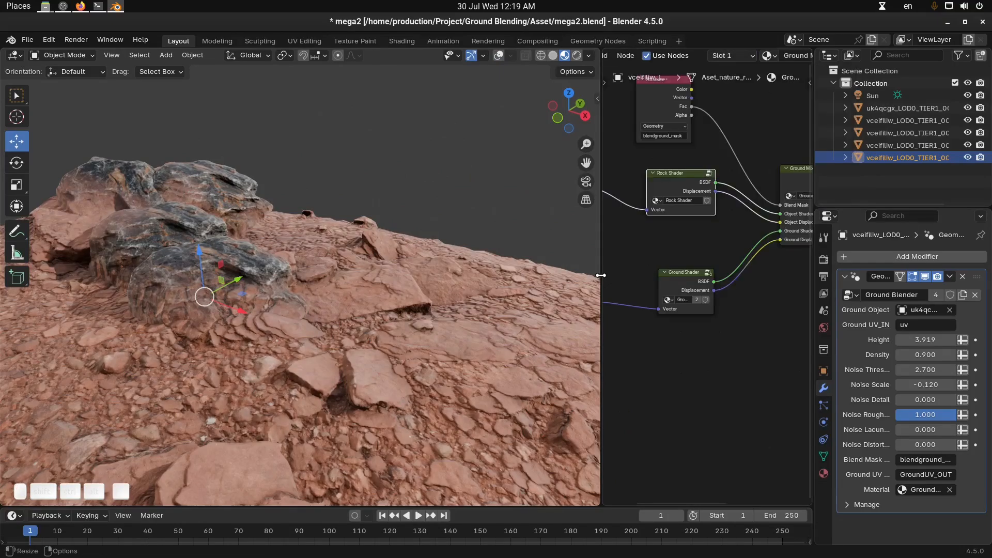
{"action": "left_click_drag", "start_coordinate": [599, 272], "coordinate": [442, 273]}
Examine the Ground Shader node group and its Vector link from the GroundUV_OUT attribute in the mix material
{"action": "middle_click_drag", "start_coordinate": [184, 303], "coordinate": [279, 295]}
{"action": "middle_click_drag", "start_coordinate": [584, 311], "coordinate": [589, 344]}
{"action": "scroll", "coordinate": [579, 333], "scroll_direction": "up", "scroll_amount": 4}
{"action": "scroll", "coordinate": [589, 345], "scroll_direction": "up", "scroll_amount": 2}
{"action": "left_click", "coordinate": [680, 270]}
{"action": "middle_click_drag", "start_coordinate": [696, 240], "coordinate": [702, 296]}
{"action": "left_click_drag", "start_coordinate": [667, 165], "coordinate": [644, 172]}
{"action": "middle_click_drag", "start_coordinate": [673, 244], "coordinate": [665, 188]}
{"action": "mouse_move", "coordinate": [678, 288]}
{"action": "left_mouse_down"}
{"action": "mouse_move", "coordinate": [665, 296]}
{"action": "mouse_move", "coordinate": [672, 285]}
{"action": "left_mouse_up"}
{"action": "middle_click_drag", "start_coordinate": [632, 342], "coordinate": [647, 324]}
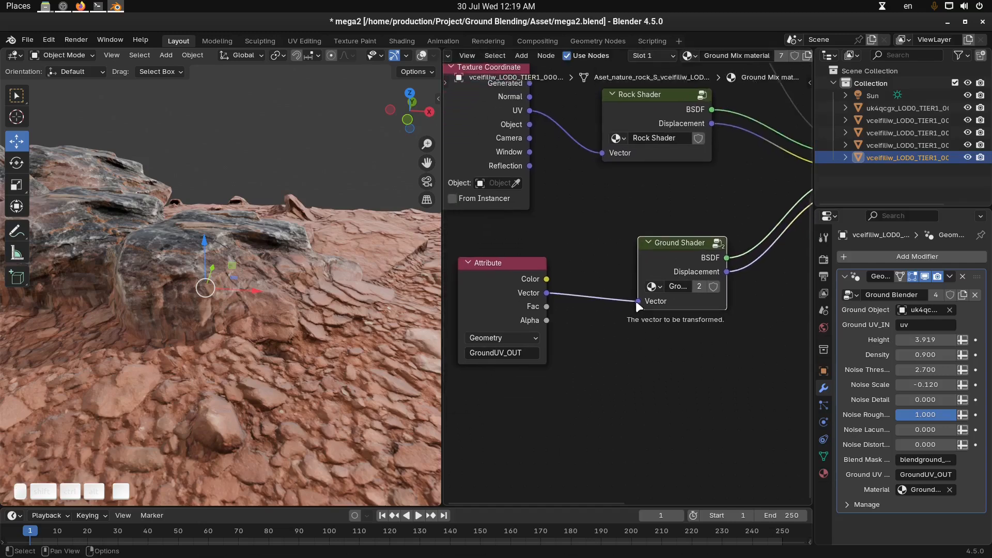
{"action": "mouse_move", "coordinate": [630, 303]}
{"action": "left_mouse_down"}
{"action": "mouse_move", "coordinate": [610, 315]}
{"action": "mouse_move", "coordinate": [619, 319]}
{"action": "mouse_move", "coordinate": [626, 299]}
{"action": "left_mouse_up"}
{"action": "middle_click_drag", "start_coordinate": [597, 355], "coordinate": [611, 332]}
Try scaling the Mapping node inside the Ground Shader group to 4.400 on all axes and revert it
{"action": "middle_click_drag", "start_coordinate": [277, 336], "coordinate": [292, 380], "text": "shift"}
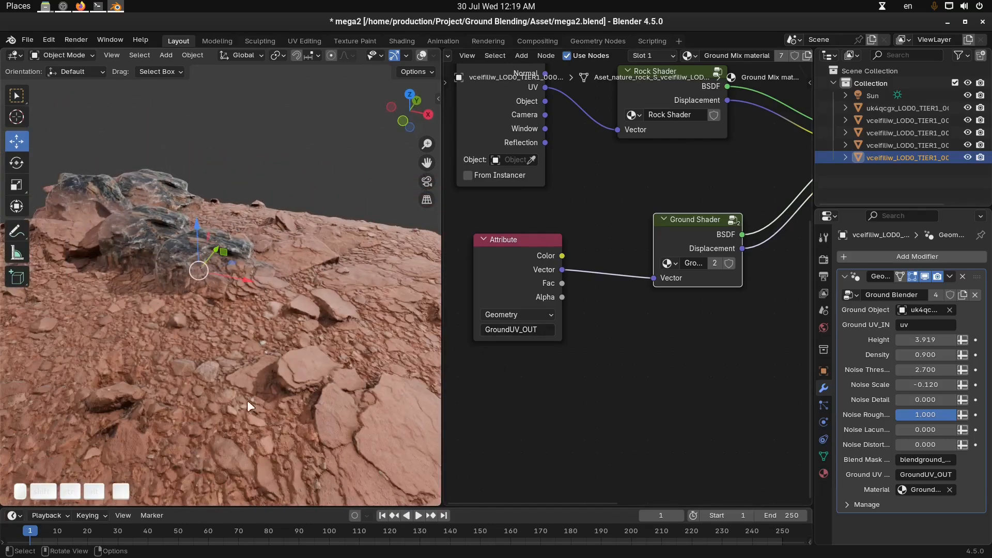
{"action": "middle_click_drag", "start_coordinate": [212, 390], "coordinate": [281, 299], "text": "ctrl"}
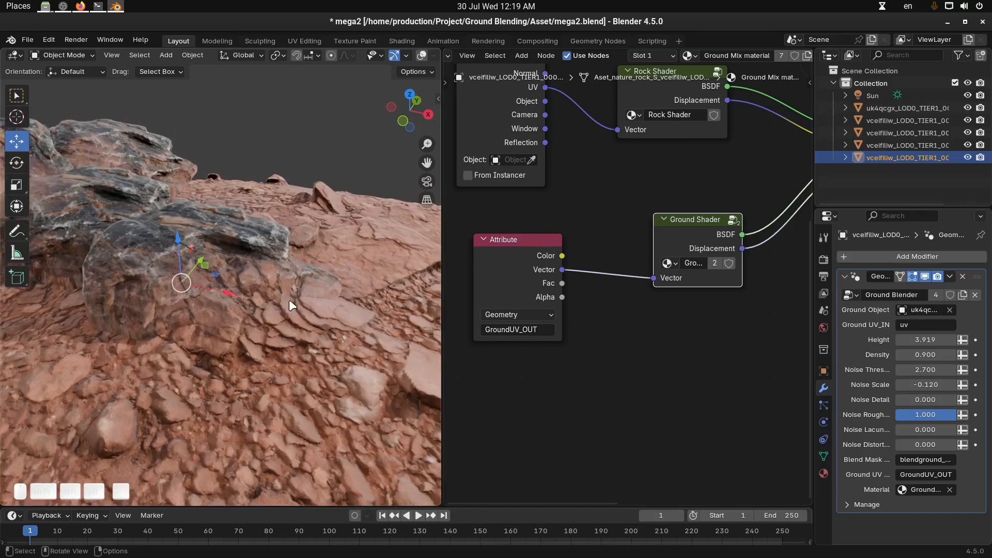
{"action": "middle_click_drag", "start_coordinate": [663, 317], "coordinate": [663, 315]}
{"action": "middle_click_drag", "start_coordinate": [325, 307], "coordinate": [97, 329]}
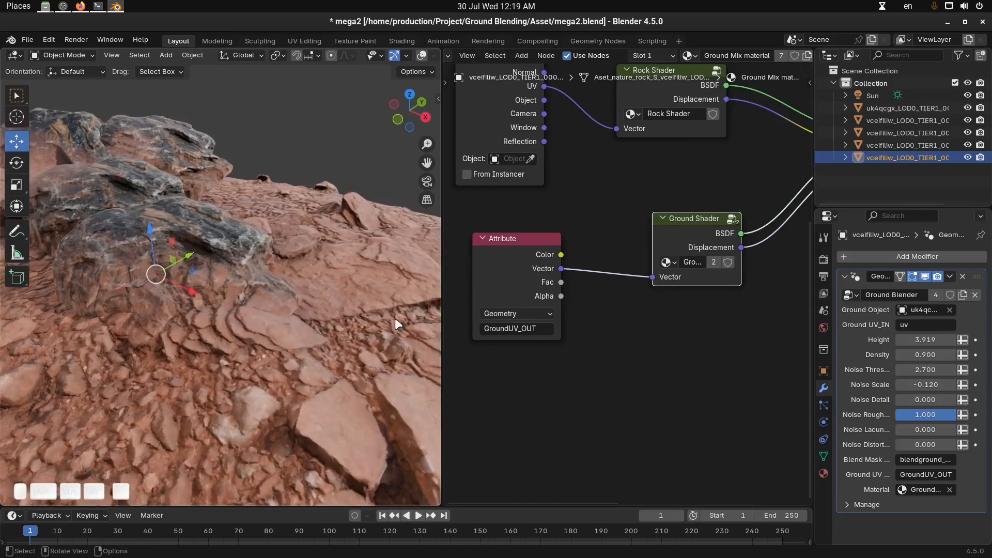
{"action": "key", "text": "Tab"}
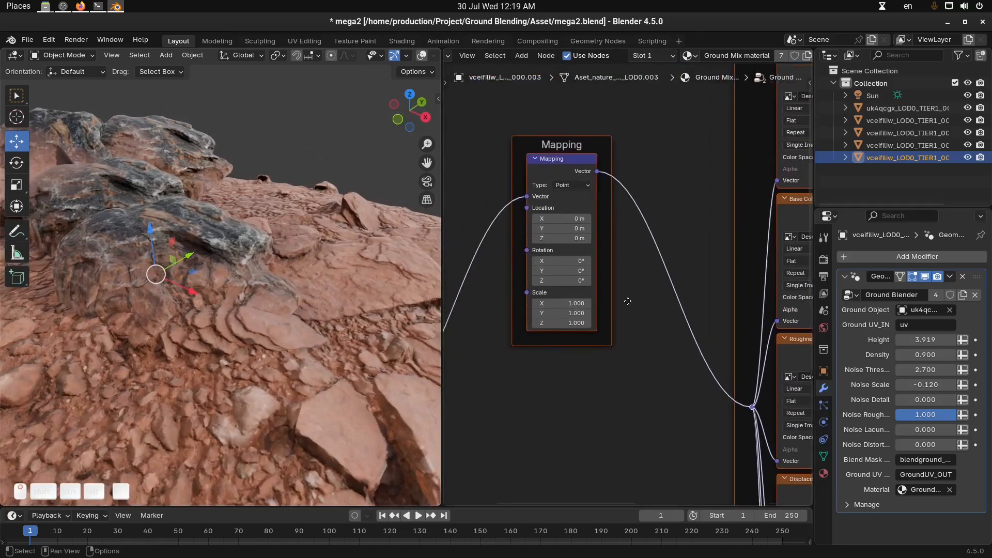
{"action": "left_click_drag", "start_coordinate": [595, 281], "coordinate": [612, 299]}
{"action": "middle_click_drag", "start_coordinate": [222, 313], "coordinate": [269, 292]}
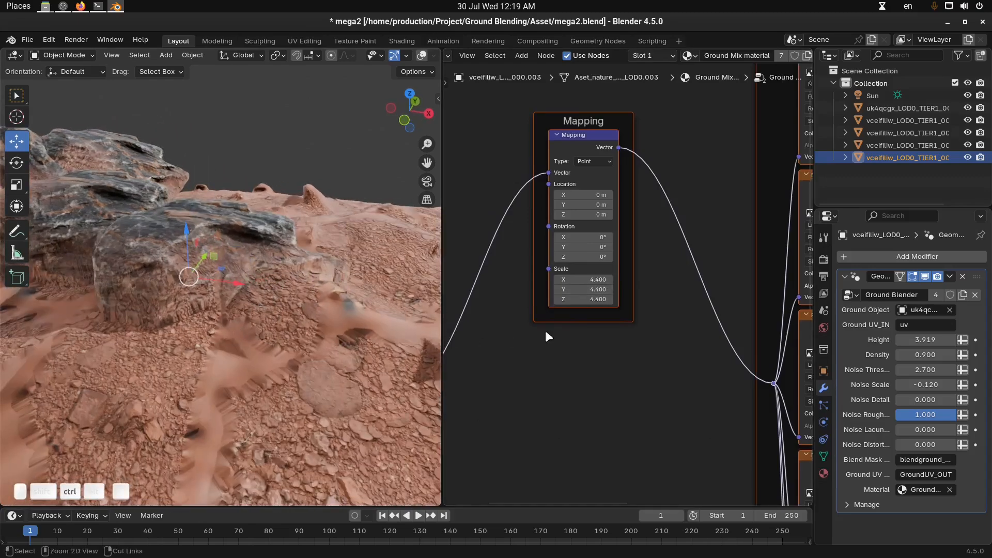
{"action": "key", "text": "ctrl+Tab"}
{"action": "key", "text": "alt+a"}
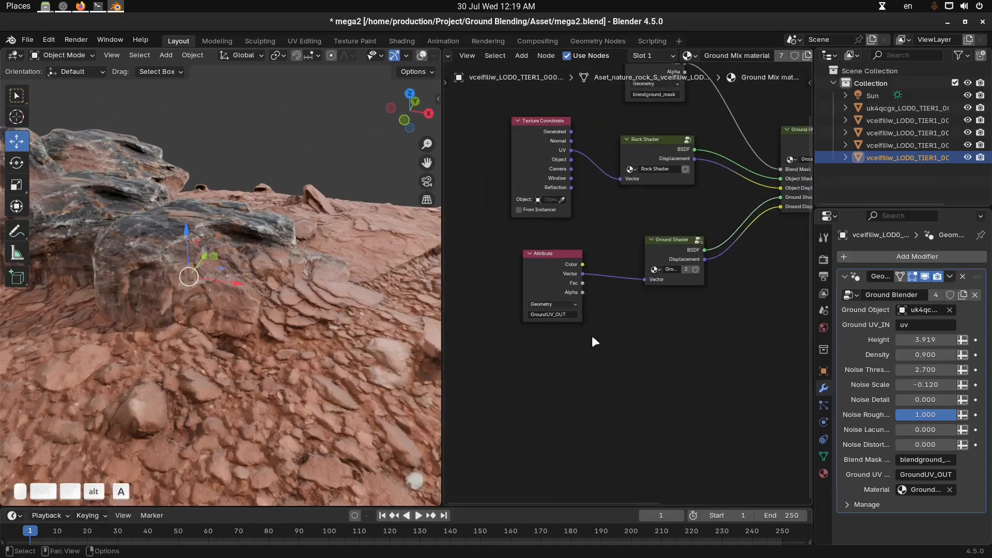
Select the ground mesh, unlink its Ground material and create a new material in its place
{"action": "mouse_move", "coordinate": [285, 320]}
{"action": "middle_mouse_down"}
{"action": "mouse_move", "coordinate": [249, 322]}
{"action": "mouse_move", "coordinate": [278, 321]}
{"action": "middle_mouse_up"}
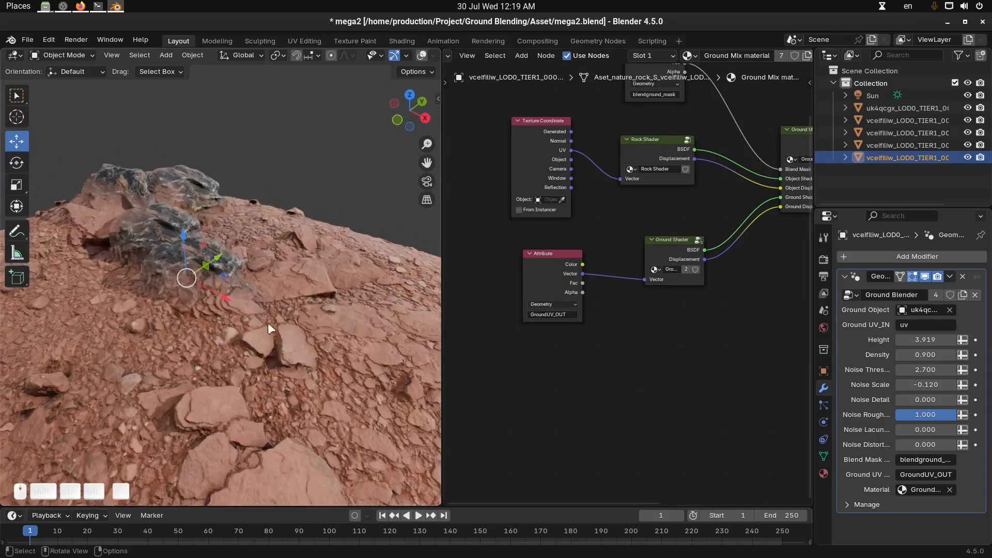
{"action": "scroll", "coordinate": [280, 355], "scroll_direction": "down", "scroll_amount": 2}
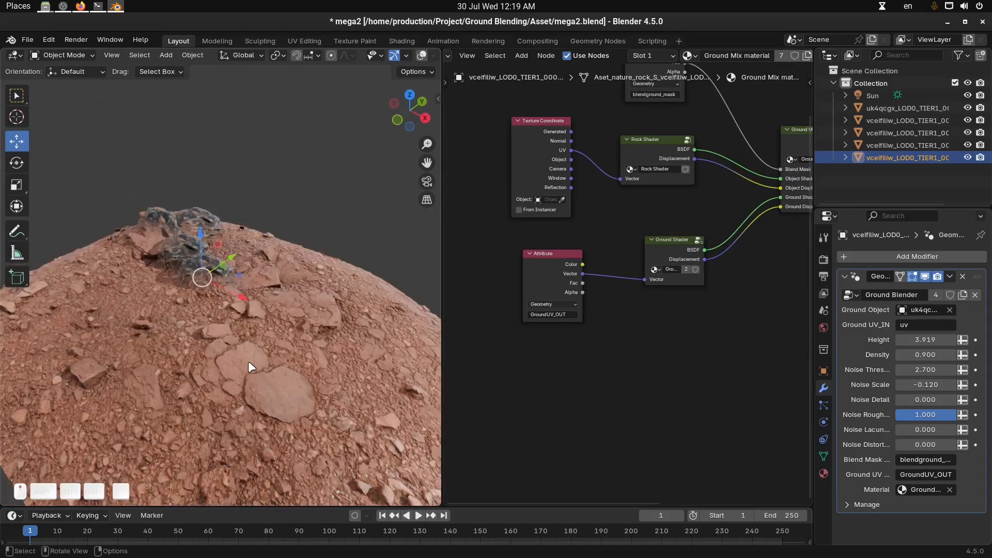
{"action": "scroll", "coordinate": [248, 361], "scroll_direction": "up", "scroll_amount": 3}
{"action": "middle_click_drag", "start_coordinate": [290, 309], "coordinate": [305, 359]}
{"action": "scroll", "coordinate": [263, 349], "scroll_direction": "up", "scroll_amount": 3}
{"action": "middle_click_drag", "start_coordinate": [676, 356], "coordinate": [647, 355], "text": "shift"}
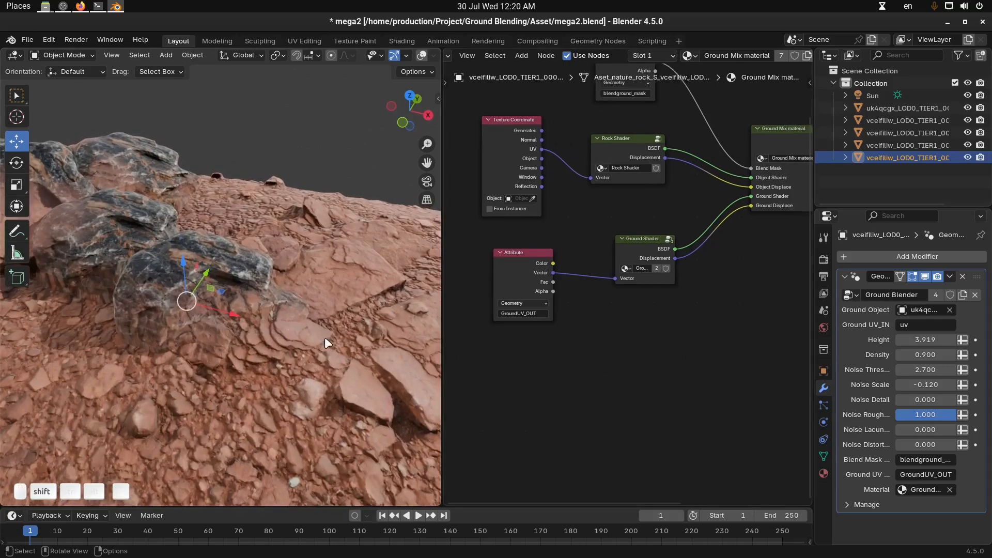
{"action": "left_click", "coordinate": [364, 287]}
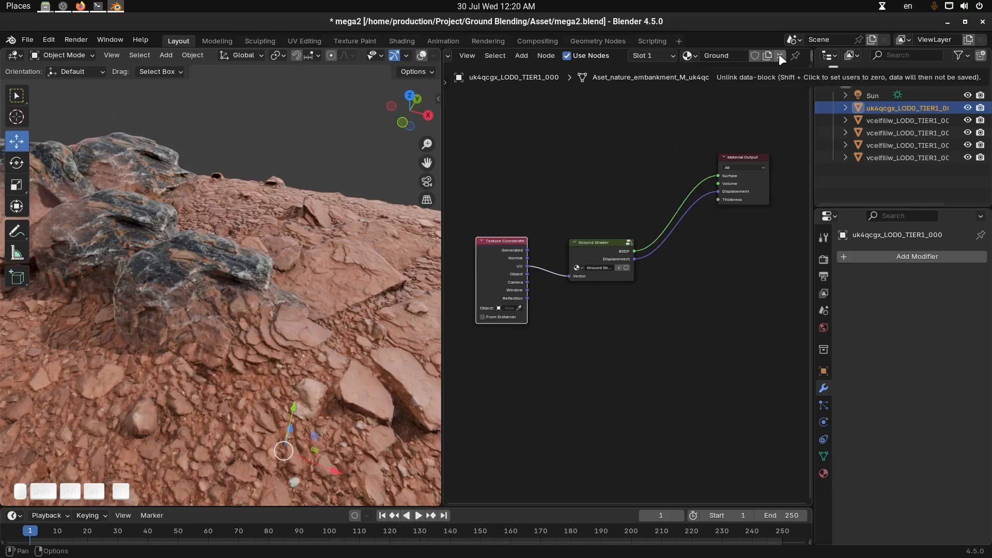
{"action": "left_click", "coordinate": [779, 55]}
{"action": "left_click", "coordinate": [721, 57]}
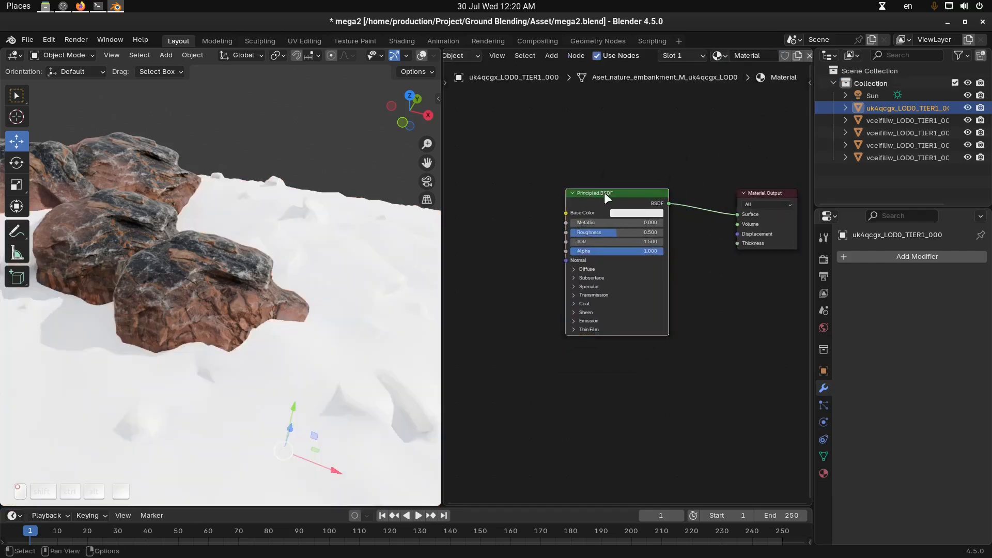
Add a Principled texture setup from sand_coarse_sfyjccva_4k using the AO, BaseColor, Bump, Displacement, Normal and Roughness images
{"action": "key", "text": "ctrl+shift+t"}
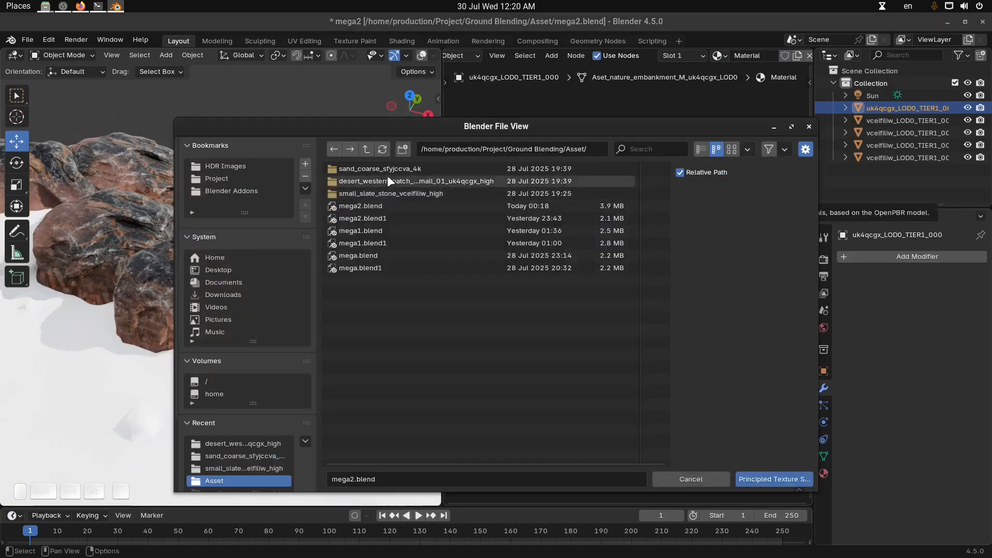
{"action": "left_click", "coordinate": [401, 170]}
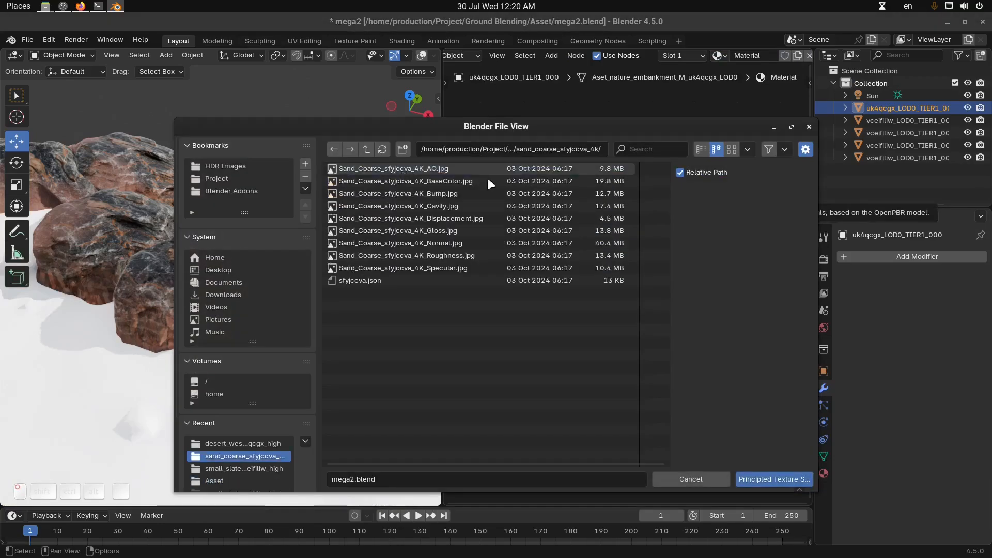
{"action": "left_click", "coordinate": [457, 170]}
{"action": "left_click", "coordinate": [460, 181], "text": "ctrl"}
{"action": "left_click", "coordinate": [449, 193], "text": "ctrl"}
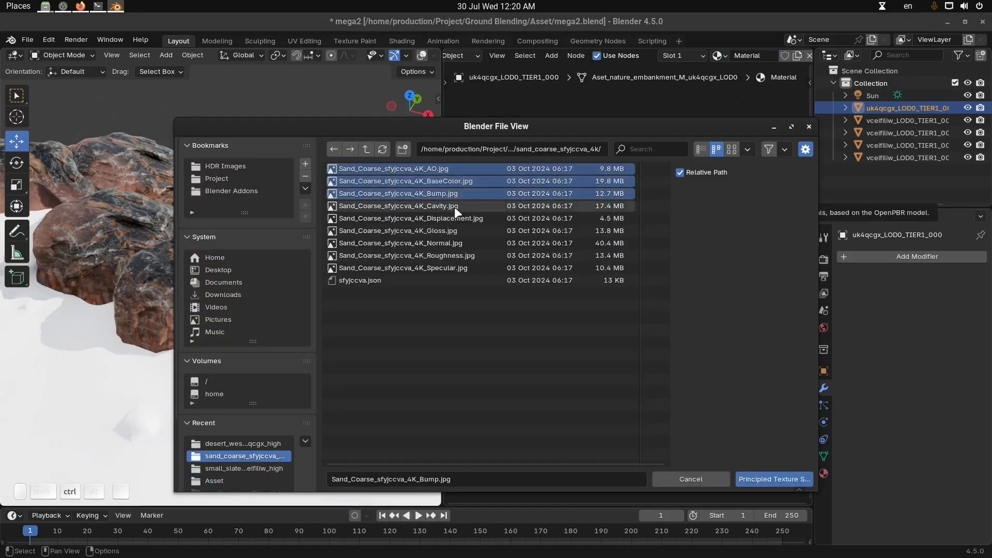
{"action": "left_click", "coordinate": [458, 217], "text": "ctrl"}
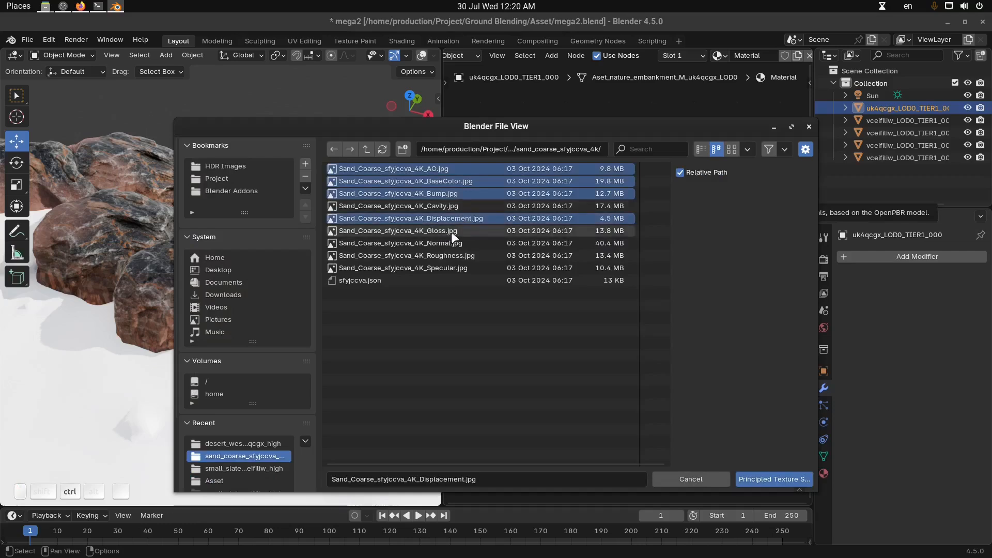
{"action": "left_click", "coordinate": [452, 244], "text": "ctrl"}
{"action": "left_click", "coordinate": [457, 254], "text": "ctrl"}
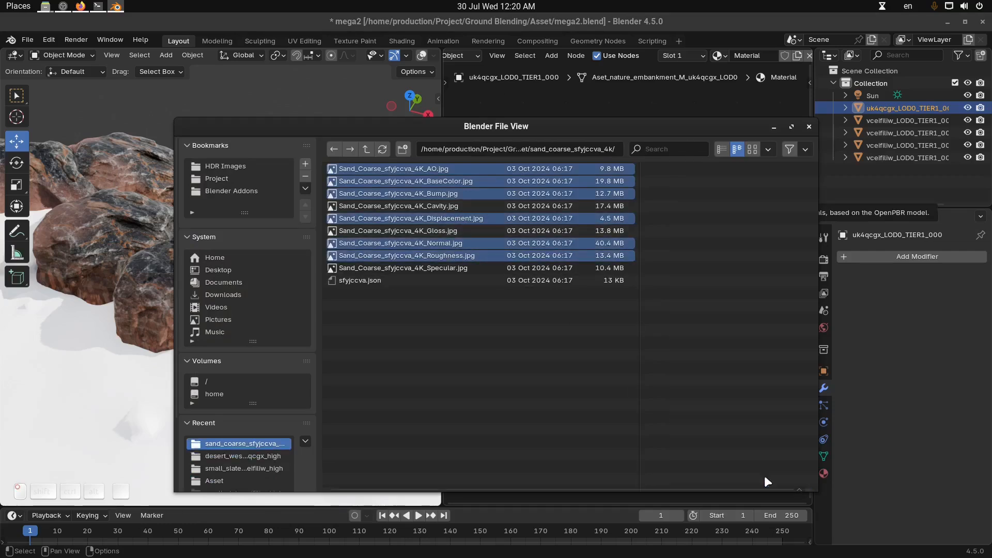
{"action": "left_click", "coordinate": [764, 479]}
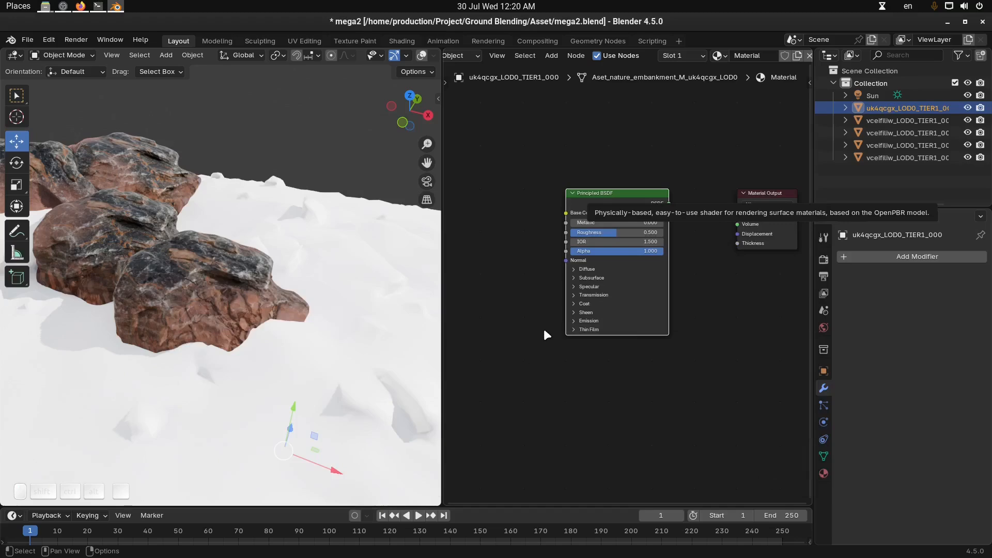
Examine the sand texture node setup and how the sand looks on the ground mesh around the rocks
{"action": "scroll", "coordinate": [634, 329], "scroll_direction": "down", "scroll_amount": 3}
{"action": "middle_click_drag", "start_coordinate": [616, 321], "coordinate": [719, 289]}
{"action": "middle_click_drag", "start_coordinate": [329, 309], "coordinate": [297, 306]}
{"action": "middle_click_drag", "start_coordinate": [626, 323], "coordinate": [687, 305]}
{"action": "scroll", "coordinate": [687, 305], "scroll_direction": "up", "scroll_amount": 2}
{"action": "middle_click_drag", "start_coordinate": [512, 313], "coordinate": [621, 292]}
{"action": "key", "text": "alt+a"}
{"action": "scroll", "coordinate": [626, 287], "scroll_direction": "up", "scroll_amount": 3}
{"action": "left_click_drag", "start_coordinate": [599, 252], "coordinate": [620, 272]}
{"action": "key", "text": "ctrl+z"}
{"action": "middle_click_drag", "start_coordinate": [319, 313], "coordinate": [357, 293]}
{"action": "scroll", "coordinate": [633, 284], "scroll_direction": "down", "scroll_amount": 2}
{"action": "scroll", "coordinate": [649, 292], "scroll_direction": "down", "scroll_amount": 4}
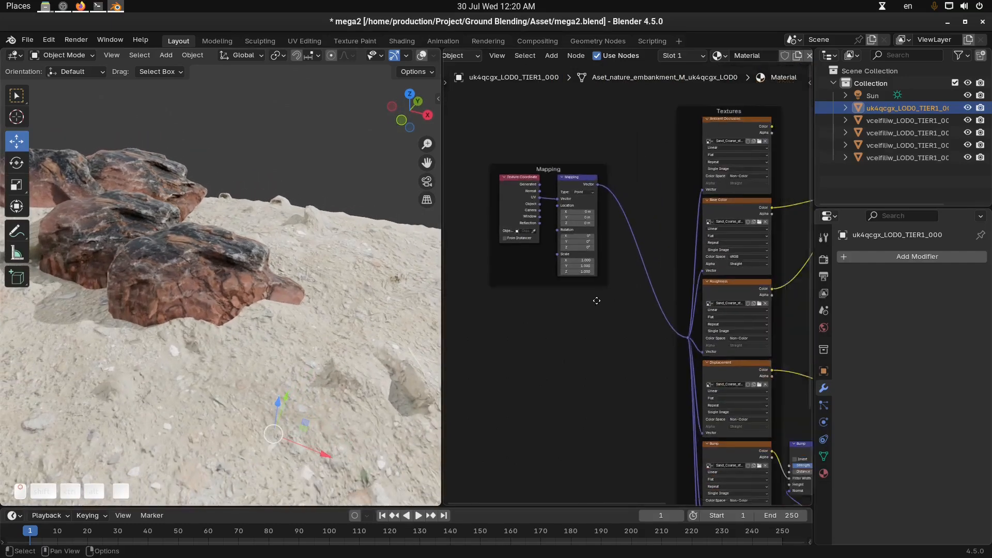
Maximize the shader editor and group the Mapping, texture, bump, displacement and Principled BSDF nodes into one node group
{"action": "key", "text": "ctrl+space"}
{"action": "left_click_drag", "start_coordinate": [346, 122], "coordinate": [590, 504]}
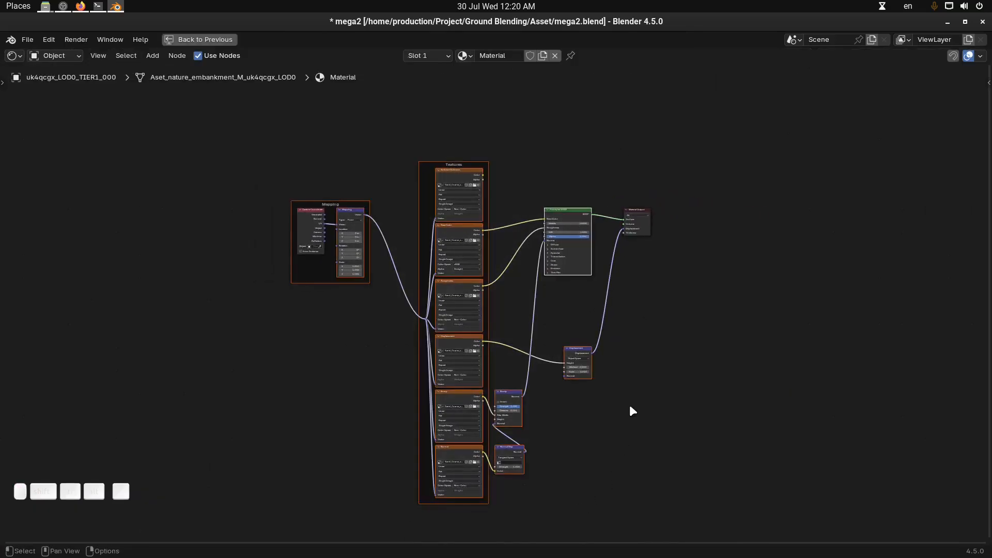
{"action": "key", "text": "ctrl+g"}
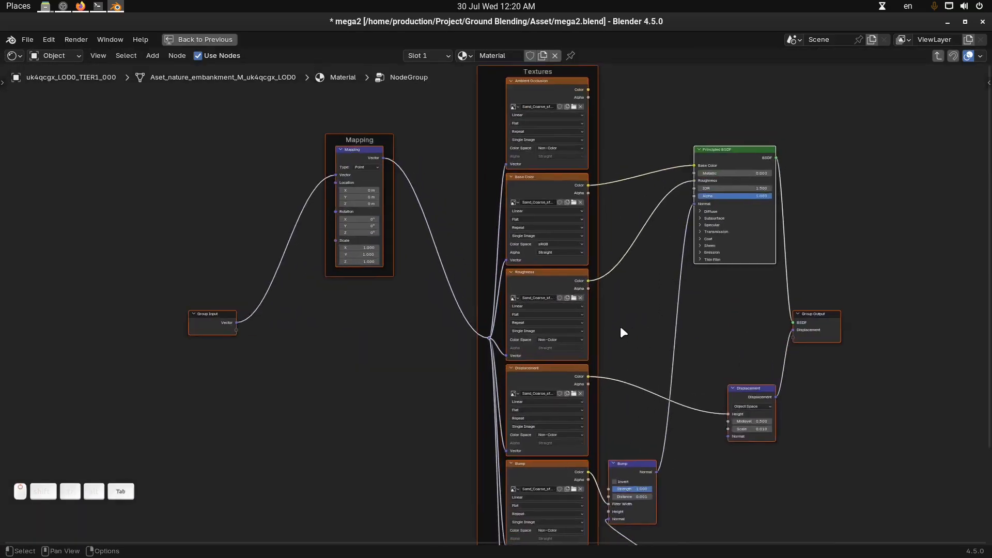
{"action": "key", "text": "Tab"}
{"action": "key", "text": "KP_Decimal"}
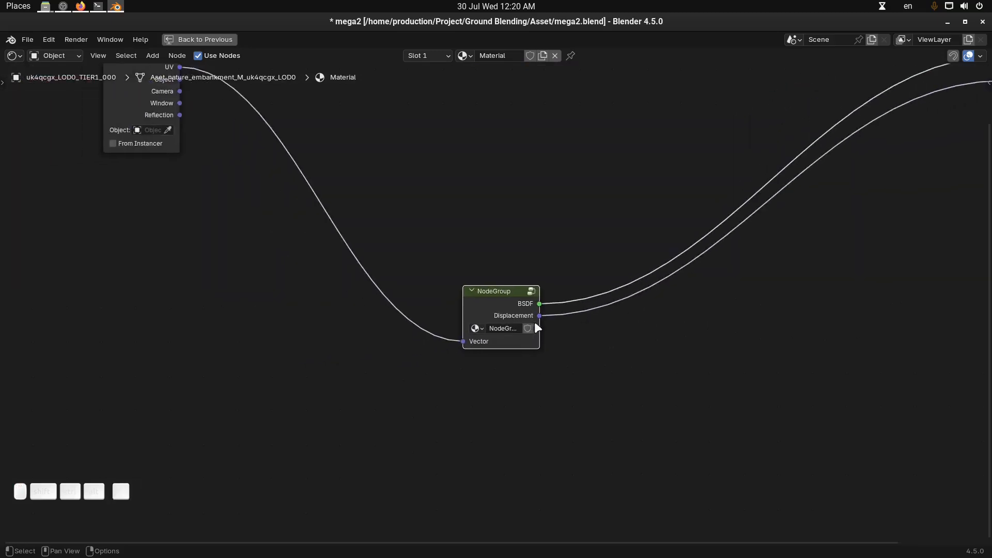
Rename the new node group as Sand Shader
{"action": "left_click", "coordinate": [509, 329]}
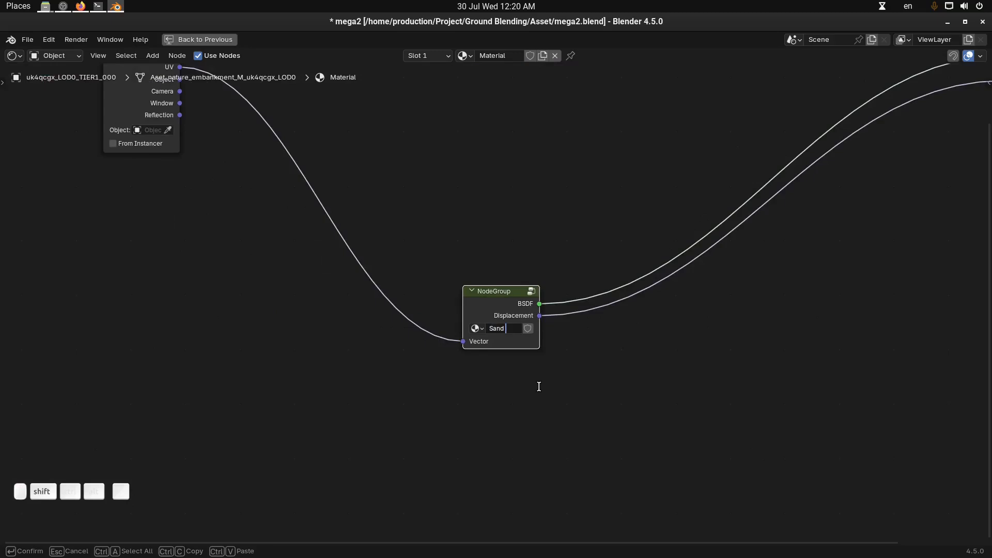
{"action": "type", "text": "Sand Shader"}
{"action": "key", "text": "Return"}
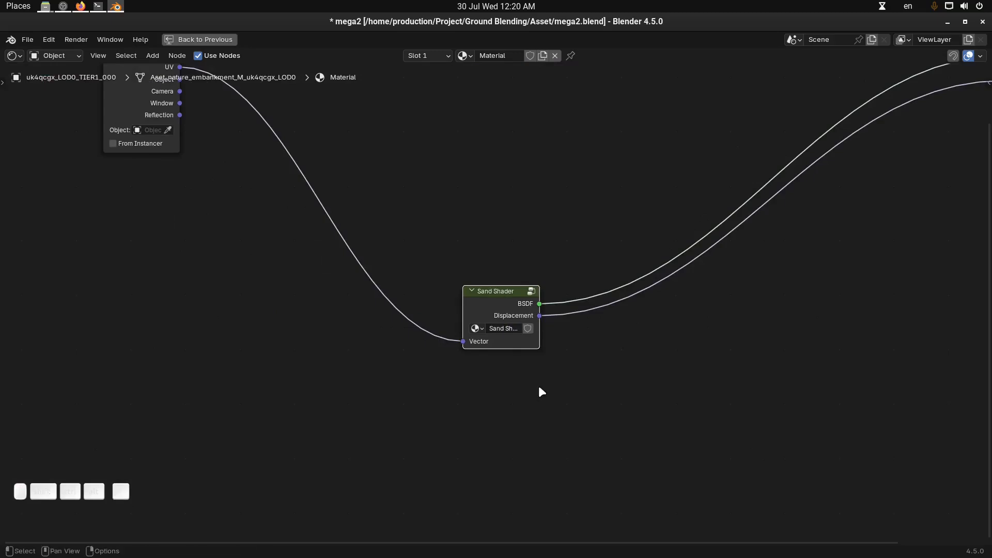
Move the Texture Coordinate node close to the Sand Shader group
{"action": "scroll", "coordinate": [355, 164], "scroll_direction": "up", "scroll_amount": 1, "text": "shift"}
{"action": "middle_click_drag", "start_coordinate": [193, 131], "coordinate": [219, 247]}
{"action": "left_click_drag", "start_coordinate": [152, 175], "coordinate": [353, 329]}
{"action": "middle_click_drag", "start_coordinate": [611, 176], "coordinate": [635, 57]}
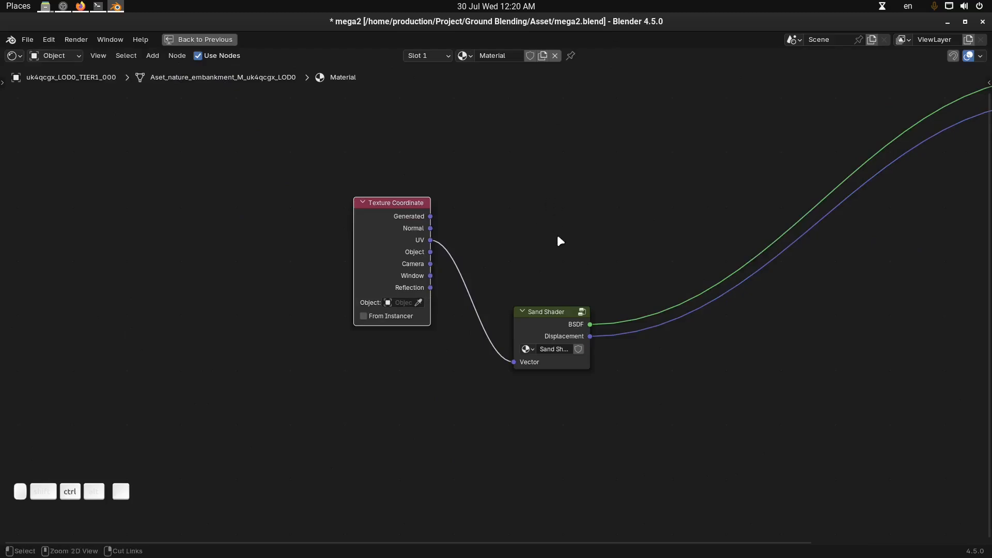
Restore the split layout and select the front rock to bring up its Ground Mix material nodes
{"action": "key", "text": "ctrl+space"}
{"action": "middle_click_drag", "start_coordinate": [613, 299], "coordinate": [593, 306]}
{"action": "scroll", "coordinate": [660, 303], "scroll_direction": "up", "scroll_amount": 1}
{"action": "left_click_drag", "start_coordinate": [662, 303], "coordinate": [697, 300]}
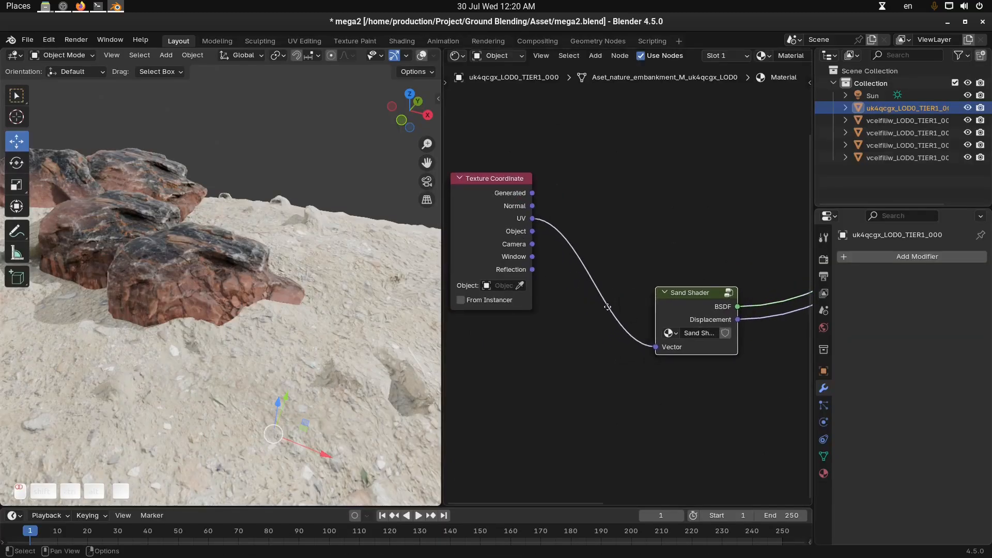
{"action": "middle_click_drag", "start_coordinate": [594, 314], "coordinate": [617, 302]}
{"action": "left_click_drag", "start_coordinate": [531, 191], "coordinate": [548, 217]}
{"action": "scroll", "coordinate": [227, 254], "scroll_direction": "up", "scroll_amount": 2}
{"action": "left_click", "coordinate": [247, 261]}
{"action": "middle_click_drag", "start_coordinate": [264, 309], "coordinate": [284, 313]}
Add the Sand Shader node group beneath the Ground Shader group in the rock's material
{"action": "middle_click_drag", "start_coordinate": [709, 298], "coordinate": [692, 344]}
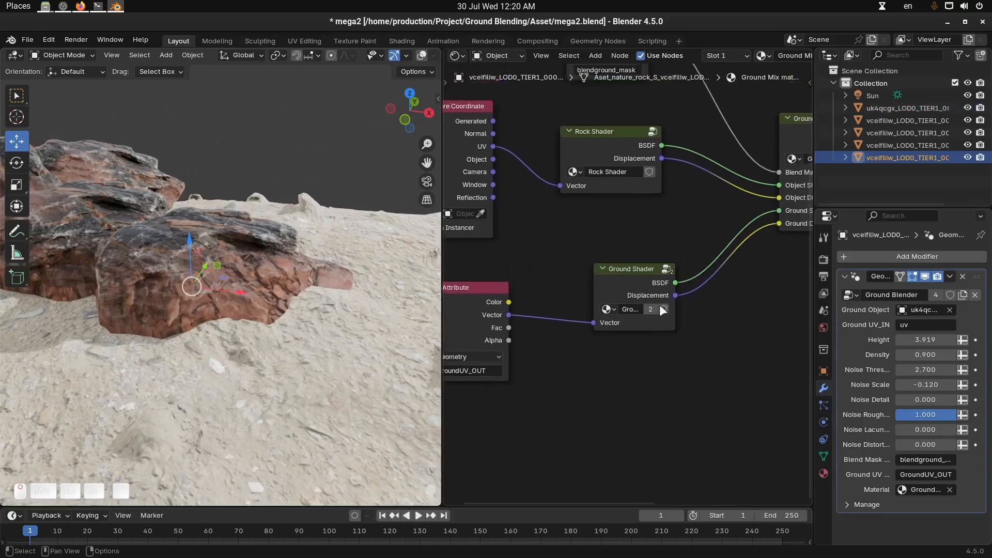
{"action": "scroll", "coordinate": [631, 339], "scroll_direction": "up", "scroll_amount": 1}
{"action": "left_click", "coordinate": [635, 292]}
{"action": "middle_click_drag", "start_coordinate": [647, 348], "coordinate": [637, 333]}
{"action": "key", "text": "shift+a"}
{"action": "mouse_move", "coordinate": [610, 461]}
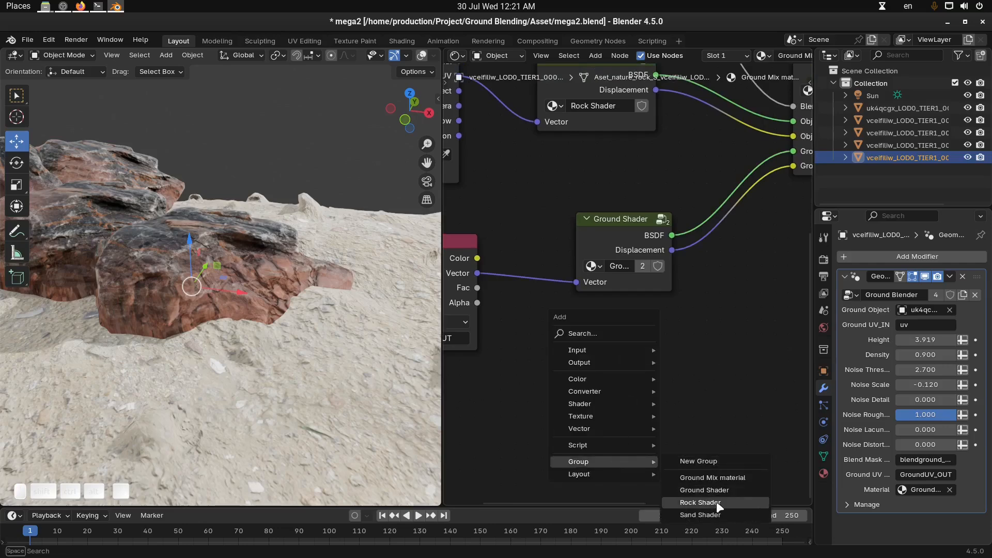
{"action": "left_click", "coordinate": [720, 514]}
{"action": "left_click", "coordinate": [590, 337]}
{"action": "scroll", "coordinate": [591, 333], "scroll_direction": "down", "scroll_amount": 2}
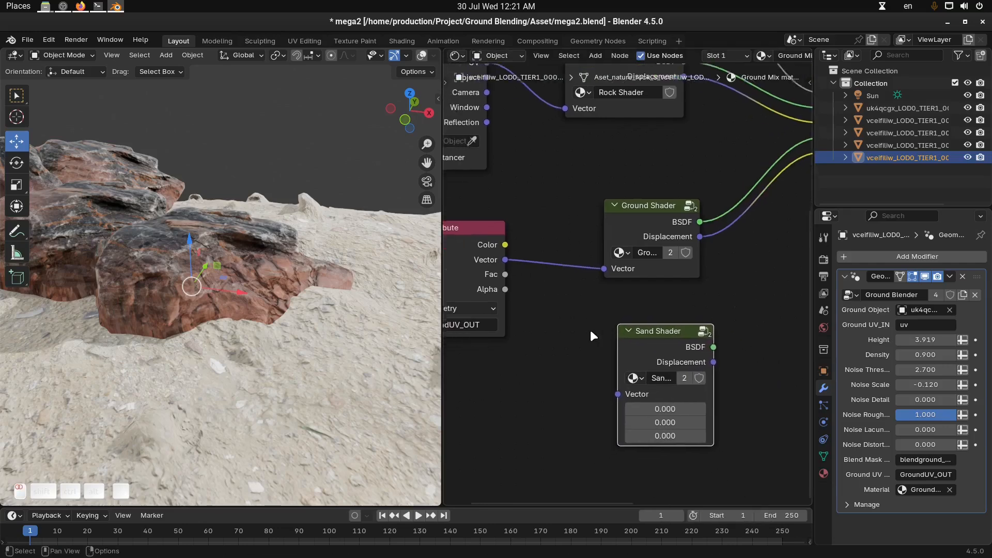
Feed the Attribute vector into Sand Shader and connect its BSDF and Displacement to the mix group's Ground Shader and Ground Displace inputs
{"action": "left_click_drag", "start_coordinate": [531, 264], "coordinate": [622, 372]}
{"action": "middle_click_drag", "start_coordinate": [716, 349], "coordinate": [673, 361]}
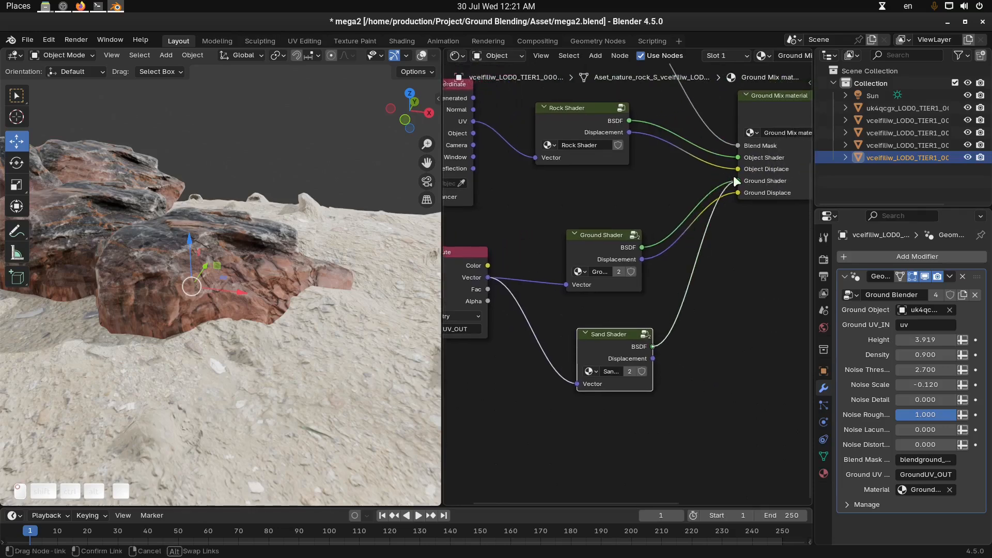
{"action": "left_click_drag", "start_coordinate": [733, 179], "coordinate": [737, 181]}
{"action": "left_click_drag", "start_coordinate": [652, 358], "coordinate": [737, 192]}
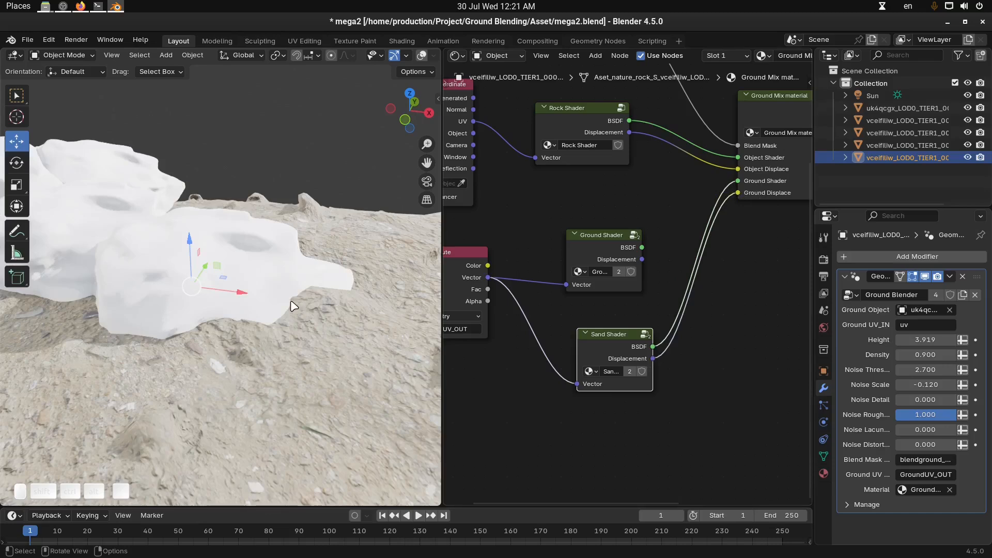
{"action": "middle_click_drag", "start_coordinate": [294, 307], "coordinate": [288, 304]}
{"action": "scroll", "coordinate": [284, 306], "scroll_direction": "up", "scroll_amount": 1}
{"action": "key", "text": "alt+a"}
{"action": "middle_click_drag", "start_coordinate": [228, 319], "coordinate": [254, 341], "text": "shift"}
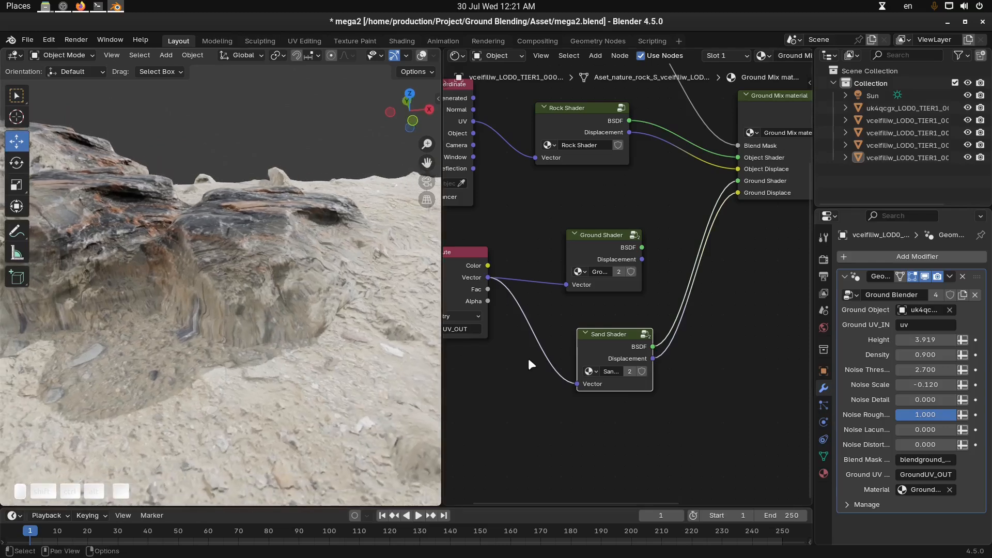
Replace the Attribute link into the Sand Shader's Vector input with the Texture Coordinate node's UV output
{"action": "middle_click_drag", "start_coordinate": [530, 364], "coordinate": [582, 350]}
{"action": "left_click_drag", "start_coordinate": [650, 224], "coordinate": [651, 194]}
{"action": "middle_click_drag", "start_coordinate": [553, 308], "coordinate": [576, 292]}
{"action": "scroll", "coordinate": [576, 292], "scroll_direction": "up", "scroll_amount": 1}
{"action": "scroll", "coordinate": [577, 292], "scroll_direction": "down", "scroll_amount": 2}
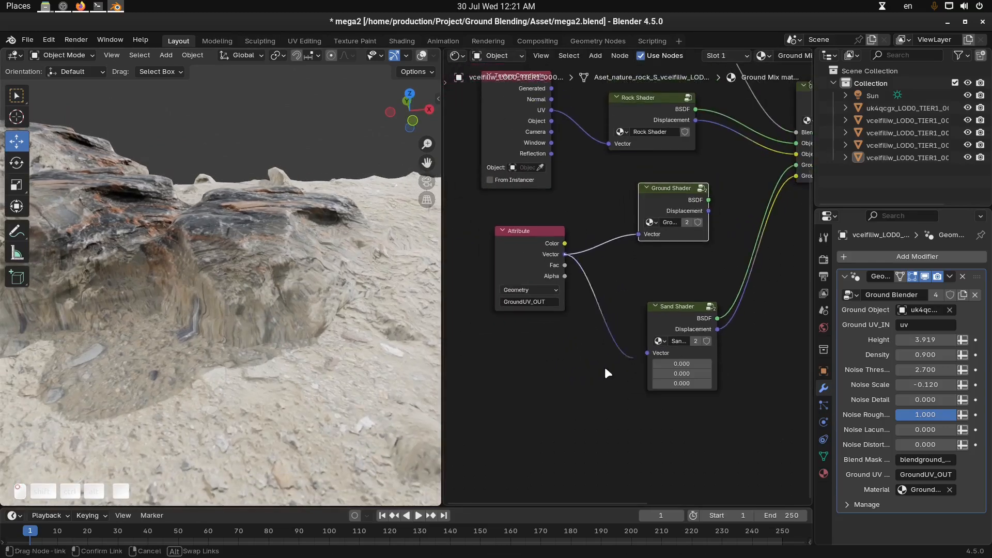
{"action": "right_click_drag", "start_coordinate": [619, 370], "coordinate": [610, 231], "text": "ctrl"}
{"action": "left_click_drag", "start_coordinate": [551, 110], "coordinate": [647, 353]}
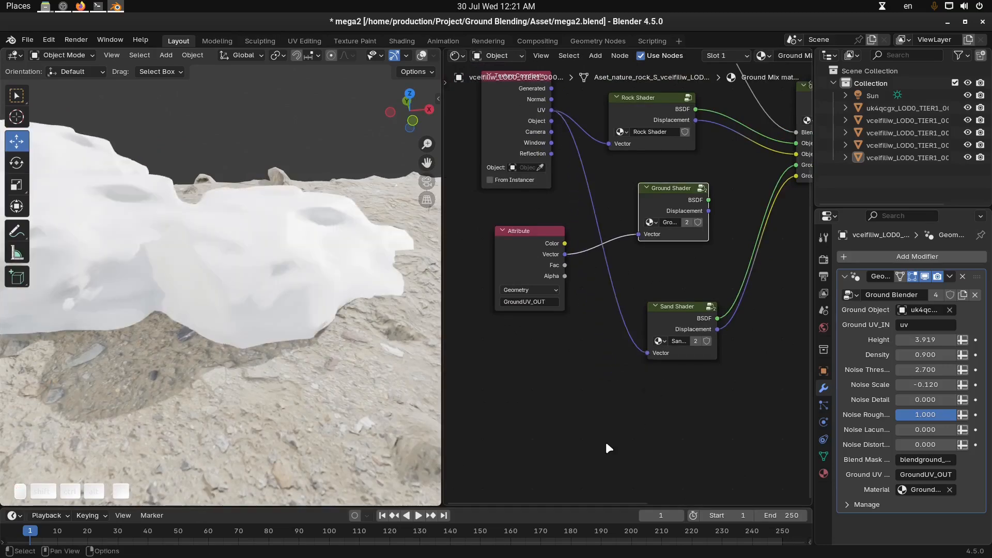
{"action": "middle_click_drag", "start_coordinate": [326, 317], "coordinate": [347, 328]}
{"action": "key", "text": "ctrl+space"}
{"action": "key", "text": "ctrl+space"}
Insert a Vector Math node between the UV output and Sand Shader, set to Scale with a value of 0.5
{"action": "scroll", "coordinate": [612, 342], "scroll_direction": "up", "scroll_amount": 3}
{"action": "key", "text": "shift+a"}
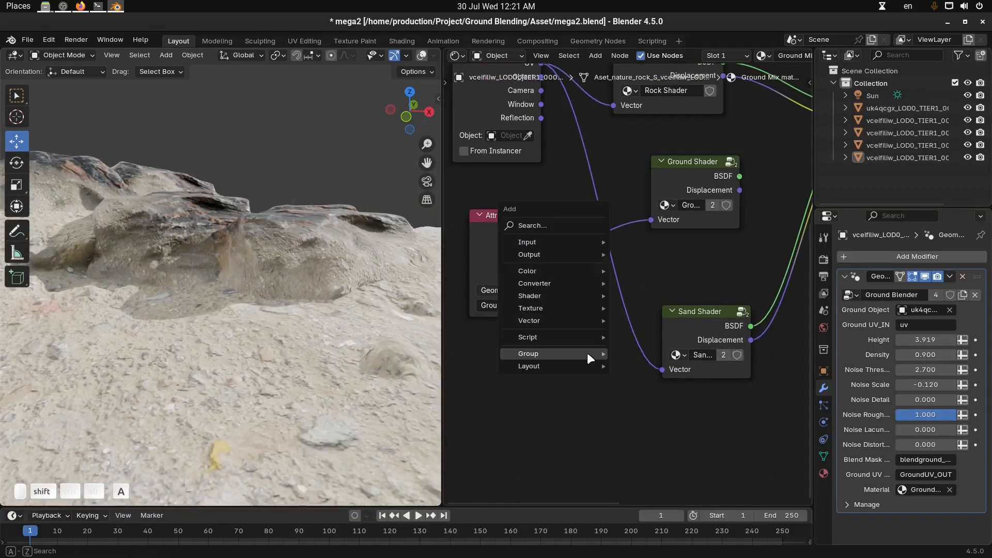
{"action": "mouse_move", "coordinate": [587, 352]}
{"action": "type", "text": "vec"}
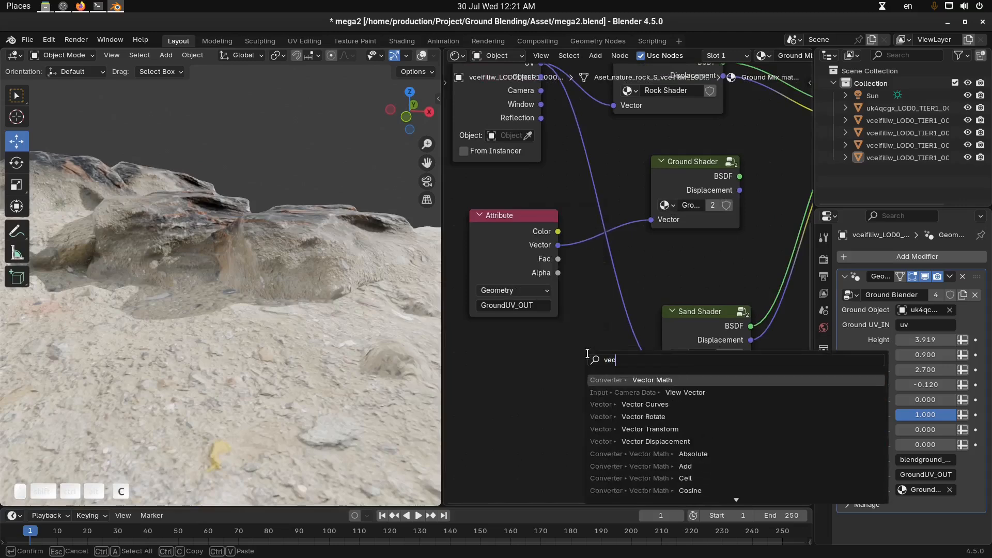
{"action": "key", "text": "Return"}
{"action": "left_click", "coordinate": [578, 299]}
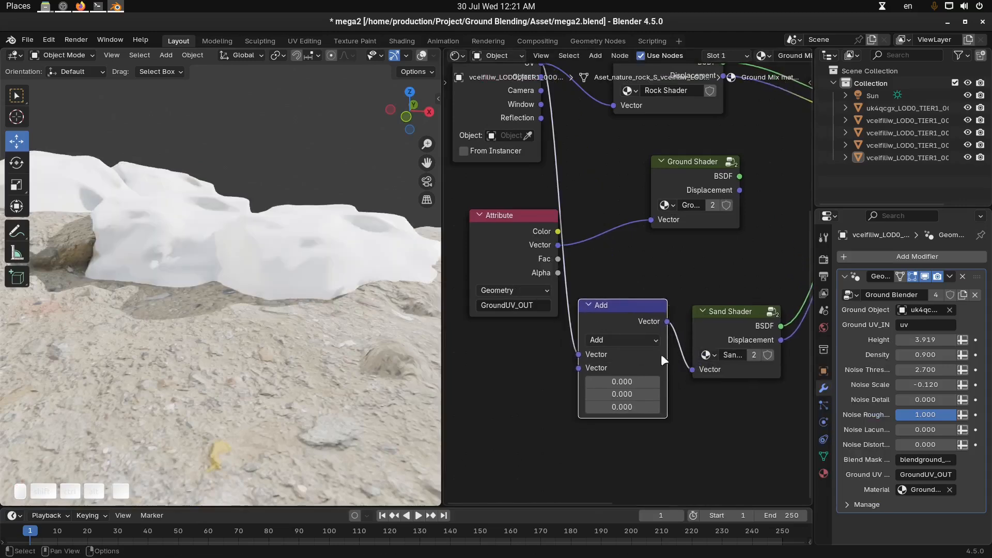
{"action": "left_click", "coordinate": [653, 342]}
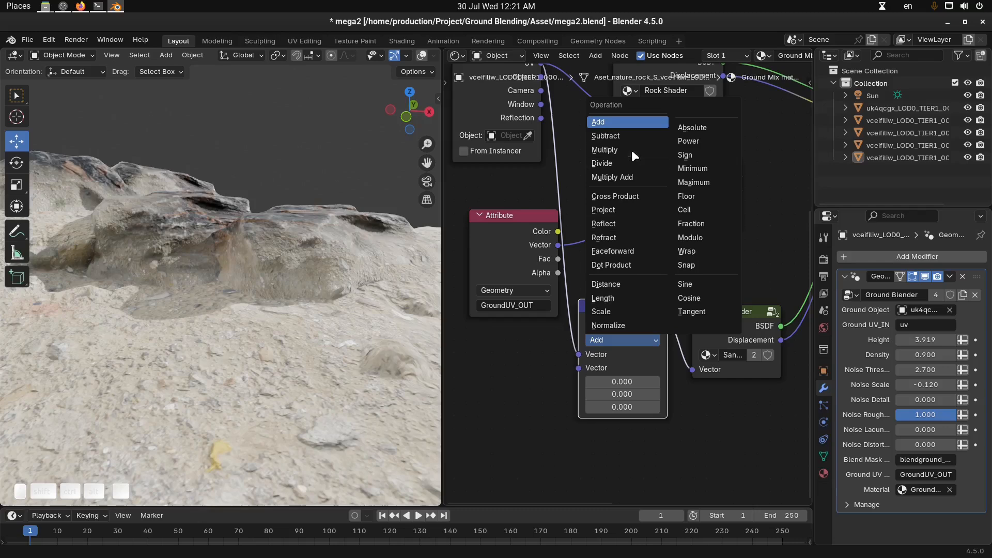
{"action": "left_click", "coordinate": [616, 309]}
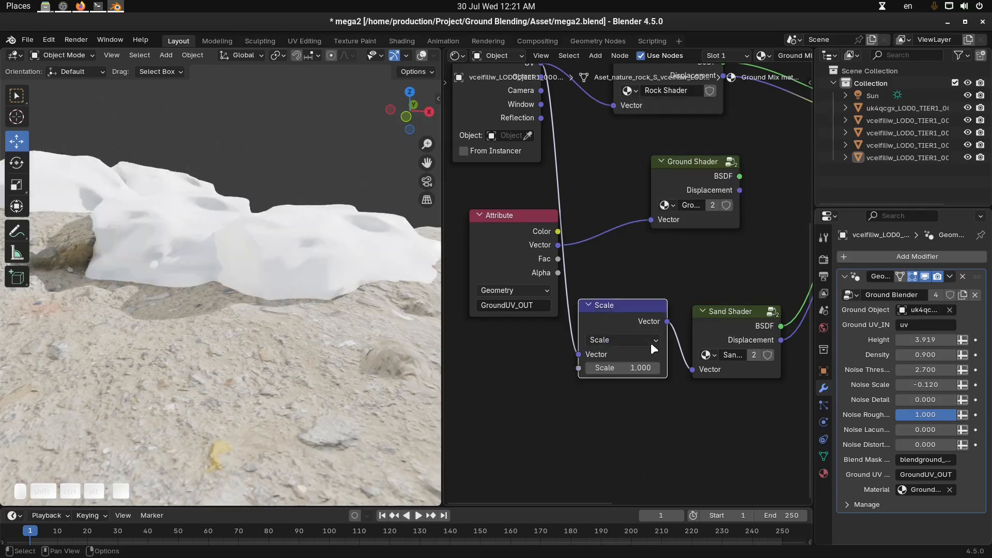
{"action": "left_click", "coordinate": [645, 368]}
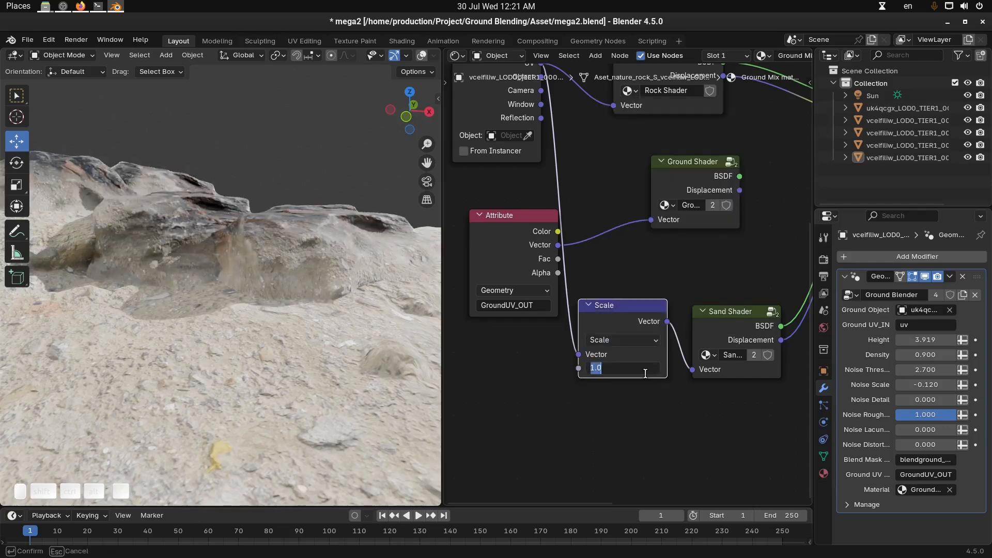
{"action": "key", "text": "Return"}
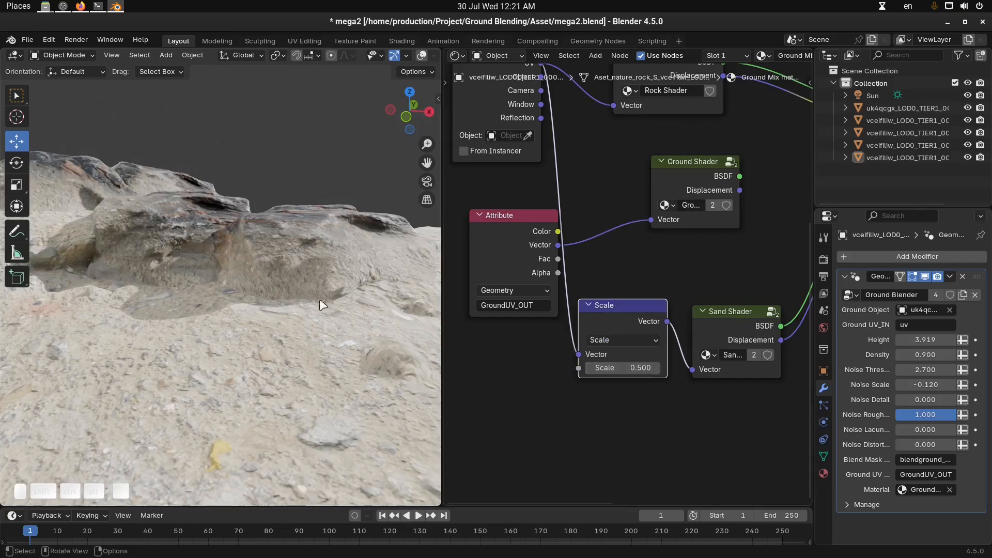
Examine how the scaled sand blends with the ground around the rock cluster
{"action": "key", "text": "ctrl+space"}
{"action": "scroll", "coordinate": [598, 364], "scroll_direction": "down", "scroll_amount": 4}
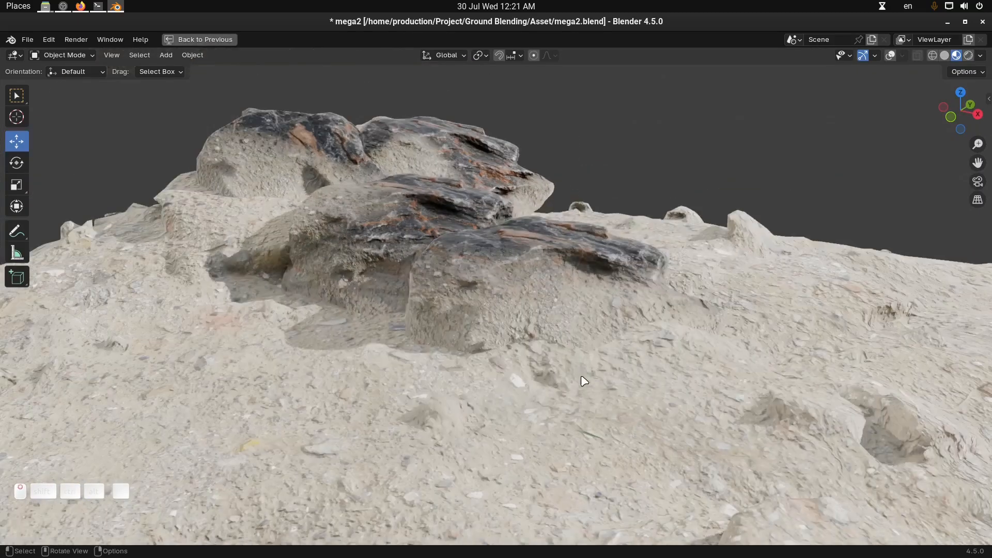
{"action": "middle_click_drag", "start_coordinate": [583, 365], "coordinate": [661, 382]}
{"action": "key", "text": "ctrl+space"}
{"action": "middle_click_drag", "start_coordinate": [332, 321], "coordinate": [310, 343]}
{"action": "scroll", "coordinate": [303, 291], "scroll_direction": "up", "scroll_amount": 4}
{"action": "scroll", "coordinate": [361, 332], "scroll_direction": "down", "scroll_amount": 4}
{"action": "scroll", "coordinate": [310, 344], "scroll_direction": "up", "scroll_amount": 2}
{"action": "left_click_drag", "start_coordinate": [505, 233], "coordinate": [498, 249]}
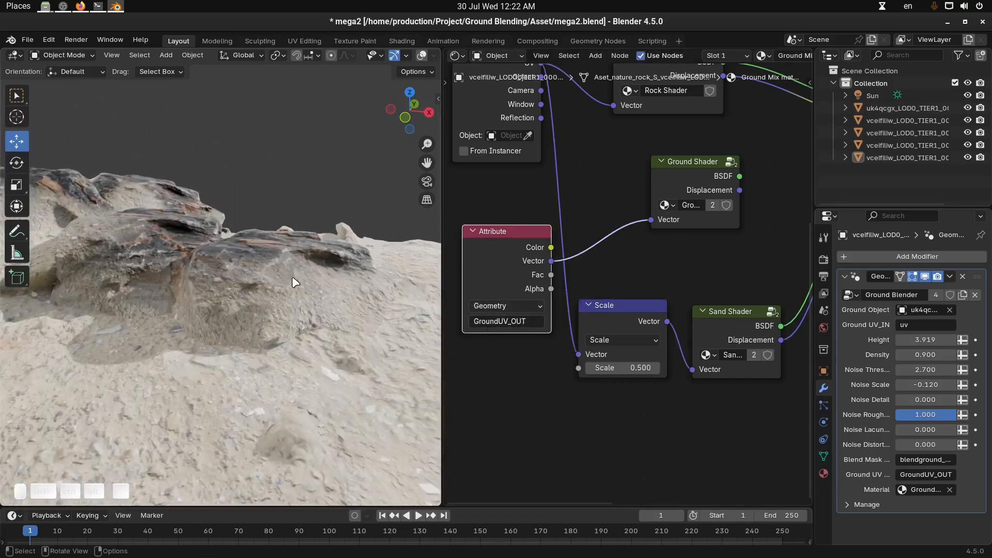
{"action": "middle_click_drag", "start_coordinate": [265, 278], "coordinate": [280, 266]}
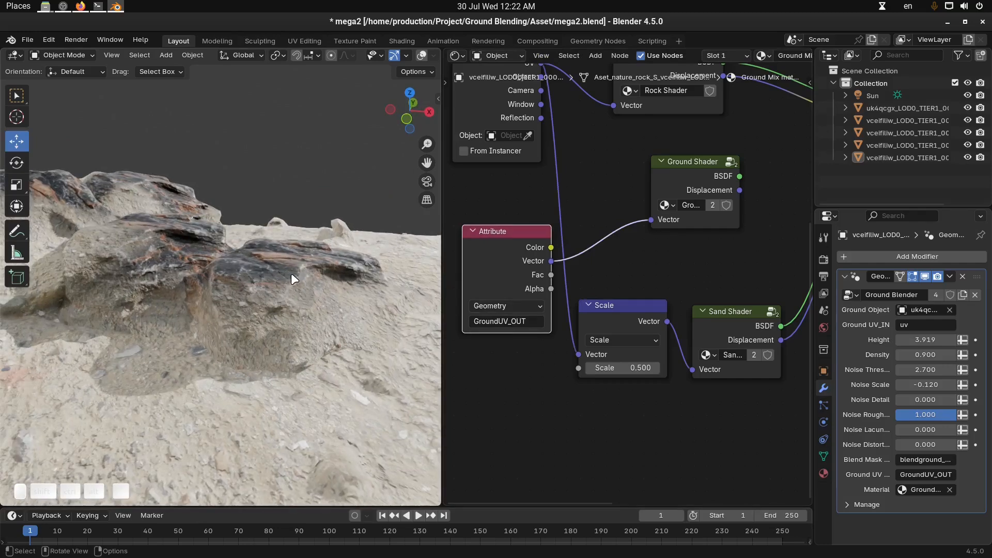
Set the front rock's Ground Blender Height to about 3.073 and raise the rock slightly along Z
{"action": "left_click", "coordinate": [292, 274]}
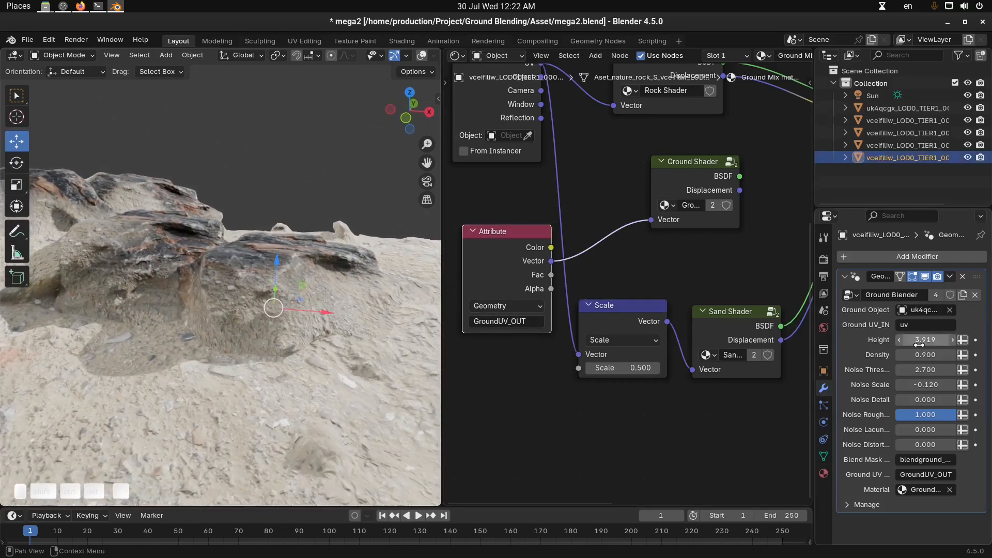
{"action": "left_click_drag", "start_coordinate": [926, 340], "coordinate": [830, 340], "text": "shift"}
{"action": "key", "text": "alt+a"}
{"action": "scroll", "coordinate": [357, 350], "scroll_direction": "down", "scroll_amount": 2}
{"action": "key", "text": "alt+a"}
{"action": "middle_click_drag", "start_coordinate": [335, 341], "coordinate": [274, 263]}
{"action": "left_click", "coordinate": [270, 335]}
{"action": "left_click_drag", "start_coordinate": [274, 264], "coordinate": [275, 242]}
{"action": "key", "text": "alt+a"}
{"action": "middle_click_drag", "start_coordinate": [409, 308], "coordinate": [381, 299]}
{"action": "left_click_drag", "start_coordinate": [925, 339], "coordinate": [925, 340], "text": "shift"}
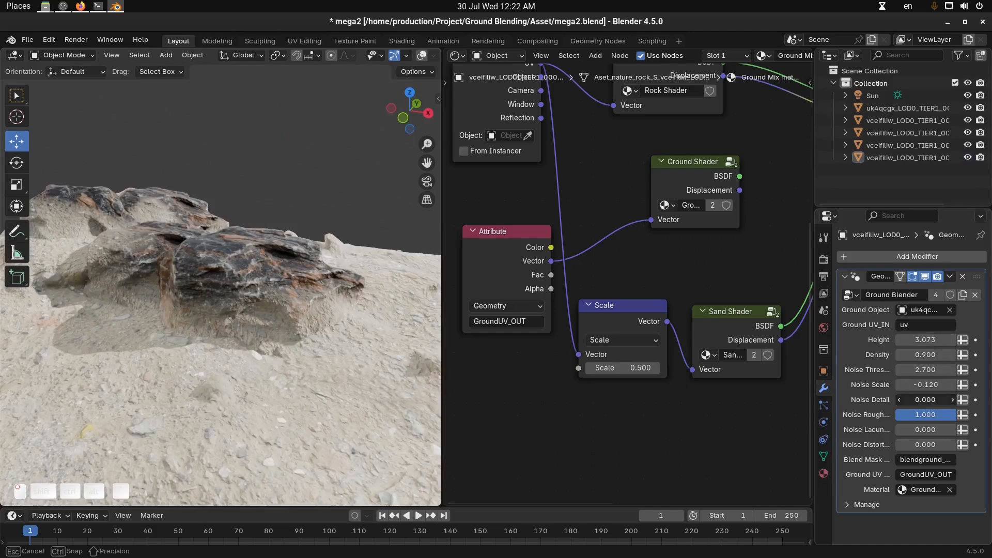
Set the front rock's Noise Detail to about 5.08
{"action": "left_click_drag", "start_coordinate": [924, 399], "coordinate": [925, 399]}
{"action": "middle_click_drag", "start_coordinate": [272, 327], "coordinate": [306, 333]}
{"action": "scroll", "coordinate": [376, 330], "scroll_direction": "up", "scroll_amount": 4}
{"action": "scroll", "coordinate": [341, 330], "scroll_direction": "down", "scroll_amount": 5}
Open the ground mesh's Sand Shader group and examine its mapping and texture nodes alongside the blended rocks
{"action": "left_click", "coordinate": [363, 394]}
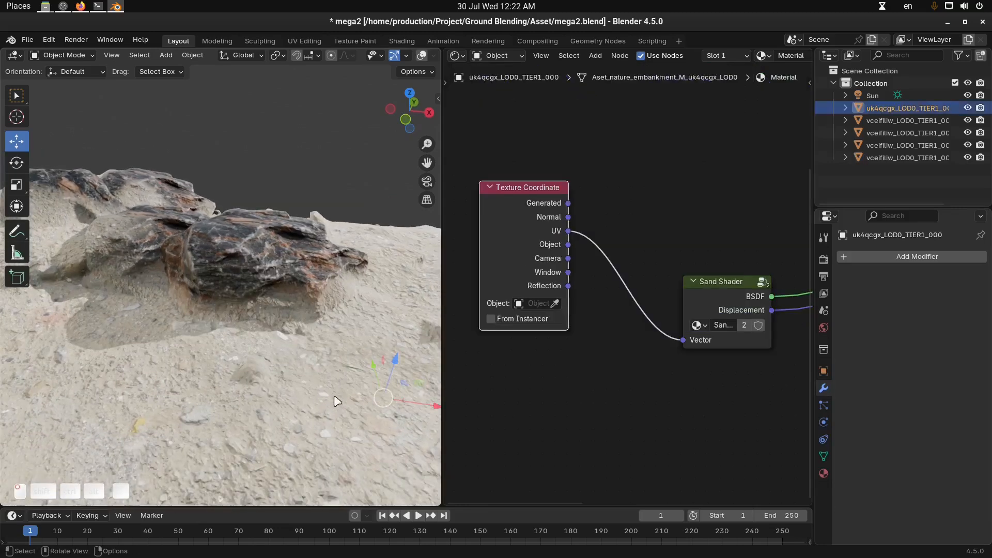
{"action": "left_click", "coordinate": [733, 286]}
{"action": "key", "text": "Tab"}
{"action": "scroll", "coordinate": [668, 322], "scroll_direction": "down", "scroll_amount": 10}
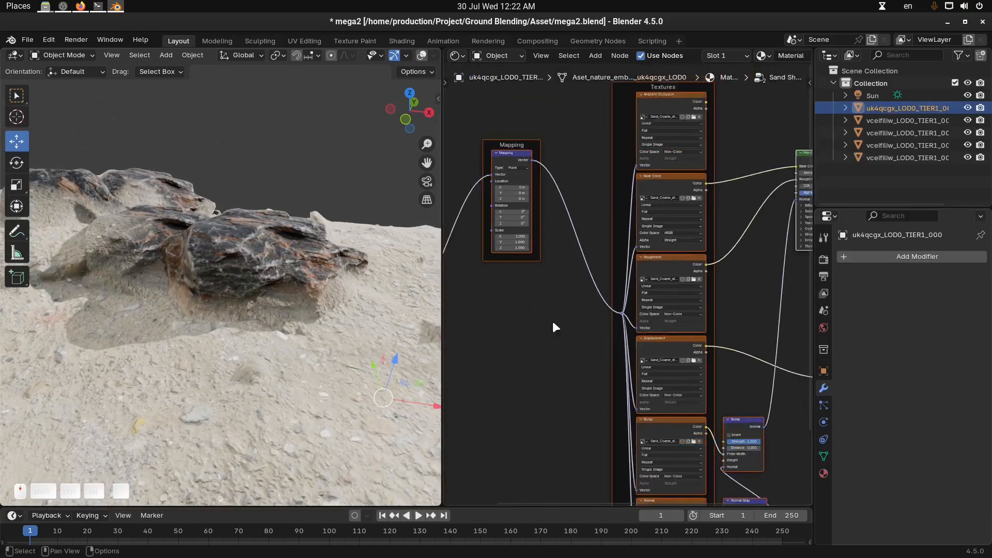
{"action": "middle_click_drag", "start_coordinate": [528, 286], "coordinate": [616, 351]}
{"action": "scroll", "coordinate": [619, 346], "scroll_direction": "up", "scroll_amount": 5}
{"action": "scroll", "coordinate": [618, 346], "scroll_direction": "up", "scroll_amount": 2}
{"action": "key", "text": "alt+a"}
{"action": "left_click_drag", "start_coordinate": [625, 300], "coordinate": [666, 300], "text": "alt"}
{"action": "middle_click_drag", "start_coordinate": [313, 334], "coordinate": [535, 325]}
{"action": "key", "text": "alt+a"}
{"action": "key", "text": "ctrl+space"}
{"action": "key", "text": "ctrl+space"}
Select the front rock and move its Texture Coordinate and Attribute nodes away from the shader groups
{"action": "middle_click_drag", "start_coordinate": [245, 282], "coordinate": [276, 279]}
{"action": "left_click", "coordinate": [277, 279]}
{"action": "scroll", "coordinate": [544, 339], "scroll_direction": "down", "scroll_amount": 3}
{"action": "middle_click_drag", "start_coordinate": [575, 361], "coordinate": [596, 376]}
{"action": "left_click_drag", "start_coordinate": [537, 173], "coordinate": [507, 185]}
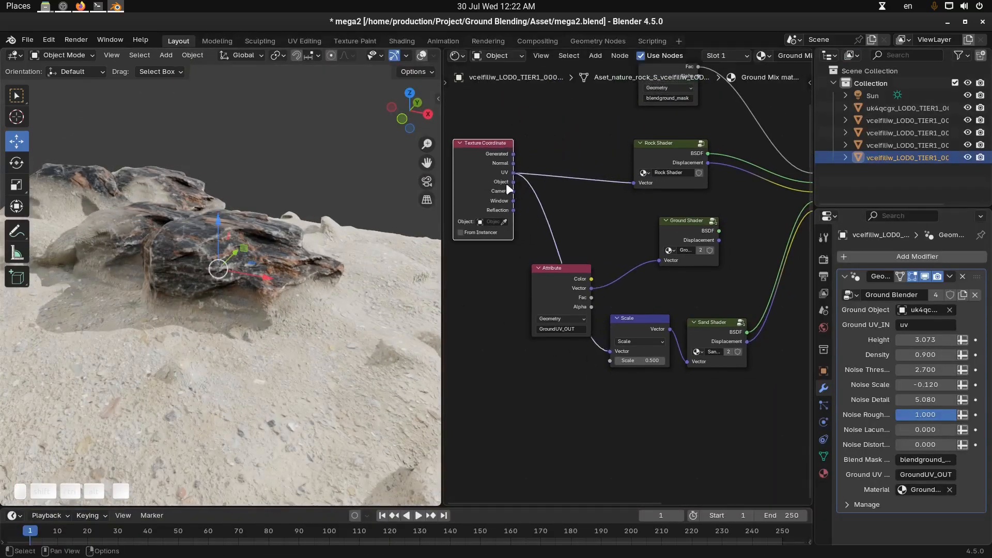
{"action": "left_click_drag", "start_coordinate": [574, 288], "coordinate": [554, 288]}
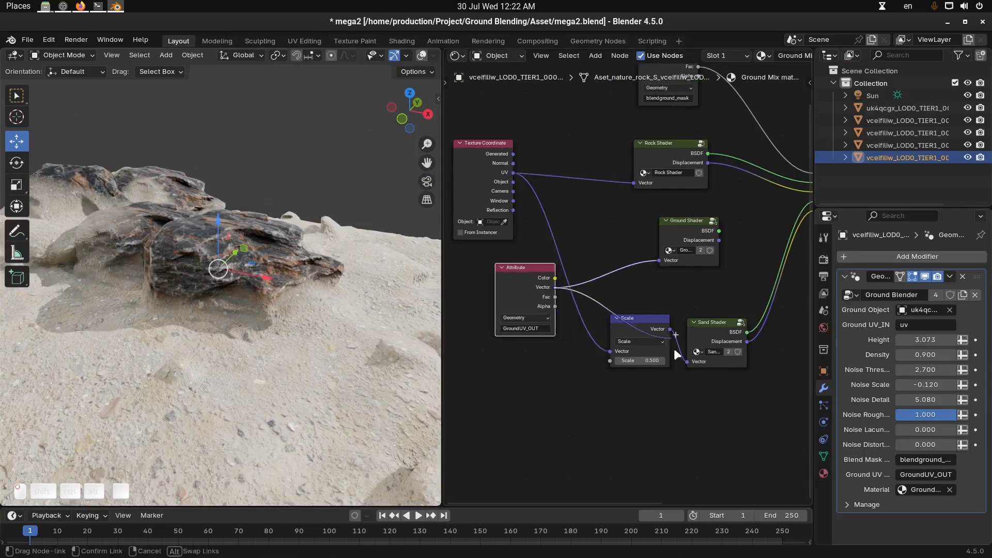
Try feeding the Sand Shader's Vector input directly from the GroundUV_OUT Attribute node and inspect the rocks
{"action": "left_click_drag", "start_coordinate": [686, 362], "coordinate": [687, 362]}
{"action": "key", "text": "alt+a"}
{"action": "middle_click_drag", "start_coordinate": [309, 379], "coordinate": [323, 341]}
{"action": "scroll", "coordinate": [304, 313], "scroll_direction": "up", "scroll_amount": 2}
{"action": "mouse_move", "coordinate": [191, 282]}
{"action": "middle_mouse_down"}
{"action": "mouse_move", "coordinate": [246, 293]}
{"action": "mouse_move", "coordinate": [142, 253]}
{"action": "mouse_move", "coordinate": [195, 298]}
{"action": "middle_mouse_up"}
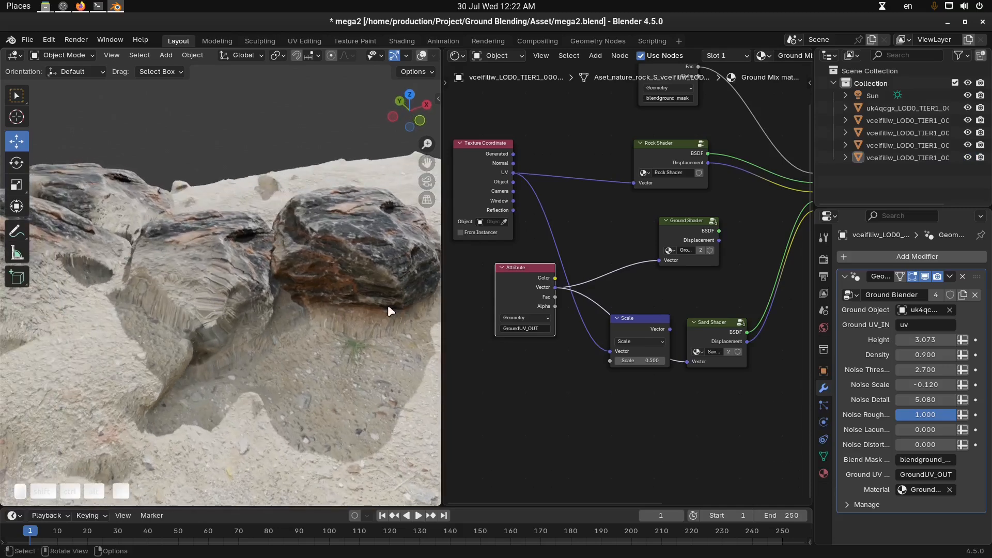
Route the Texture Coordinate UV through the Scale node into the Sand Shader and move the Scale node slightly lower
{"action": "left_click_drag", "start_coordinate": [513, 173], "coordinate": [606, 402]}
{"action": "left_click_drag", "start_coordinate": [689, 366], "coordinate": [687, 362]}
{"action": "left_click_drag", "start_coordinate": [620, 373], "coordinate": [637, 345]}
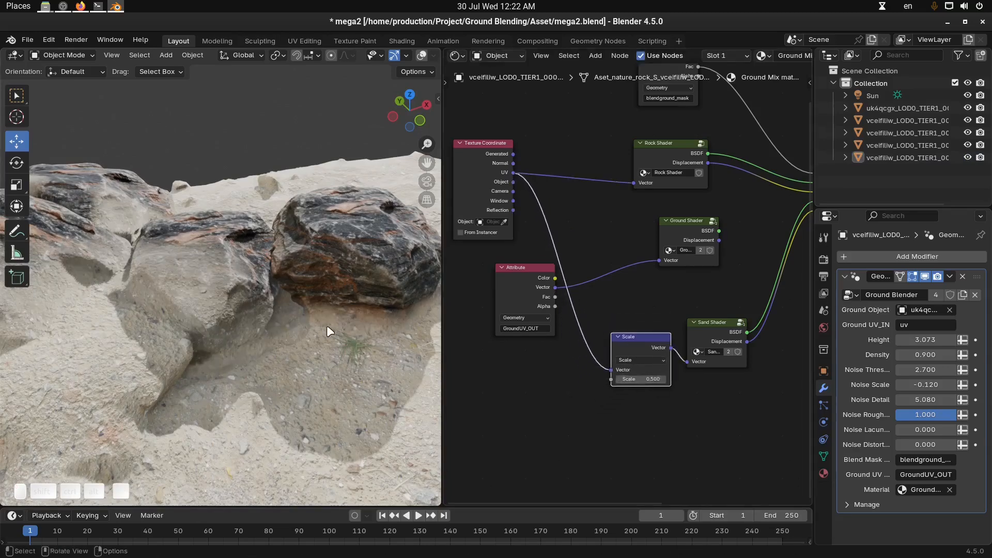
Try a value of about 0.22 on the Scale node, then undo it
{"action": "middle_click_drag", "start_coordinate": [326, 325], "coordinate": [310, 323]}
{"action": "left_click_drag", "start_coordinate": [655, 379], "coordinate": [617, 378], "text": "shift"}
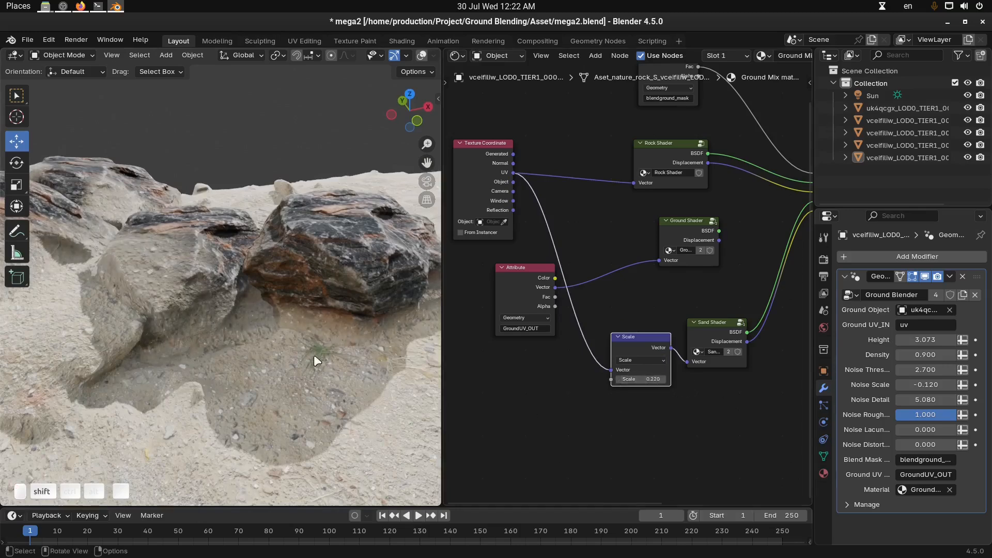
{"action": "key", "text": "ctrl+z"}
{"action": "middle_click_drag", "start_coordinate": [305, 355], "coordinate": [242, 342]}
{"action": "middle_click_drag", "start_coordinate": [139, 320], "coordinate": [281, 318]}
Set the Ground Blender Height of the rock at the opposite end of the cluster to about 2.07
{"action": "left_click", "coordinate": [229, 319]}
{"action": "left_click", "coordinate": [304, 289]}
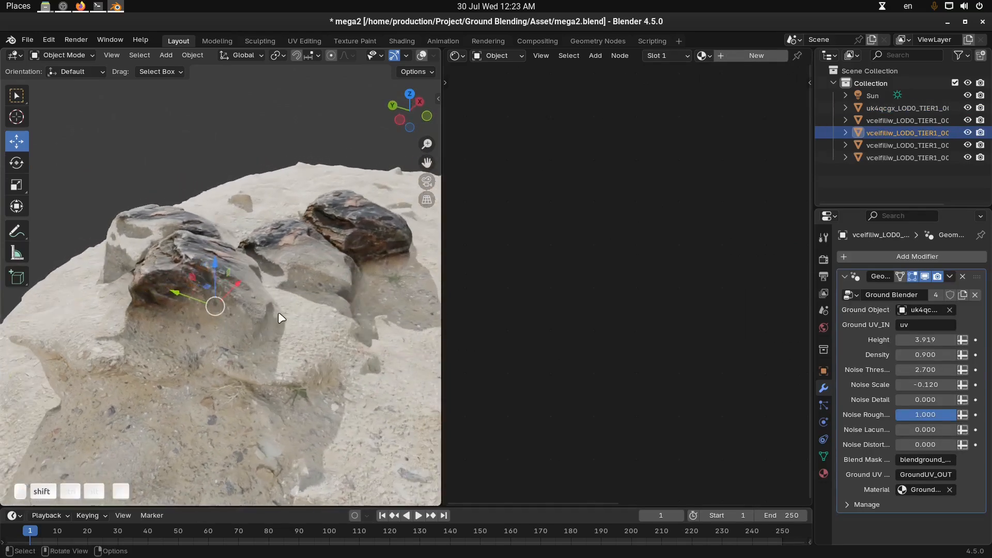
{"action": "left_click_drag", "start_coordinate": [215, 263], "coordinate": [216, 249]}
{"action": "key", "text": "ctrl+z"}
{"action": "middle_click_drag", "start_coordinate": [330, 361], "coordinate": [375, 349]}
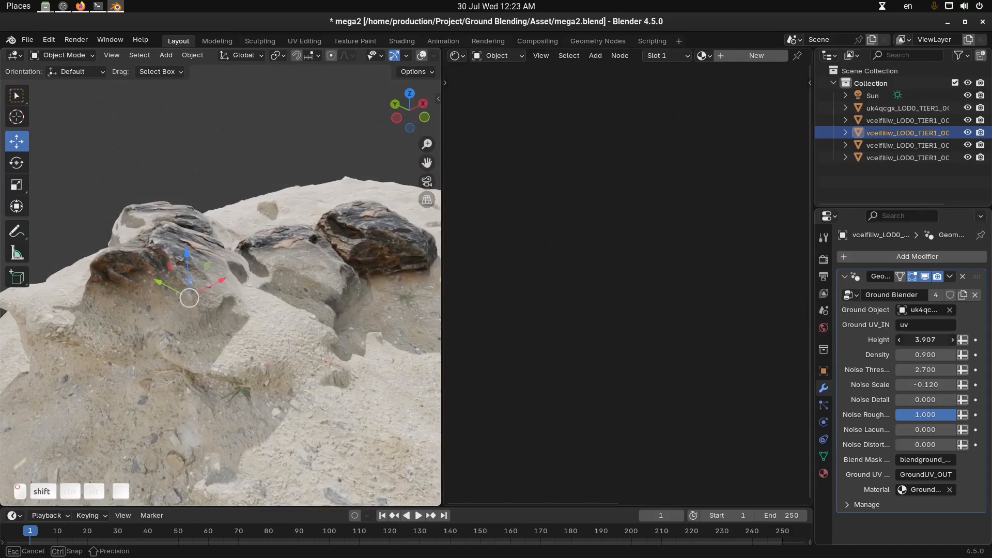
{"action": "left_click_drag", "start_coordinate": [925, 340], "coordinate": [832, 339], "text": "shift"}
{"action": "key", "text": "alt+a"}
{"action": "middle_click_drag", "start_coordinate": [222, 316], "coordinate": [137, 277]}
{"action": "left_click", "coordinate": [118, 276]}
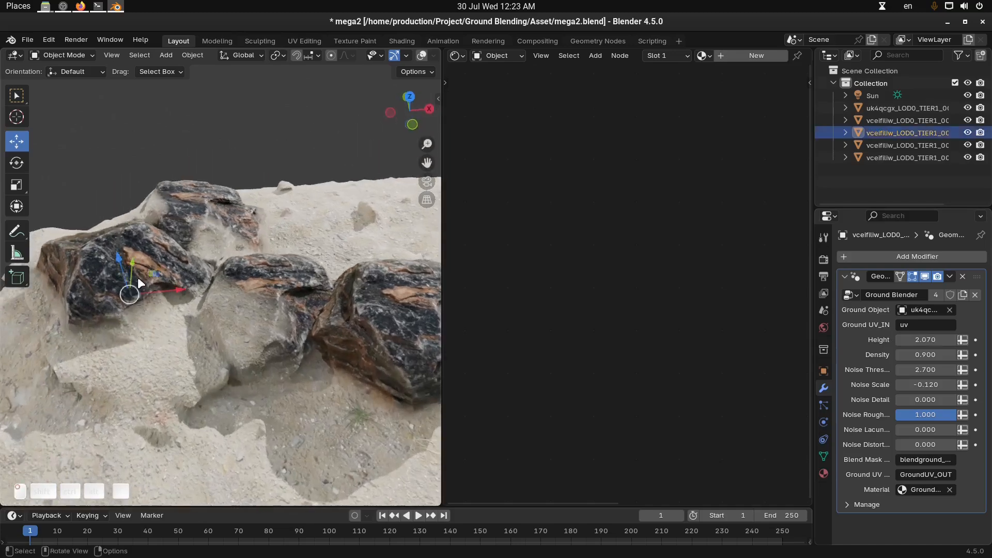
Examine the whole rock cluster and its sand blending in a maximized viewport
{"action": "key", "text": "ctrl+space"}
{"action": "scroll", "coordinate": [343, 279], "scroll_direction": "down", "scroll_amount": 4}
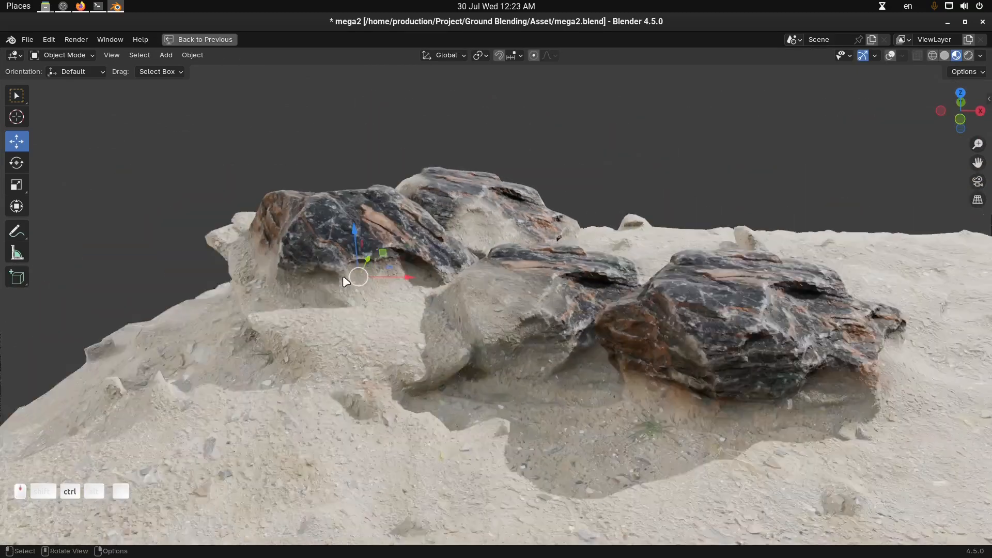
{"action": "left_click_drag", "start_coordinate": [379, 242], "coordinate": [386, 248]}
{"action": "key", "text": "ctrl+space"}
{"action": "key", "text": "alt+a"}
{"action": "middle_click_drag", "start_coordinate": [306, 308], "coordinate": [325, 327]}
{"action": "scroll", "coordinate": [293, 326], "scroll_direction": "up", "scroll_amount": 2}
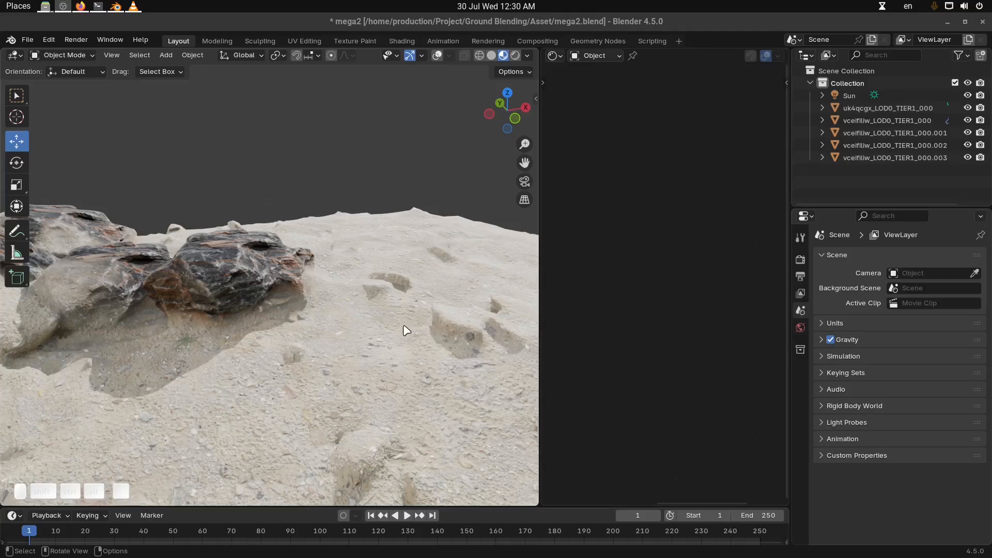
Duplicate the front rock and move the copy away from the cluster onto the open sand
{"action": "left_click", "coordinate": [278, 287]}
{"action": "middle_click_drag", "start_coordinate": [347, 291], "coordinate": [270, 285], "text": "shift"}
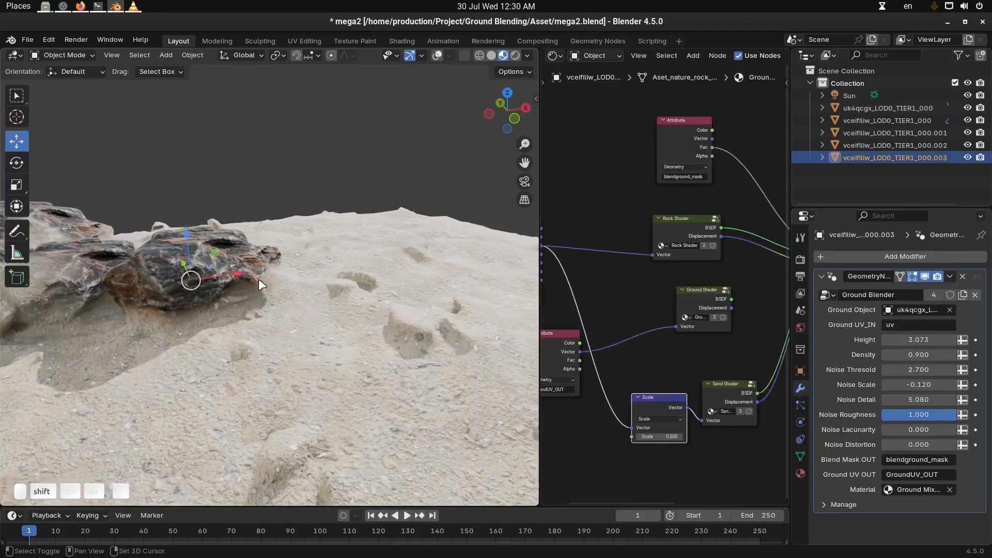
{"action": "key", "text": "shift+d"}
{"action": "key", "text": "Escape"}
{"action": "left_click_drag", "start_coordinate": [238, 272], "coordinate": [397, 273]}
{"action": "left_click_drag", "start_coordinate": [349, 244], "coordinate": [418, 283]}
{"action": "middle_click_drag", "start_coordinate": [406, 317], "coordinate": [282, 309], "text": "shift"}
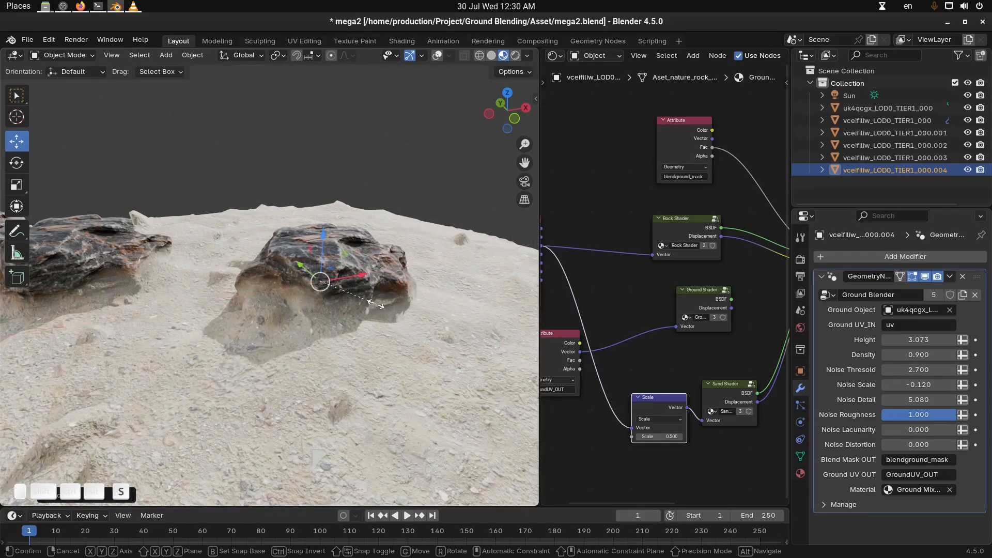
Scale up the duplicated rock on the open sand and widen the shader editor beside the viewport
{"action": "key", "text": "s"}
{"action": "left_click", "coordinate": [431, 327]}
{"action": "key", "text": "alt+a"}
{"action": "middle_click_drag", "start_coordinate": [431, 327], "coordinate": [393, 323]}
{"action": "left_click", "coordinate": [401, 313]}
{"action": "left_click_drag", "start_coordinate": [541, 219], "coordinate": [443, 219]}
Clear the Material input of the rock copy's Ground Blender modifier and unlink Ground Mix material from its material slot
{"action": "left_click", "coordinate": [951, 488]}
{"action": "middle_click_drag", "start_coordinate": [740, 339], "coordinate": [698, 362]}
{"action": "middle_click_drag", "start_coordinate": [730, 55], "coordinate": [605, 56]}
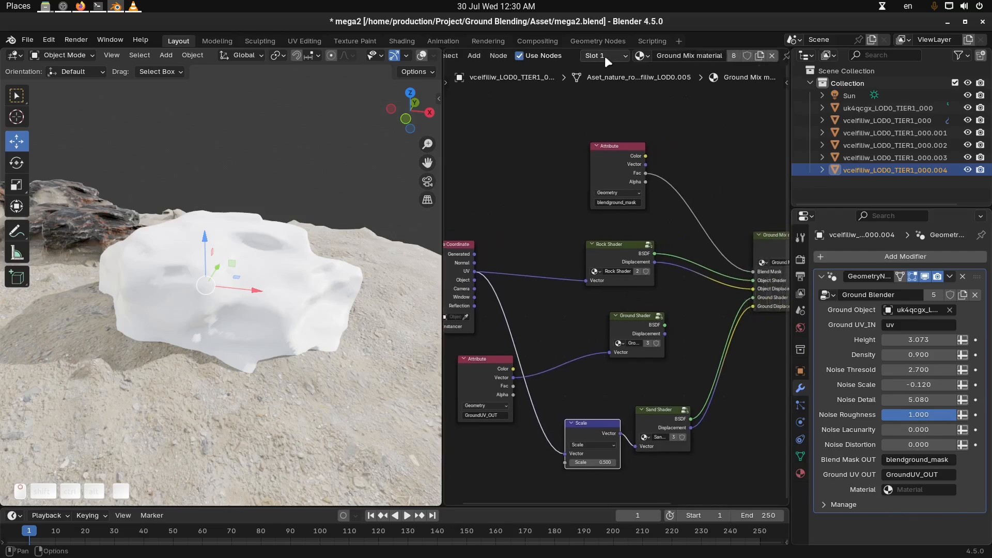
{"action": "left_click", "coordinate": [767, 55]}
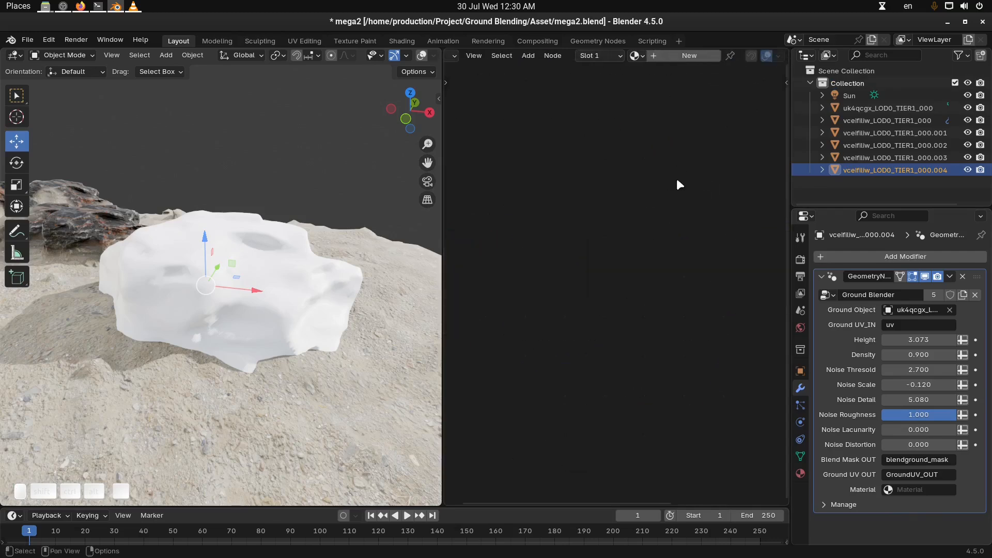
Create a new material for the rock copy and name it Rock_lime
{"action": "left_click", "coordinate": [688, 55]}
{"action": "scroll", "coordinate": [608, 249], "scroll_direction": "up", "scroll_amount": 2}
{"action": "middle_click_drag", "start_coordinate": [619, 226], "coordinate": [631, 224]}
{"action": "double_click", "coordinate": [747, 53]}
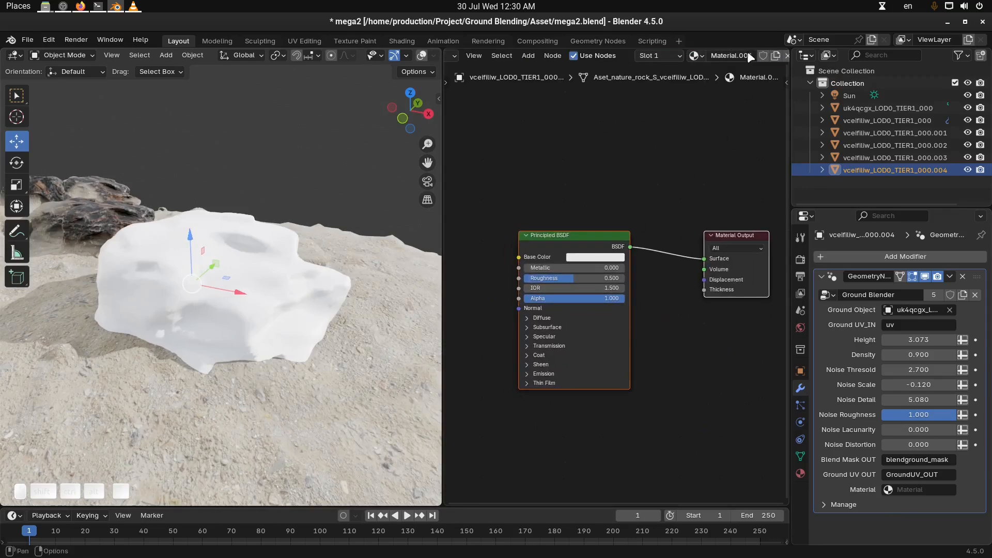
{"action": "type", "text": "Rock_"}
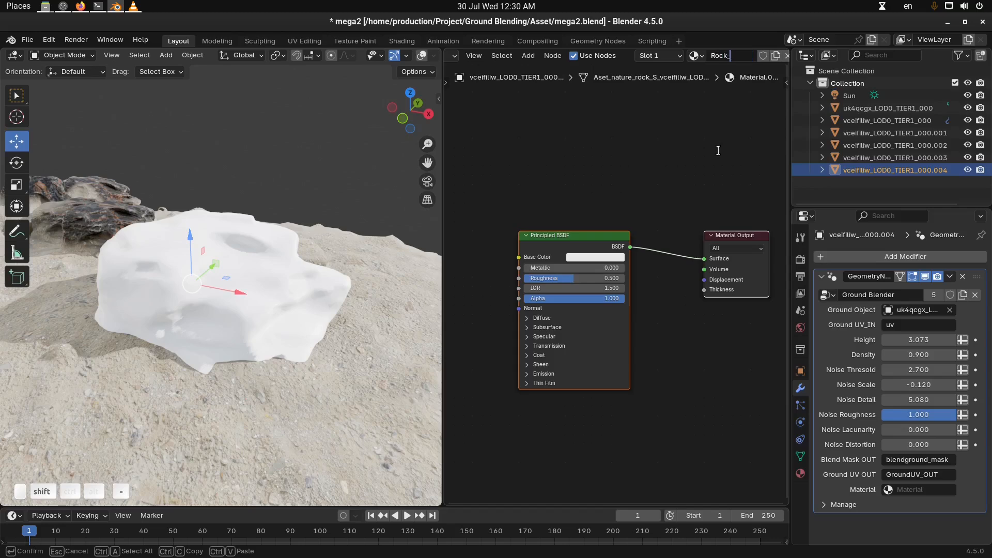
{"action": "key", "text": "Return"}
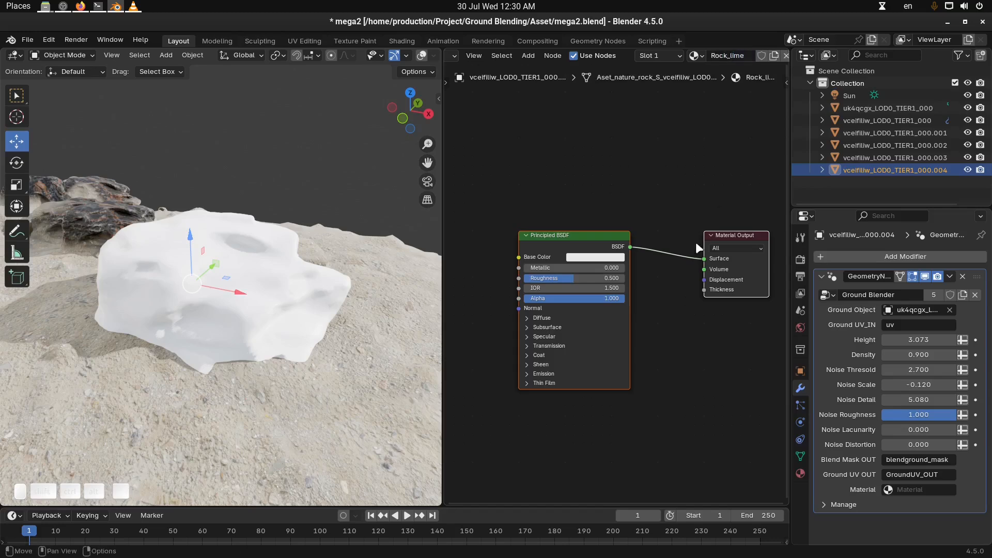
Start the Principled Texture Setup on the Principled BSDF node and open the textures folder inside lichen_rock_2k
{"action": "middle_click_drag", "start_coordinate": [602, 215], "coordinate": [668, 187]}
{"action": "scroll", "coordinate": [668, 187], "scroll_direction": "up", "scroll_amount": 1}
{"action": "left_click", "coordinate": [666, 188]}
{"action": "left_click", "coordinate": [635, 210]}
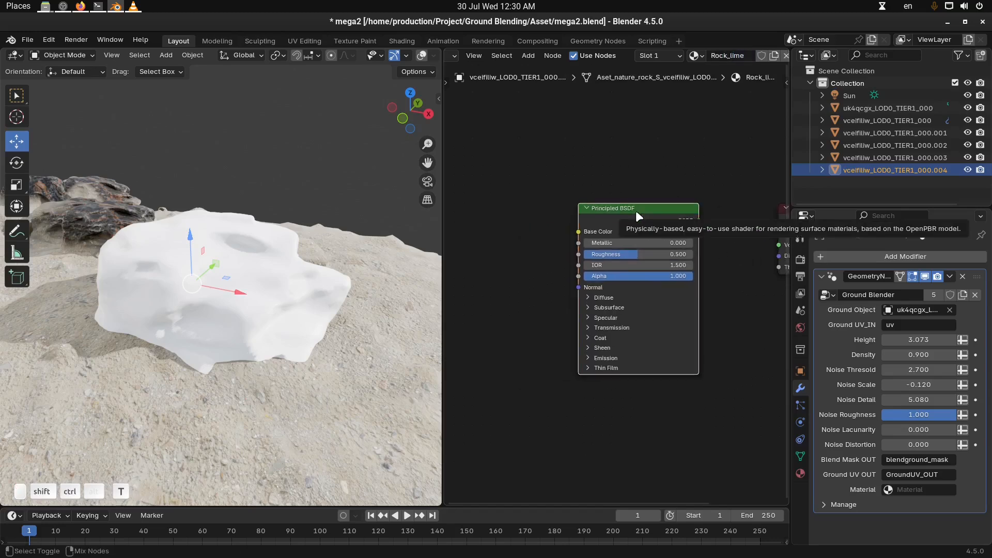
{"action": "key", "text": "ctrl+shift+t"}
{"action": "left_click", "coordinate": [370, 152]}
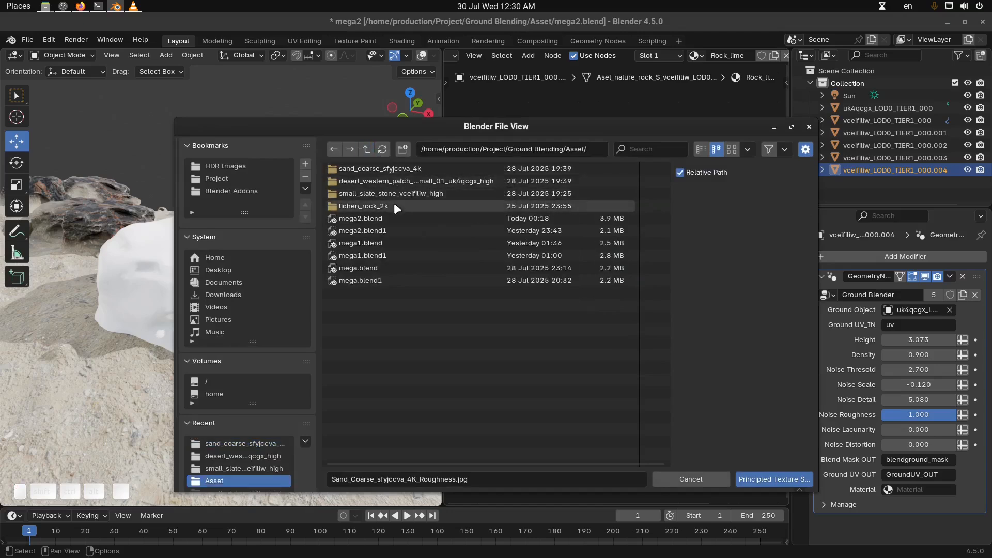
{"action": "double_click", "coordinate": [393, 205]}
{"action": "double_click", "coordinate": [375, 173]}
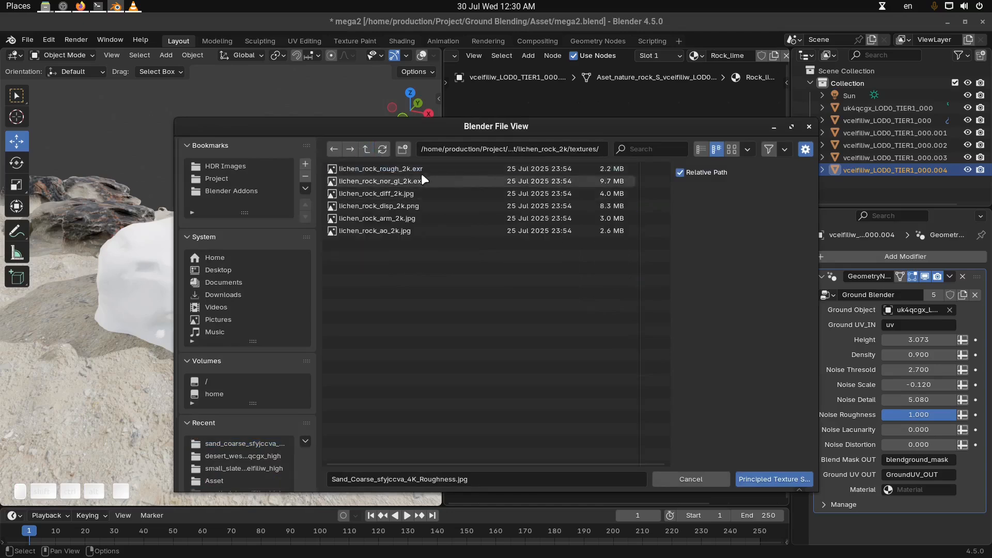
Load the lichen_rock rough, nor_gl, diff, disp and ao 2k textures into the Rock_lime material
{"action": "left_click", "coordinate": [406, 169]}
{"action": "left_click", "coordinate": [418, 180], "text": "ctrl"}
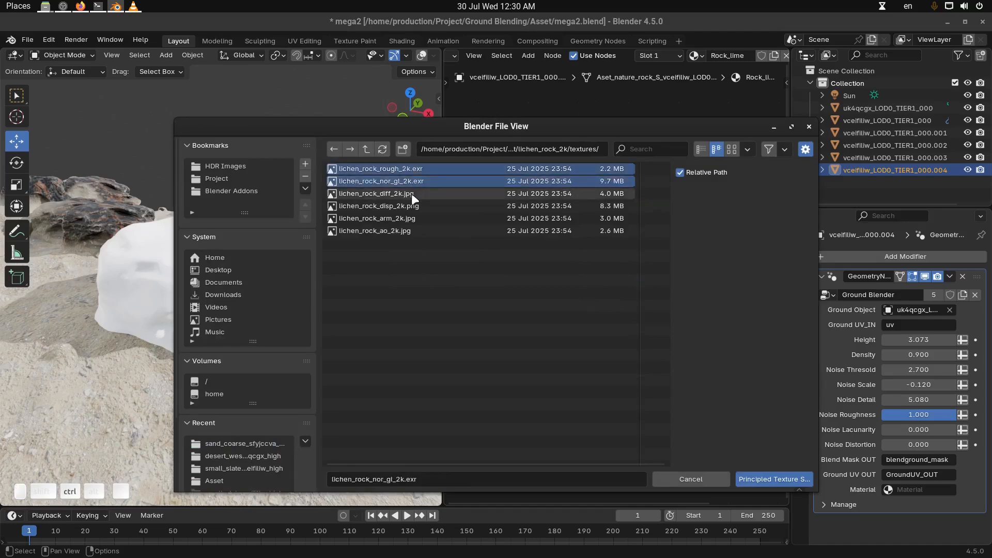
{"action": "left_click", "coordinate": [414, 193], "text": "ctrl"}
{"action": "left_click", "coordinate": [416, 206], "text": "ctrl"}
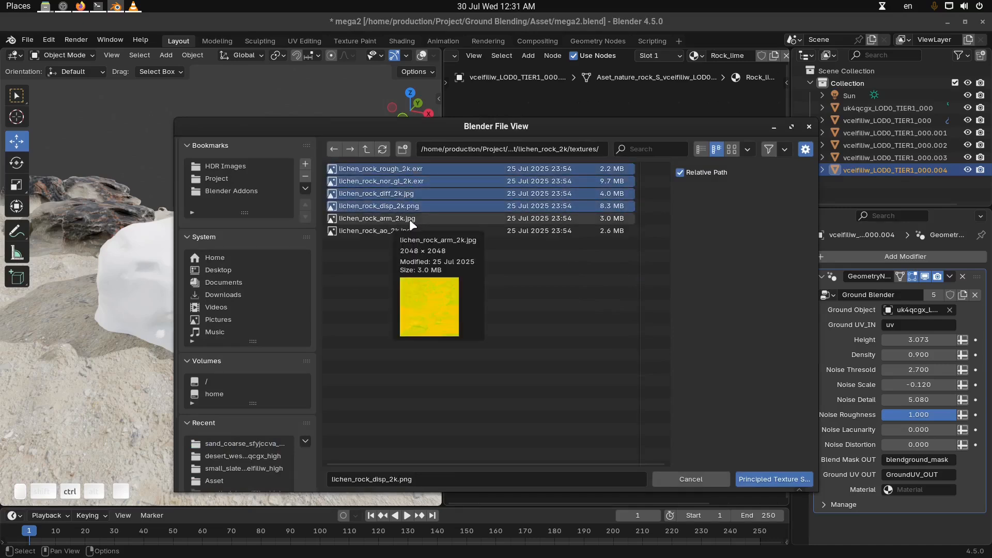
{"action": "left_click", "coordinate": [400, 231], "text": "ctrl"}
{"action": "left_click", "coordinate": [790, 478]}
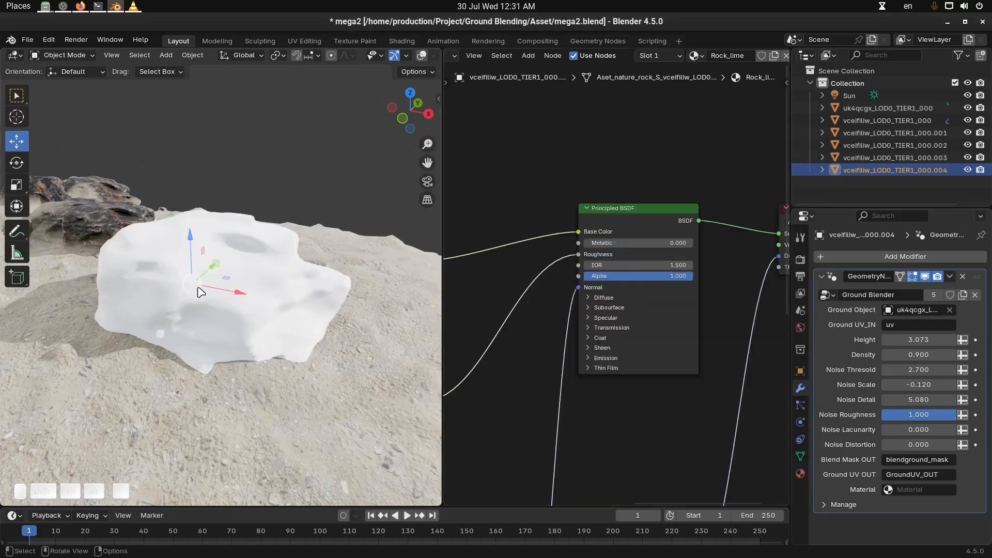
Turn off the Ground Blender modifier's viewport display and examine the lichen texture on the rock and its node setup
{"action": "middle_click_drag", "start_coordinate": [631, 386], "coordinate": [651, 361]}
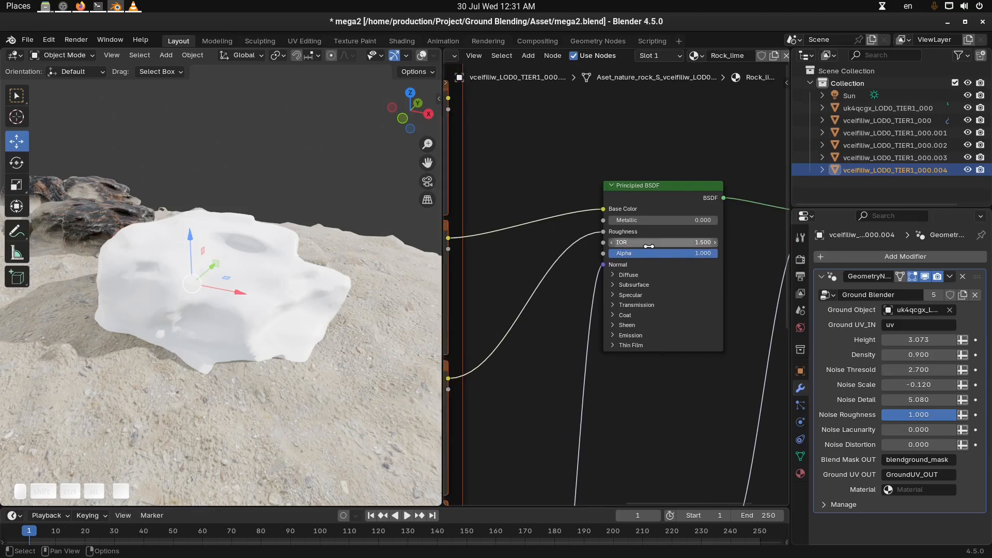
{"action": "left_click", "coordinate": [801, 473]}
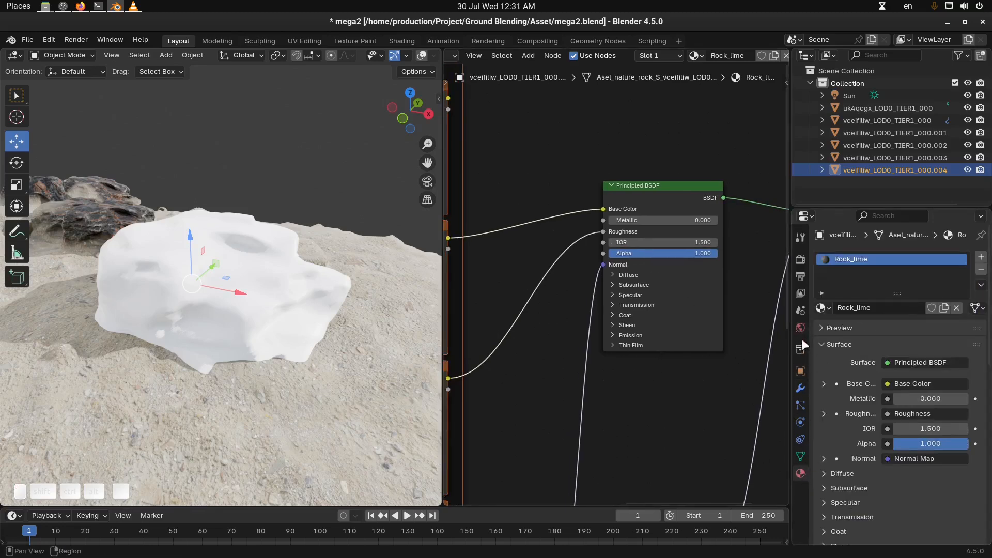
{"action": "left_click", "coordinate": [801, 388]}
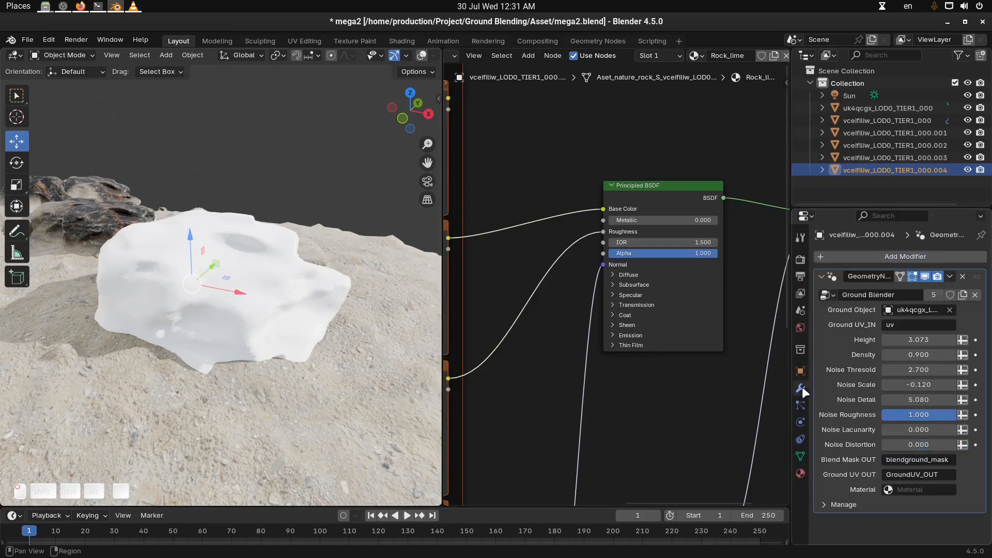
{"action": "left_click", "coordinate": [926, 277]}
{"action": "middle_click_drag", "start_coordinate": [253, 247], "coordinate": [310, 264]}
{"action": "key", "text": "alt+a"}
{"action": "middle_click_drag", "start_coordinate": [195, 291], "coordinate": [224, 282]}
{"action": "middle_click_drag", "start_coordinate": [473, 325], "coordinate": [627, 301]}
{"action": "scroll", "coordinate": [598, 312], "scroll_direction": "down", "scroll_amount": 2}
{"action": "middle_click_drag", "start_coordinate": [457, 310], "coordinate": [579, 300]}
{"action": "scroll", "coordinate": [588, 299], "scroll_direction": "up", "scroll_amount": 2}
{"action": "left_click_drag", "start_coordinate": [545, 303], "coordinate": [613, 321]}
{"action": "left_click_drag", "start_coordinate": [312, 290], "coordinate": [320, 263], "text": "alt"}
{"action": "left_click", "coordinate": [222, 281]}
Group the Rock_lime mapping, texture, displacement and Principled BSDF nodes into one node group, leaving Texture Coordinate and Material Output outside
{"action": "scroll", "coordinate": [576, 303], "scroll_direction": "down", "scroll_amount": 7}
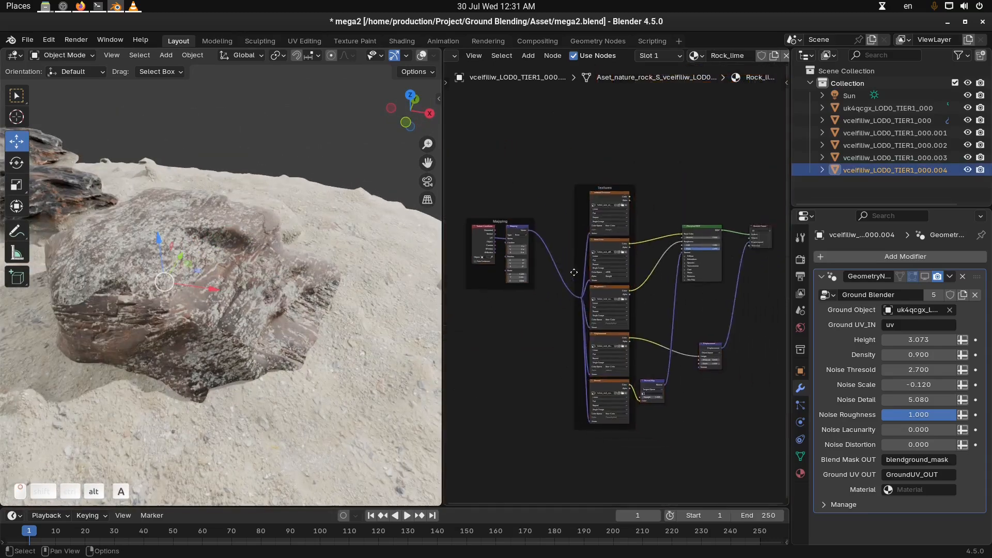
{"action": "key", "text": "ctrl+space"}
{"action": "left_click_drag", "start_coordinate": [364, 151], "coordinate": [579, 486]}
{"action": "key", "text": "ctrl+g"}
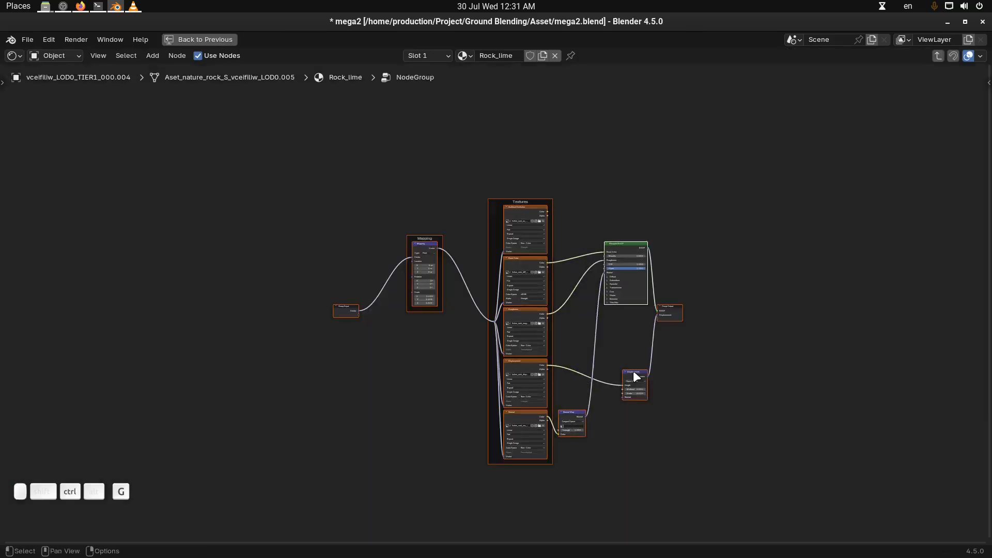
{"action": "scroll", "coordinate": [633, 370], "scroll_direction": "up", "scroll_amount": 2}
{"action": "key", "text": "Tab"}
{"action": "scroll", "coordinate": [512, 320], "scroll_direction": "up", "scroll_amount": 3}
{"action": "key", "text": "Home"}
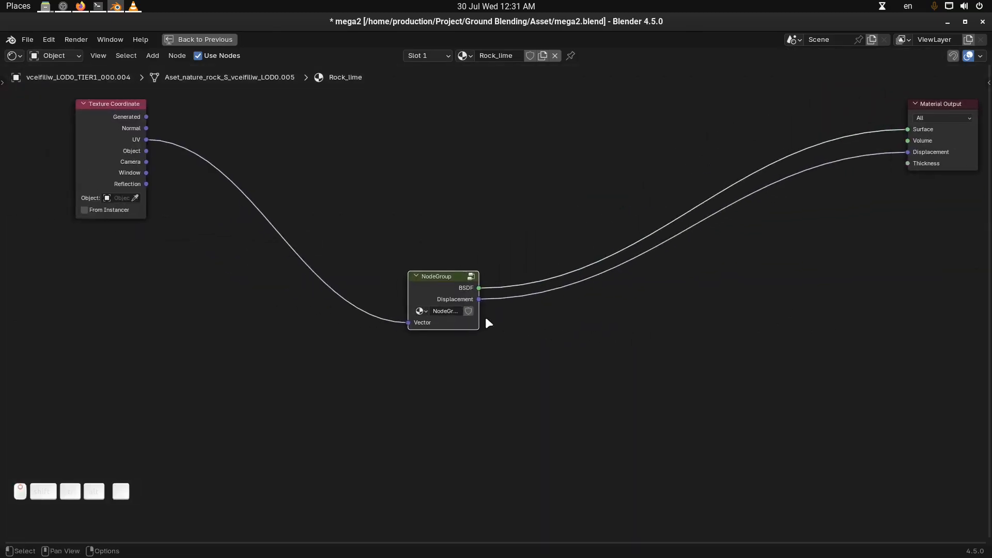
Rename the new node group as Rock Lime Shader
{"action": "double_click", "coordinate": [455, 311]}
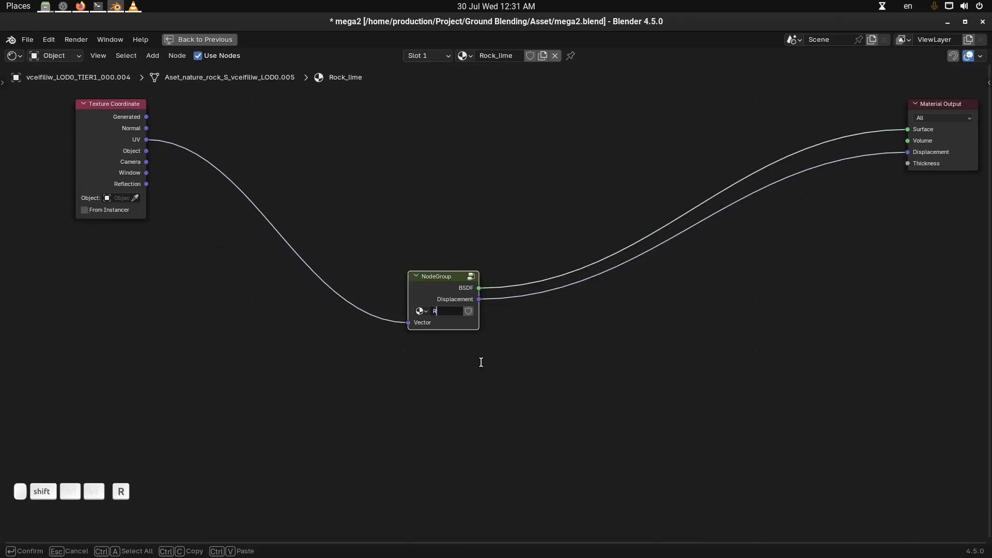
{"action": "type", "text": "Rock L"}
{"action": "type", "text": "ime Shader"}
{"action": "key", "text": "Return"}
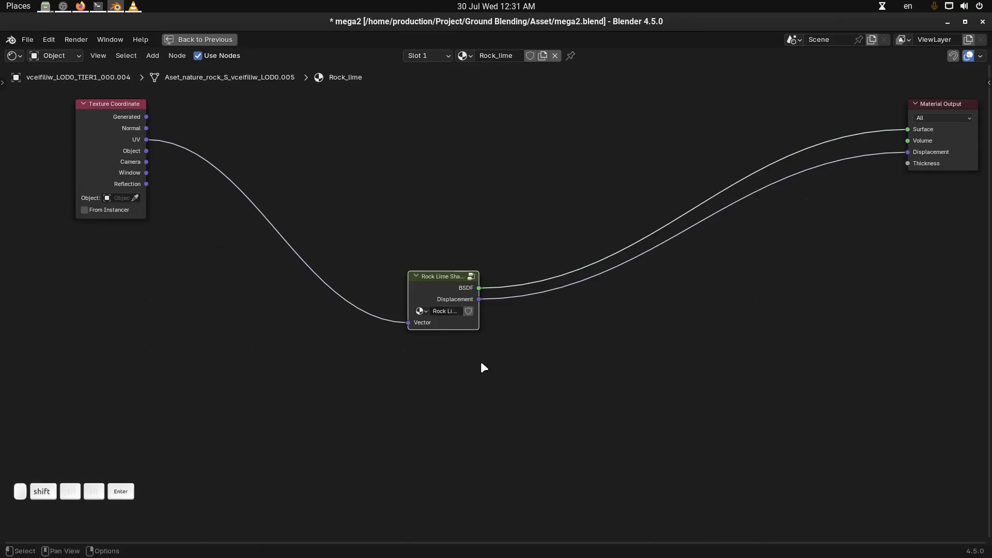
Turn the Ground Blender modifier's viewport display back on and widen the properties area
{"action": "key", "text": "ctrl+space"}
{"action": "middle_click_drag", "start_coordinate": [294, 341], "coordinate": [290, 290]}
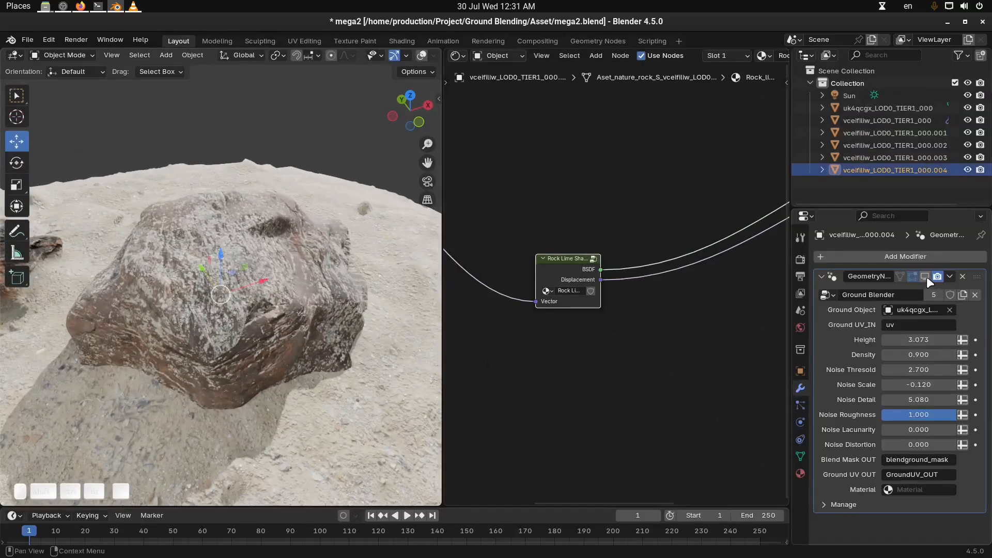
{"action": "left_click", "coordinate": [925, 277]}
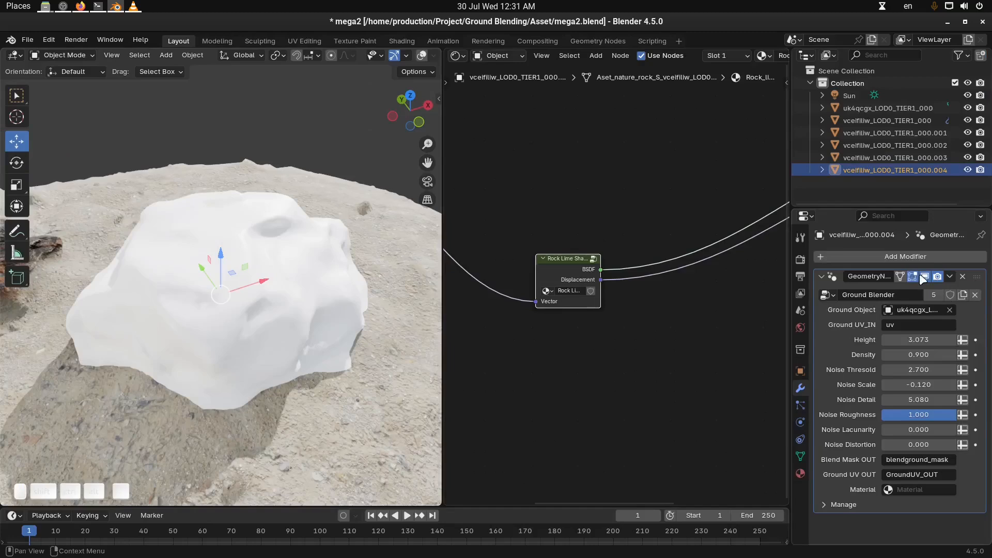
{"action": "left_click_drag", "start_coordinate": [787, 351], "coordinate": [772, 351]}
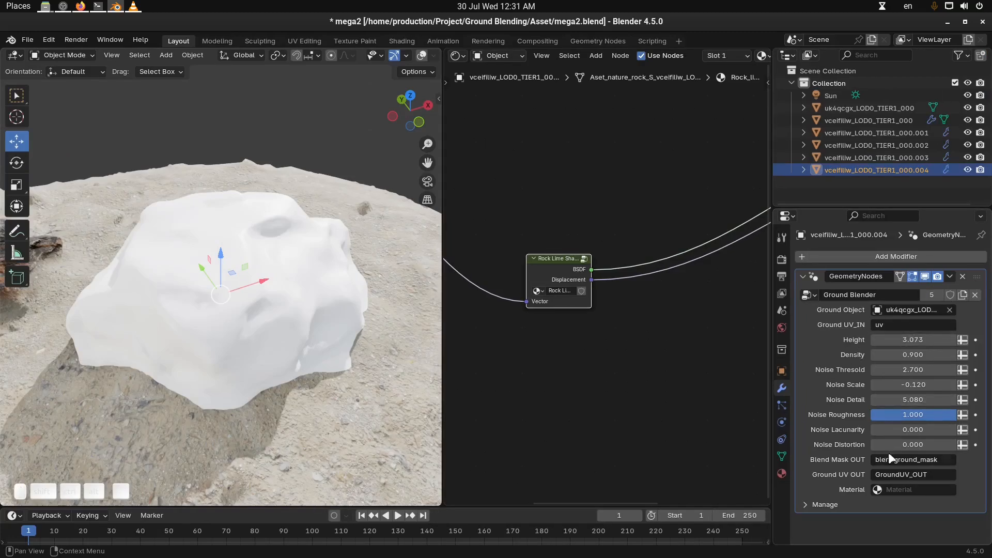
Switch the rock copy's material slot from Rock_lime to Ground Mix material
{"action": "left_click", "coordinate": [905, 490]}
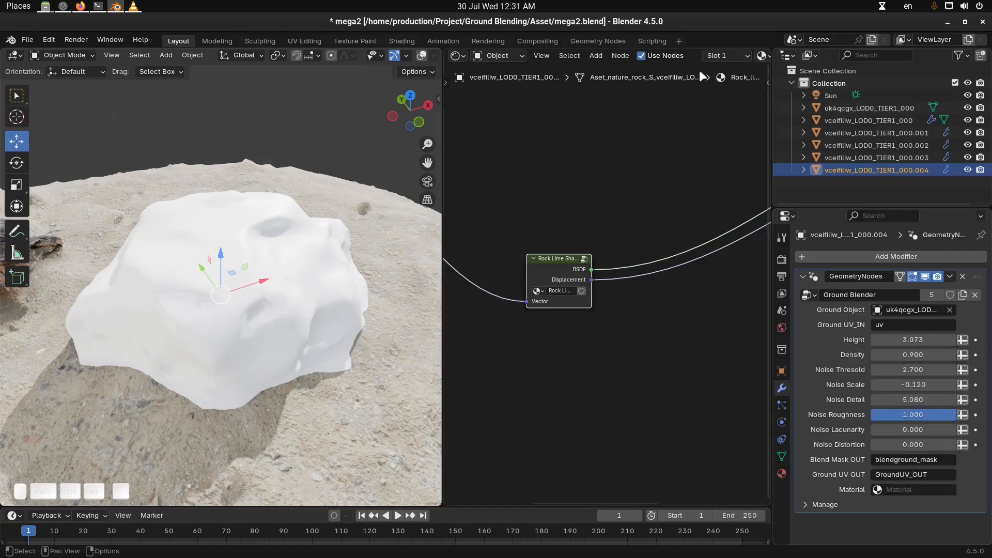
{"action": "scroll", "coordinate": [556, 54], "scroll_direction": "down", "scroll_amount": 5}
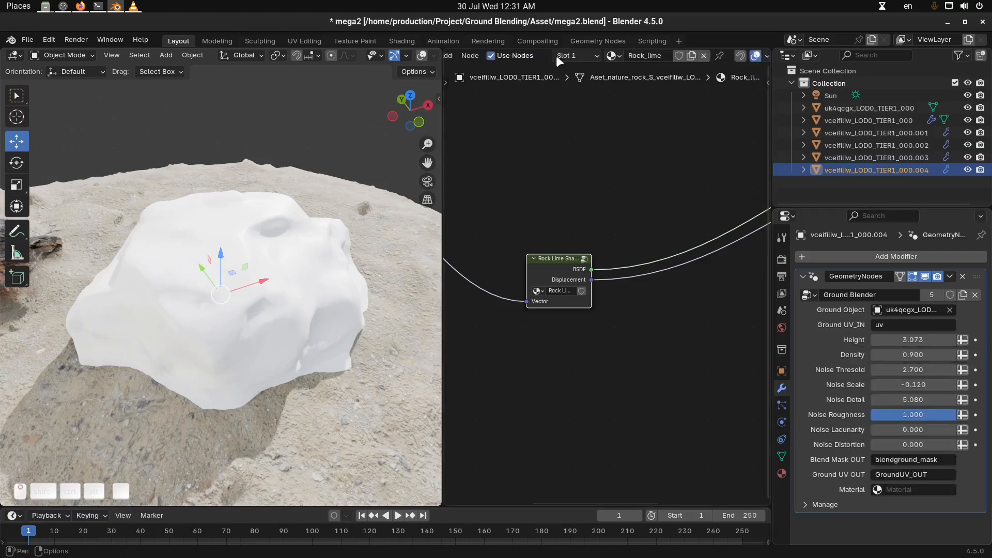
{"action": "left_click", "coordinate": [614, 55]}
{"action": "left_click", "coordinate": [695, 92]}
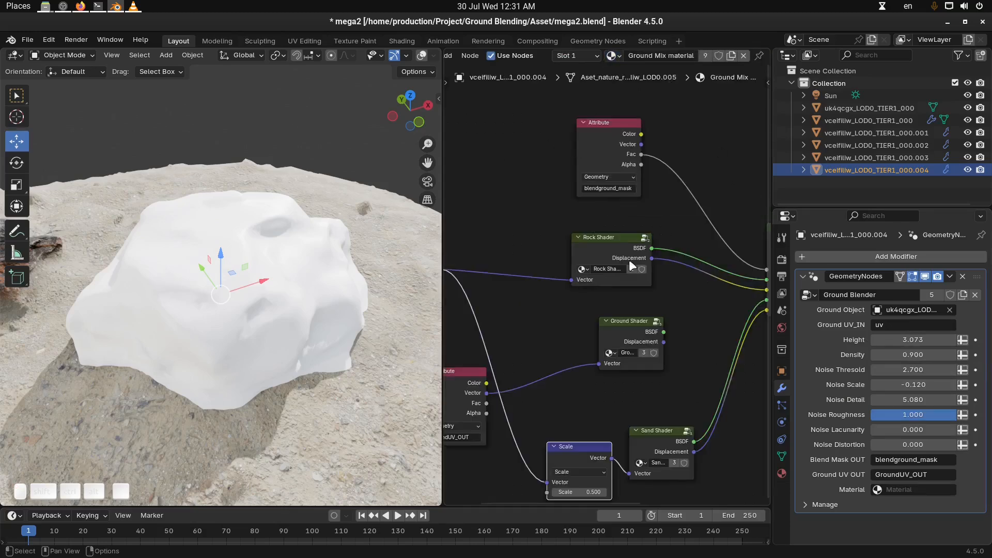
Make a single-user copy of Ground Mix material and rename it Ground Mix material_03
{"action": "key", "text": "alt+a"}
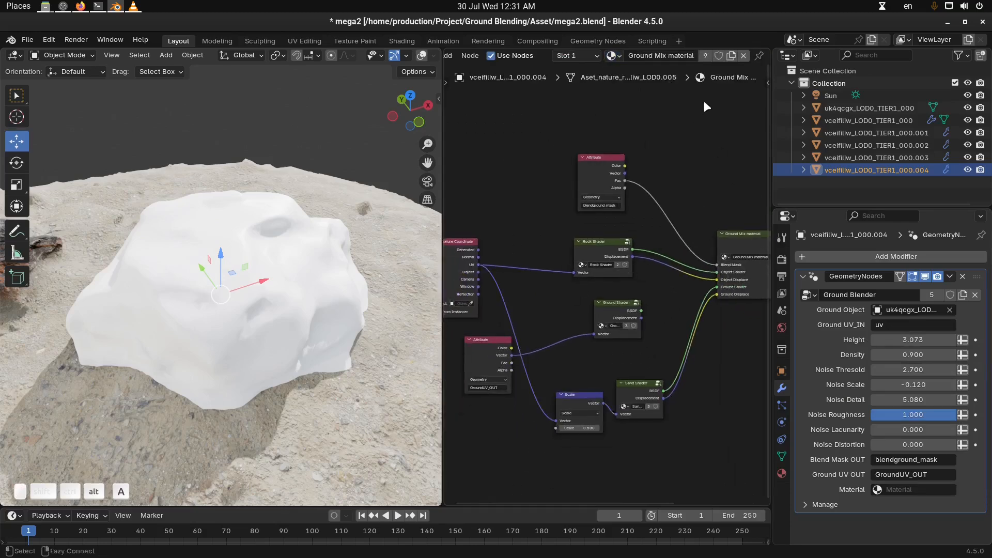
{"action": "left_click", "coordinate": [705, 55]}
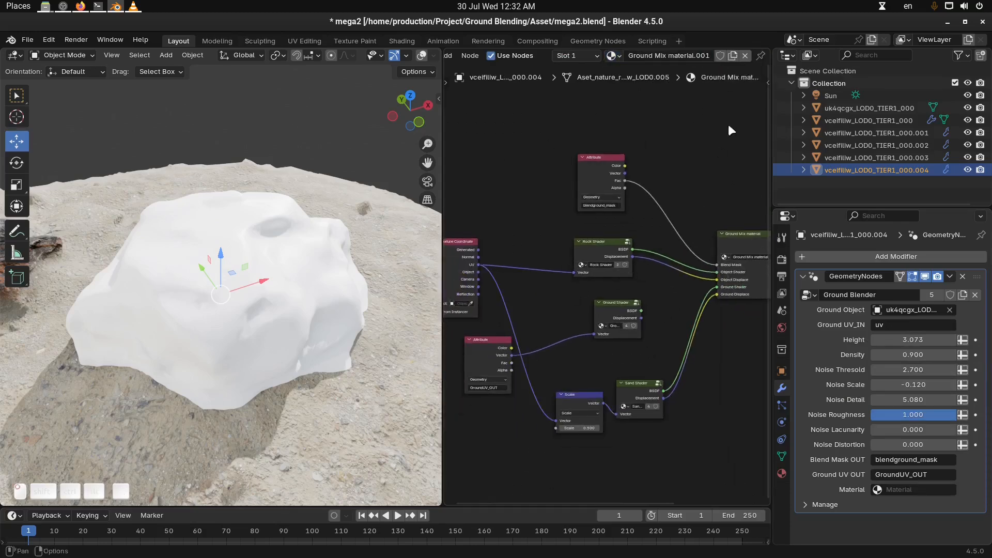
{"action": "double_click", "coordinate": [698, 55]}
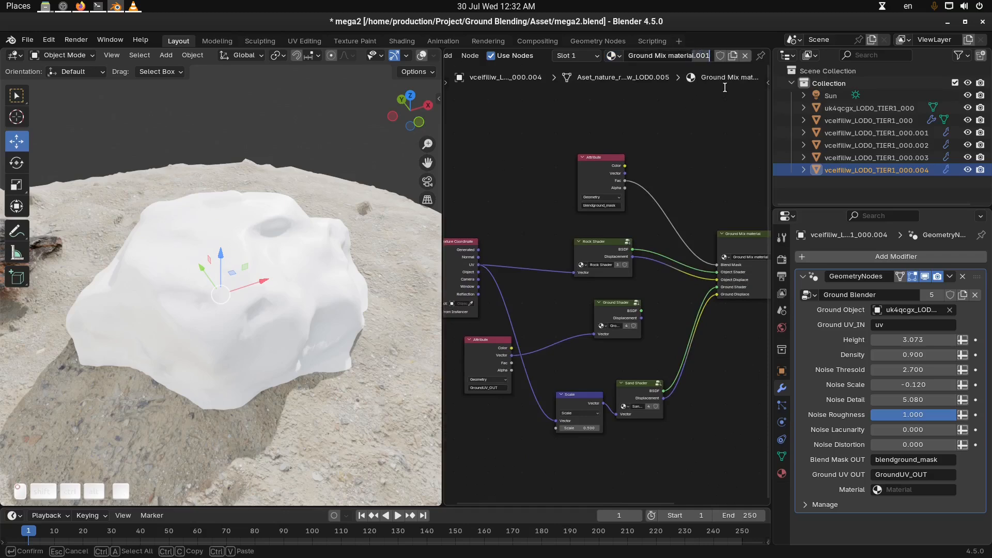
{"action": "type", "text": "l"}
{"action": "key", "text": "Return"}
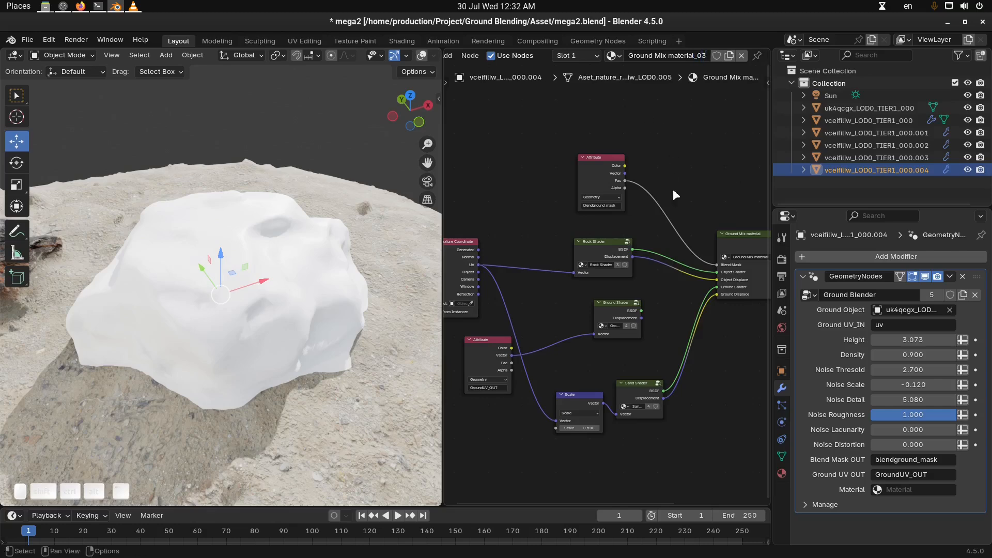
Set the Ground Blender modifier's Material input to Ground Mix material_03
{"action": "scroll", "coordinate": [723, 243], "scroll_direction": "down", "scroll_amount": 1}
{"action": "left_click", "coordinate": [912, 490]}
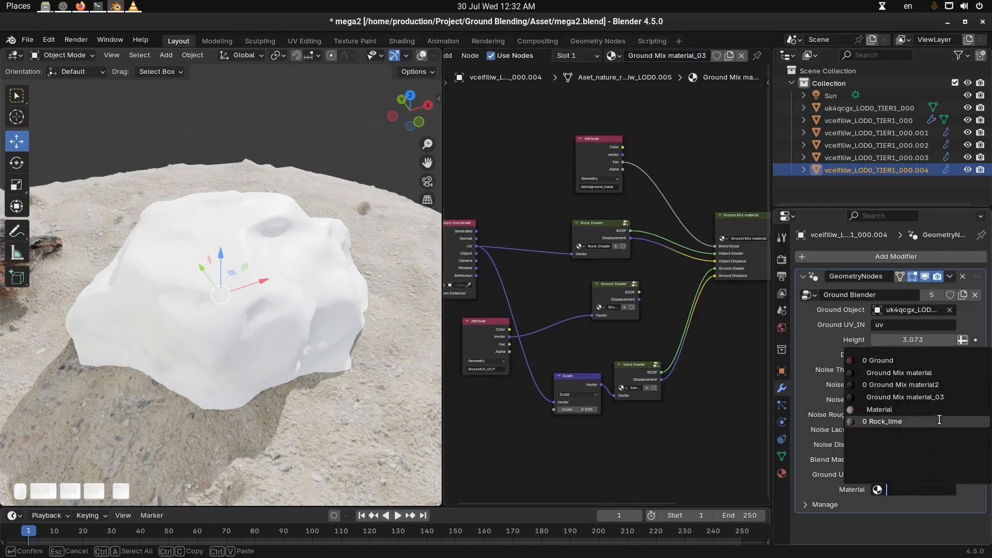
{"action": "left_click", "coordinate": [905, 396]}
{"action": "middle_click_drag", "start_coordinate": [308, 314], "coordinate": [298, 314]}
Replace the Rock Shader group node in Ground Mix material_03 with a Rock Lime Shader group node placed above Ground Shader
{"action": "key", "text": "ctrl+space"}
{"action": "scroll", "coordinate": [532, 312], "scroll_direction": "up", "scroll_amount": 3}
{"action": "middle_click_drag", "start_coordinate": [531, 311], "coordinate": [542, 320]}
{"action": "left_click_drag", "start_coordinate": [494, 231], "coordinate": [497, 228]}
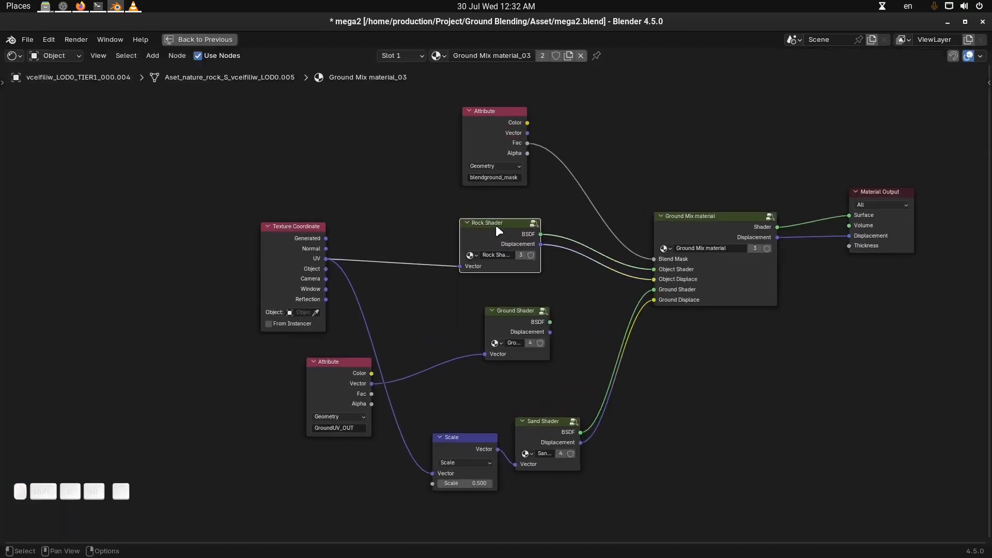
{"action": "key", "text": "x"}
{"action": "key", "text": "shift+a"}
{"action": "mouse_move", "coordinate": [481, 229]}
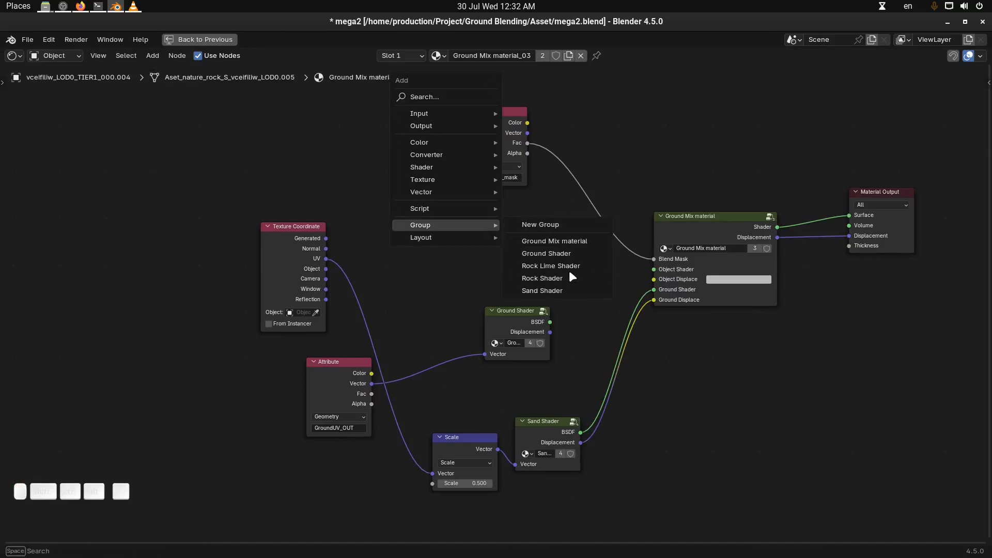
{"action": "left_click", "coordinate": [568, 266]}
{"action": "left_click", "coordinate": [489, 222]}
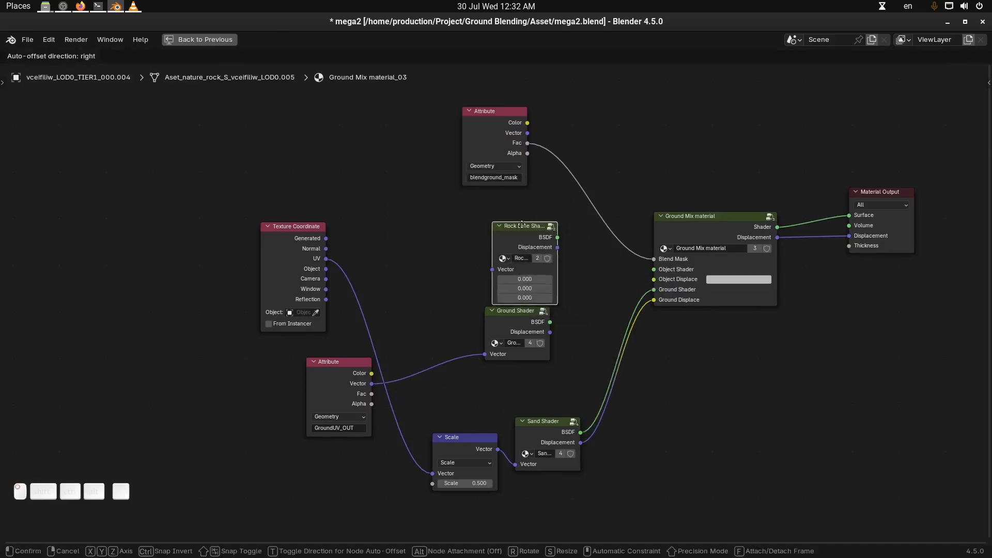
{"action": "left_click_drag", "start_coordinate": [522, 233], "coordinate": [518, 210]}
Connect UV to Rock Lime Shader's Vector, and its BSDF and Displacement to Object Shader and Object Displace of the mix group
{"action": "left_click_drag", "start_coordinate": [326, 259], "coordinate": [491, 249]}
{"action": "left_click_drag", "start_coordinate": [553, 216], "coordinate": [654, 270]}
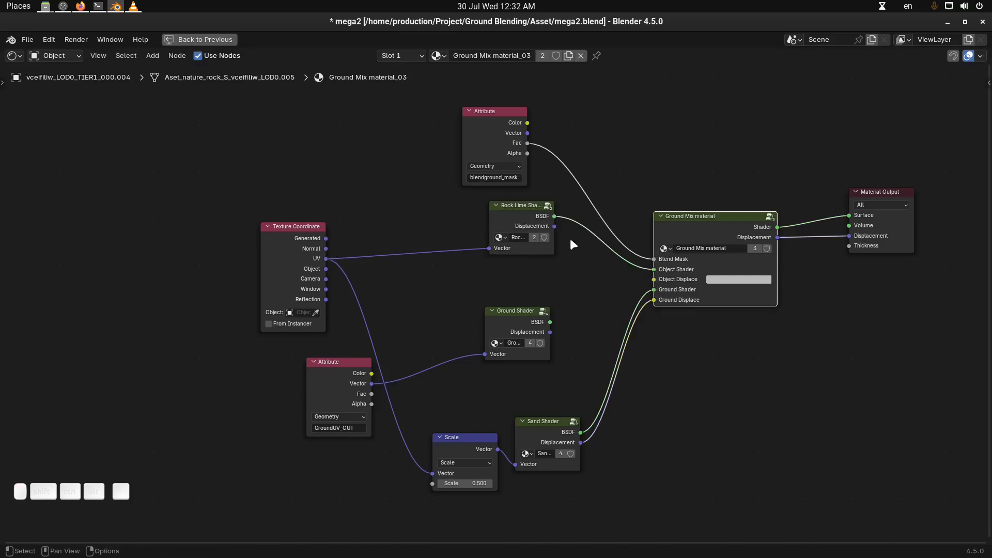
{"action": "left_click_drag", "start_coordinate": [554, 226], "coordinate": [653, 279]}
{"action": "key", "text": "ctrl+space"}
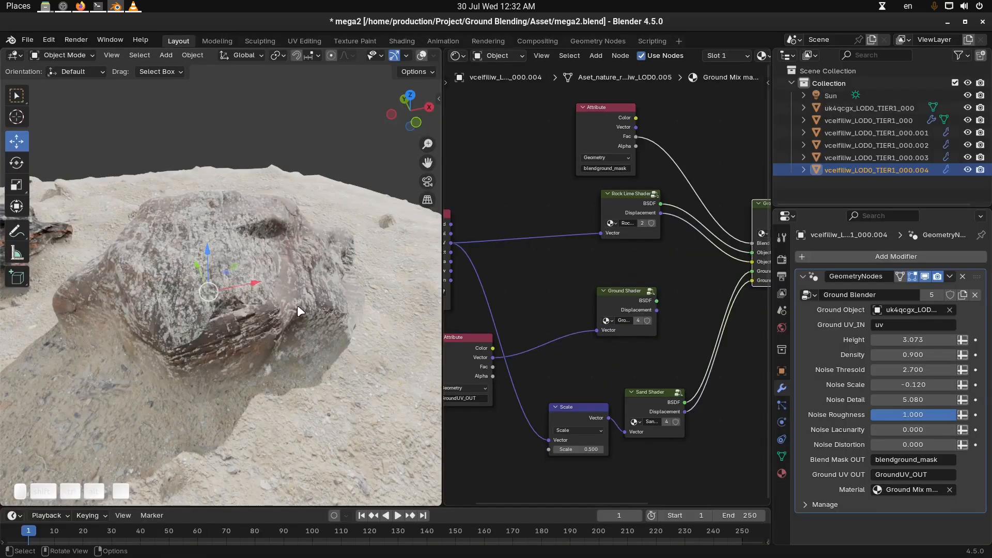
Examine how the lichen rock and neighbouring rocks blend into the sand ground from several sides
{"action": "middle_click_drag", "start_coordinate": [299, 303], "coordinate": [349, 302]}
{"action": "key", "text": "alt+a"}
{"action": "middle_click_drag", "start_coordinate": [309, 339], "coordinate": [214, 343]}
{"action": "scroll", "coordinate": [325, 324], "scroll_direction": "down", "scroll_amount": 3}
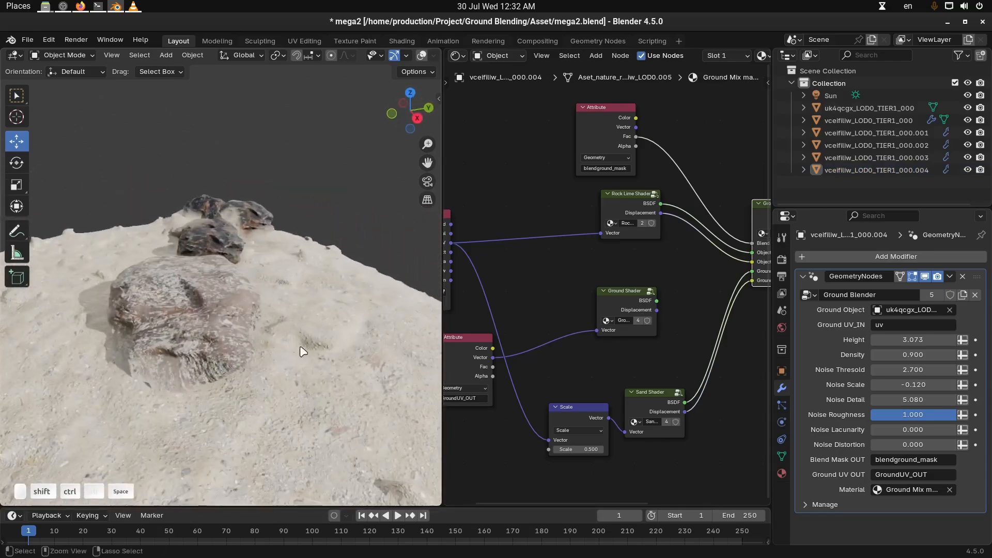
{"action": "key", "text": "ctrl+space"}
{"action": "middle_click_drag", "start_coordinate": [281, 345], "coordinate": [454, 297]}
{"action": "scroll", "coordinate": [532, 348], "scroll_direction": "down", "scroll_amount": 2}
{"action": "key", "text": "ctrl+space"}
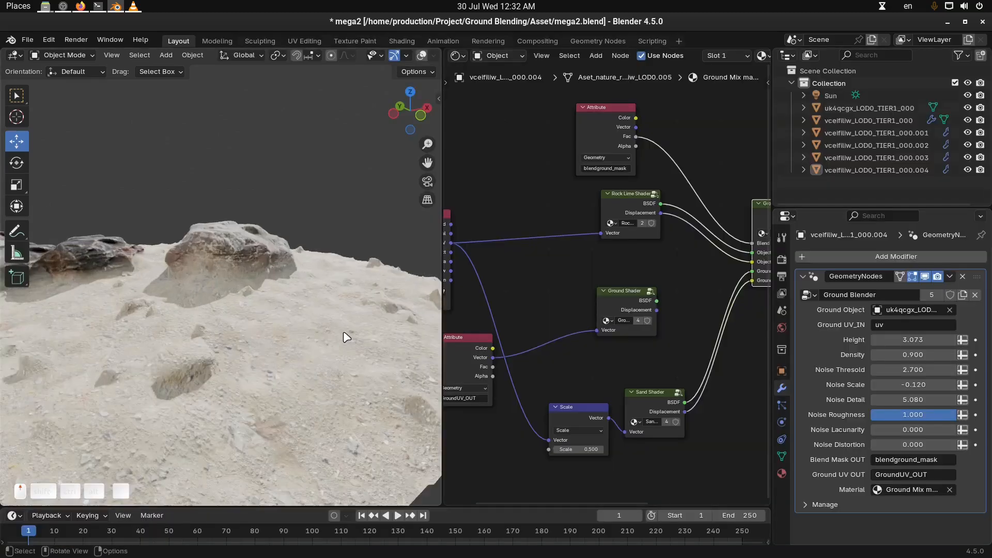
Switch the group node in the ground object's material from Sand Shader to Ground Shader
{"action": "left_click", "coordinate": [409, 358]}
{"action": "scroll", "coordinate": [635, 358], "scroll_direction": "up", "scroll_amount": 1}
{"action": "middle_click_drag", "start_coordinate": [648, 350], "coordinate": [609, 341]}
{"action": "scroll", "coordinate": [609, 341], "scroll_direction": "up", "scroll_amount": 1}
{"action": "left_click_drag", "start_coordinate": [642, 279], "coordinate": [644, 271]}
{"action": "left_click", "coordinate": [612, 293]}
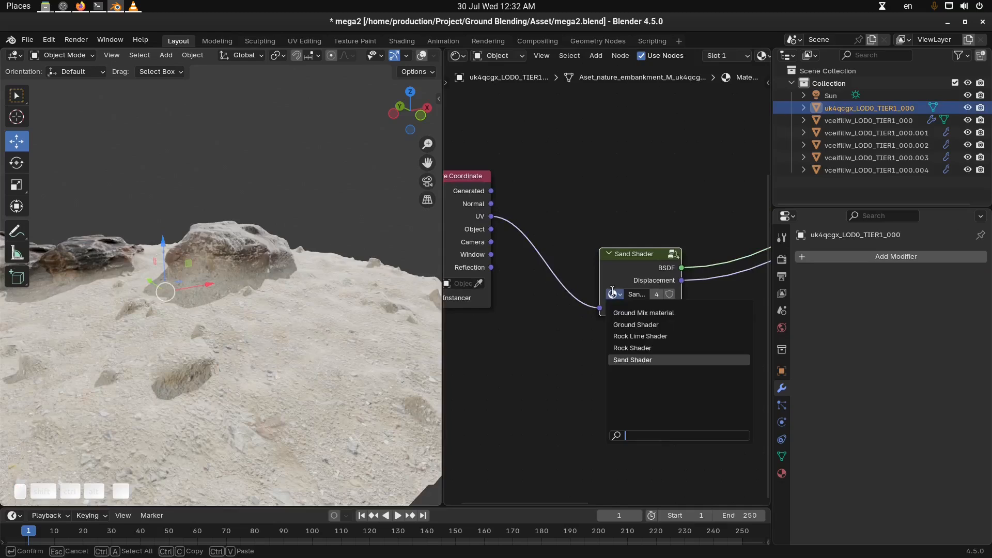
{"action": "left_click", "coordinate": [669, 325]}
{"action": "middle_click_drag", "start_coordinate": [368, 326], "coordinate": [353, 342]}
In the lichen rock's mix material, connect Ground Shader's BSDF and Displacement to the mix group's ground shader and ground displacement inputs, replacing Sand Shader
{"action": "left_click", "coordinate": [250, 282]}
{"action": "middle_click_drag", "start_coordinate": [658, 400], "coordinate": [617, 310]}
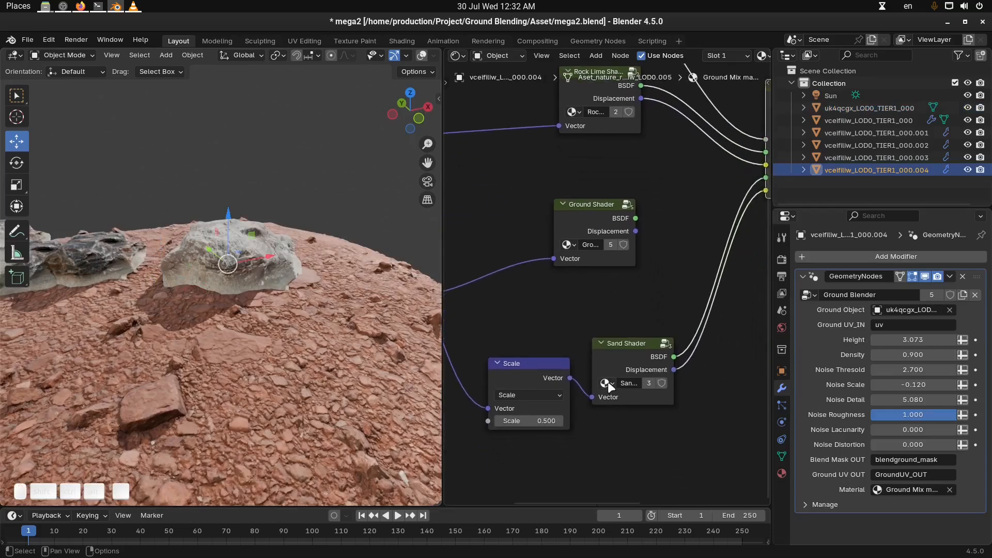
{"action": "left_click", "coordinate": [605, 383]}
{"action": "middle_click_drag", "start_coordinate": [606, 302], "coordinate": [587, 324]}
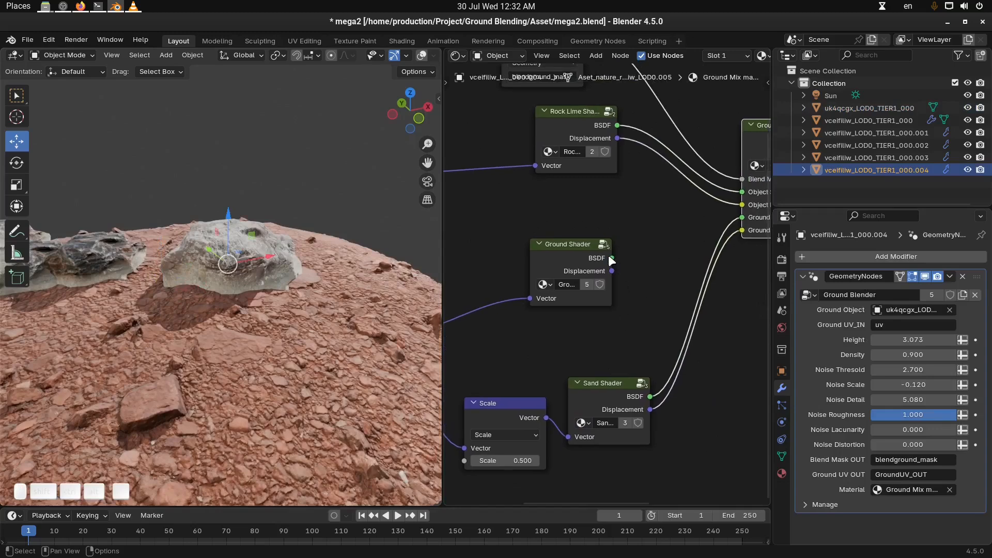
{"action": "left_click_drag", "start_coordinate": [612, 258], "coordinate": [742, 217]}
{"action": "left_click_drag", "start_coordinate": [613, 271], "coordinate": [742, 230]}
{"action": "key", "text": "Escape"}
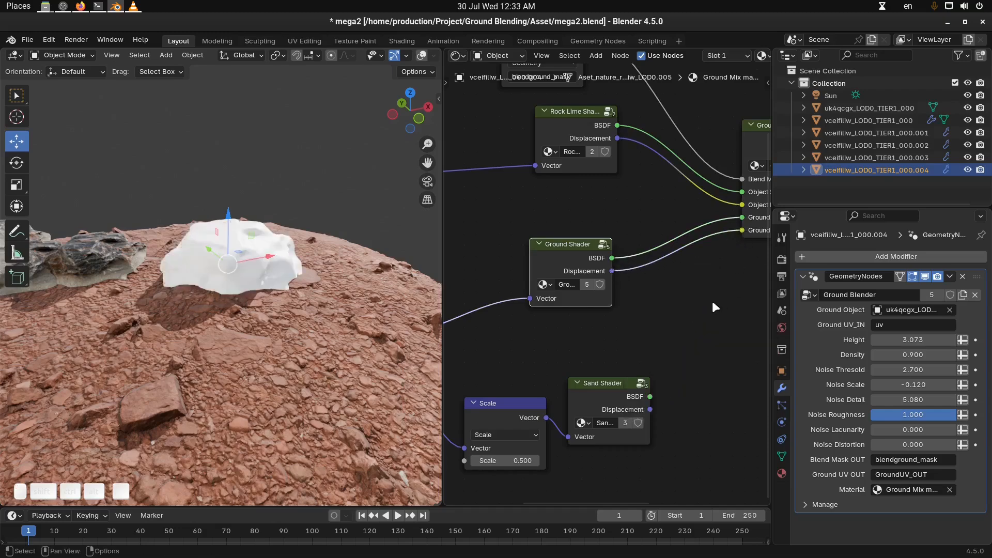
{"action": "middle_click_drag", "start_coordinate": [330, 285], "coordinate": [291, 303]}
{"action": "middle_click_drag", "start_coordinate": [310, 302], "coordinate": [278, 316], "text": "shift"}
{"action": "key", "text": "alt+a"}
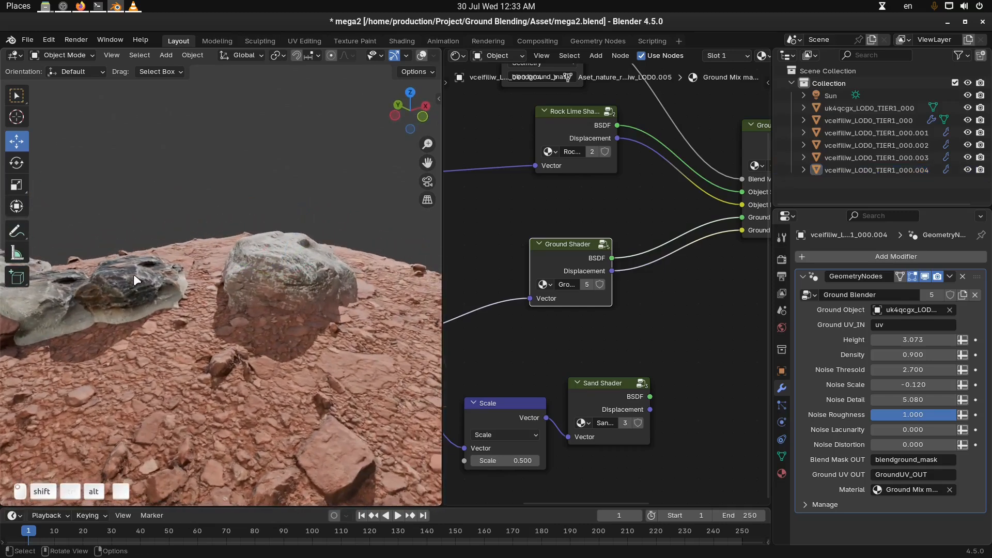
In the neighbouring dark rock's material, connect Ground Shader's BSDF and Displacement to the mix group's ground inputs instead of Sand Shader
{"action": "left_click", "coordinate": [133, 273]}
{"action": "middle_click_drag", "start_coordinate": [707, 337], "coordinate": [635, 274]}
{"action": "left_click_drag", "start_coordinate": [609, 252], "coordinate": [755, 216]}
{"action": "left_click", "coordinate": [666, 251]}
{"action": "left_click_drag", "start_coordinate": [603, 251], "coordinate": [605, 248]}
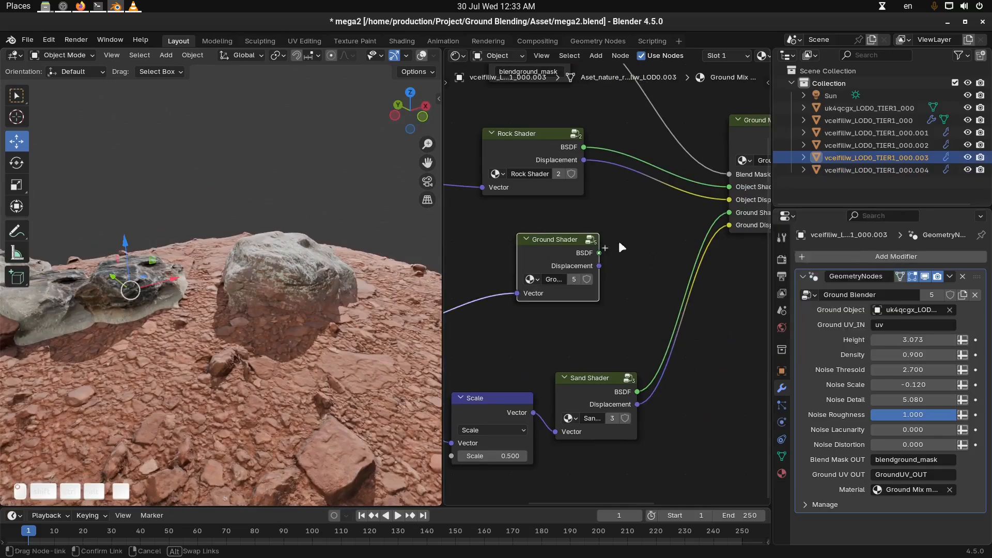
{"action": "left_click_drag", "start_coordinate": [725, 215], "coordinate": [726, 215]}
{"action": "left_click_drag", "start_coordinate": [599, 266], "coordinate": [727, 222]}
{"action": "key", "text": "ctrl+space"}
{"action": "middle_click_drag", "start_coordinate": [440, 355], "coordinate": [594, 338]}
{"action": "key", "text": "ctrl+space"}
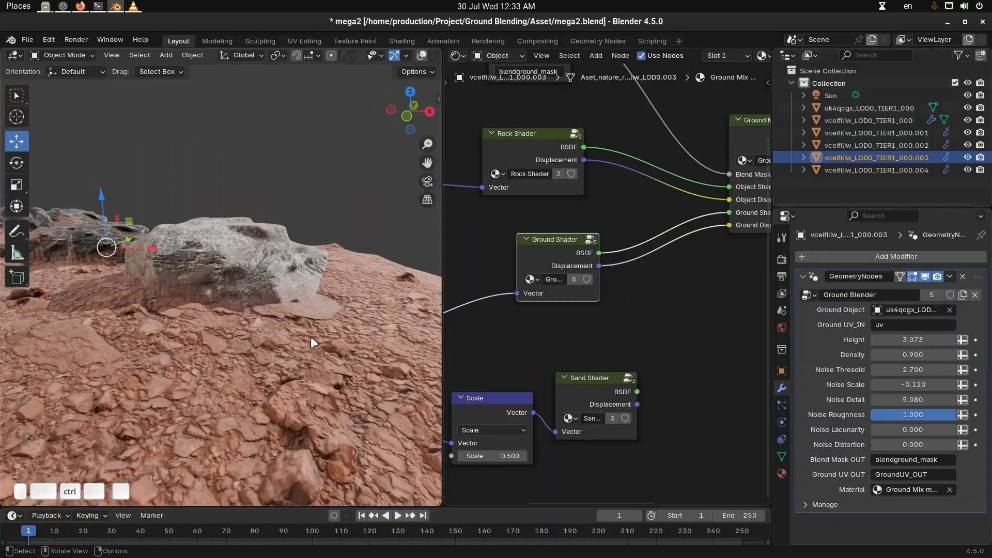
Lower the lichen rock slightly along the Z axis into the red ground
{"action": "scroll", "coordinate": [310, 331], "scroll_direction": "up", "scroll_amount": 3}
{"action": "left_click", "coordinate": [297, 271]}
{"action": "key", "text": "g"}
{"action": "key", "text": "z"}
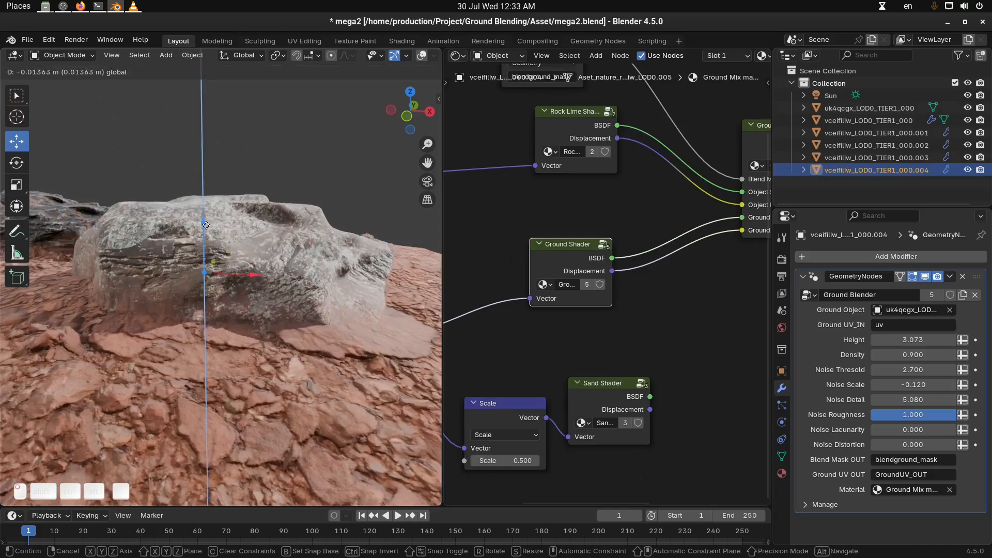
{"action": "left_click", "coordinate": [205, 224]}
Set the lichen rock's Ground Blender Density to 1.630 and sink the rock further into the ground
{"action": "left_click_drag", "start_coordinate": [901, 339], "coordinate": [954, 355]}
{"action": "key", "text": "Escape"}
{"action": "middle_click_drag", "start_coordinate": [177, 321], "coordinate": [313, 286]}
{"action": "left_click_drag", "start_coordinate": [178, 219], "coordinate": [181, 251]}
{"action": "middle_click_drag", "start_coordinate": [198, 315], "coordinate": [222, 357]}
{"action": "key", "text": "alt+a"}
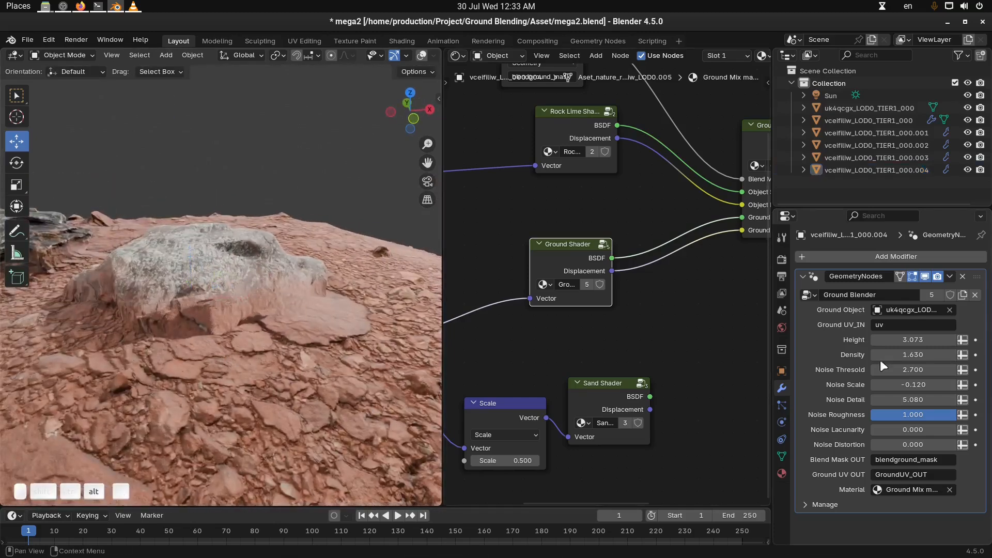
Set the lichen rock's Ground Blender Height to 4.863 and Density to 1.370
{"action": "mouse_move", "coordinate": [890, 341]}
{"action": "left_mouse_down"}
{"action": "mouse_move", "coordinate": [909, 341]}
{"action": "mouse_move", "coordinate": [891, 342]}
{"action": "mouse_move", "coordinate": [894, 356]}
{"action": "mouse_move", "coordinate": [863, 356]}
{"action": "mouse_move", "coordinate": [889, 356]}
{"action": "left_mouse_up"}
{"action": "middle_click_drag", "start_coordinate": [220, 345], "coordinate": [250, 334]}
{"action": "key", "text": "ctrl+space"}
{"action": "middle_click_drag", "start_coordinate": [526, 383], "coordinate": [532, 350]}
{"action": "key", "text": "ctrl+space"}
{"action": "middle_click_drag", "start_coordinate": [417, 268], "coordinate": [463, 289]}
{"action": "middle_click_drag", "start_coordinate": [337, 299], "coordinate": [328, 311]}
Select the lichen rock and replace the Shader Editor with the Geometry Node Editor showing its Ground Blender tree
{"action": "left_click", "coordinate": [358, 265]}
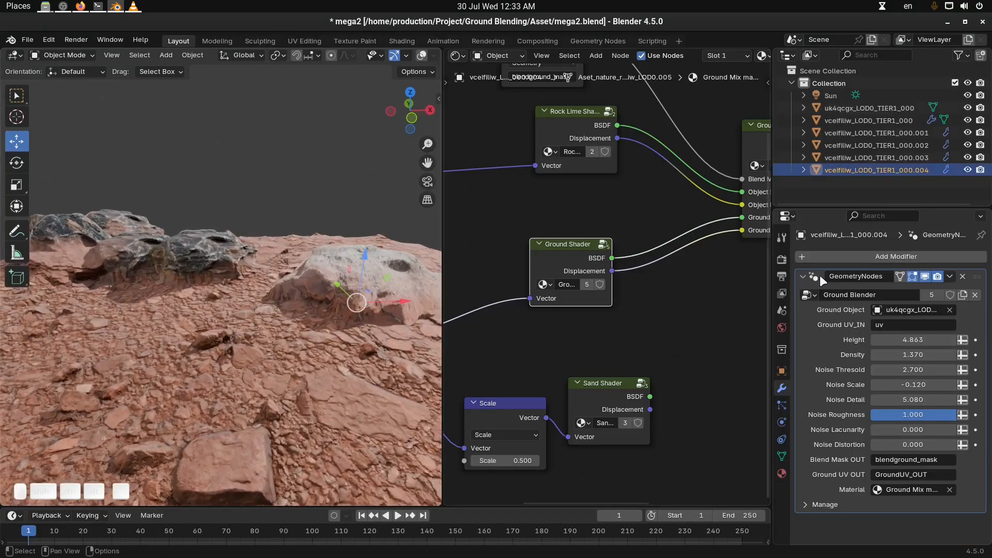
{"action": "left_click", "coordinate": [459, 54]}
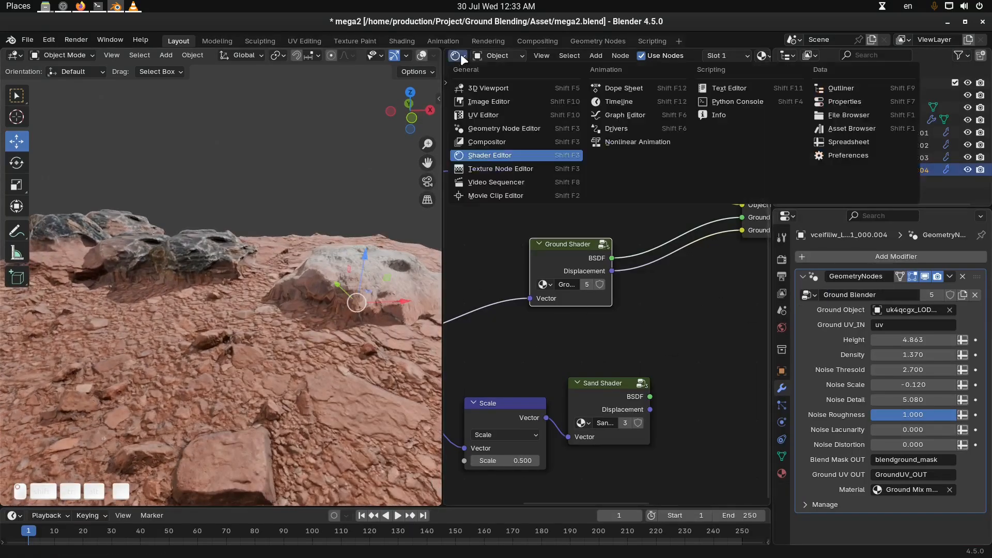
{"action": "left_click", "coordinate": [526, 126]}
{"action": "scroll", "coordinate": [605, 269], "scroll_direction": "down", "scroll_amount": 3}
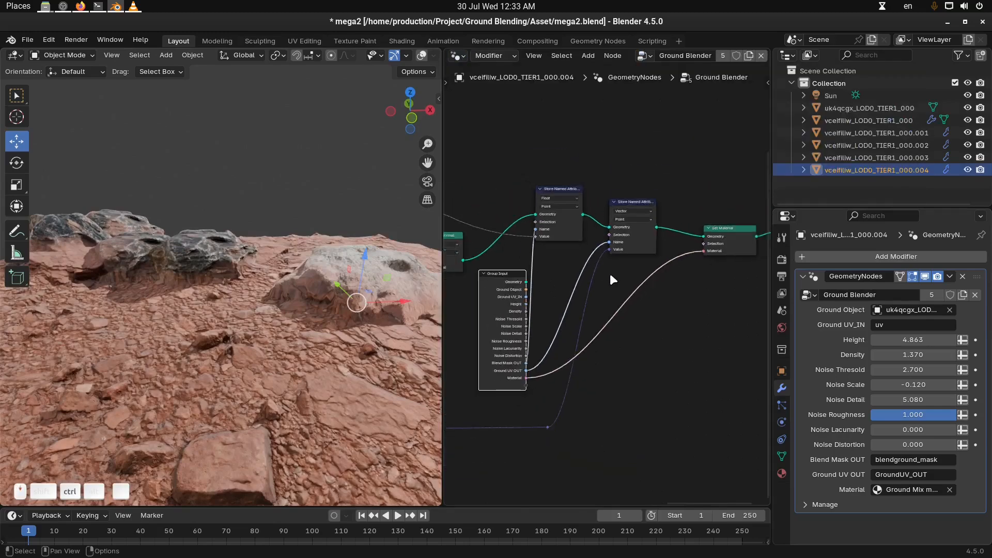
Examine the whole Ground Blender node network in a maximized editor, from the ground object input to the Set Material node
{"action": "key", "text": "ctrl+space"}
{"action": "scroll", "coordinate": [723, 310], "scroll_direction": "down", "scroll_amount": 2}
{"action": "scroll", "coordinate": [616, 326], "scroll_direction": "down", "scroll_amount": 4}
{"action": "middle_click_drag", "start_coordinate": [615, 326], "coordinate": [604, 363]}
{"action": "scroll", "coordinate": [605, 352], "scroll_direction": "up", "scroll_amount": 4}
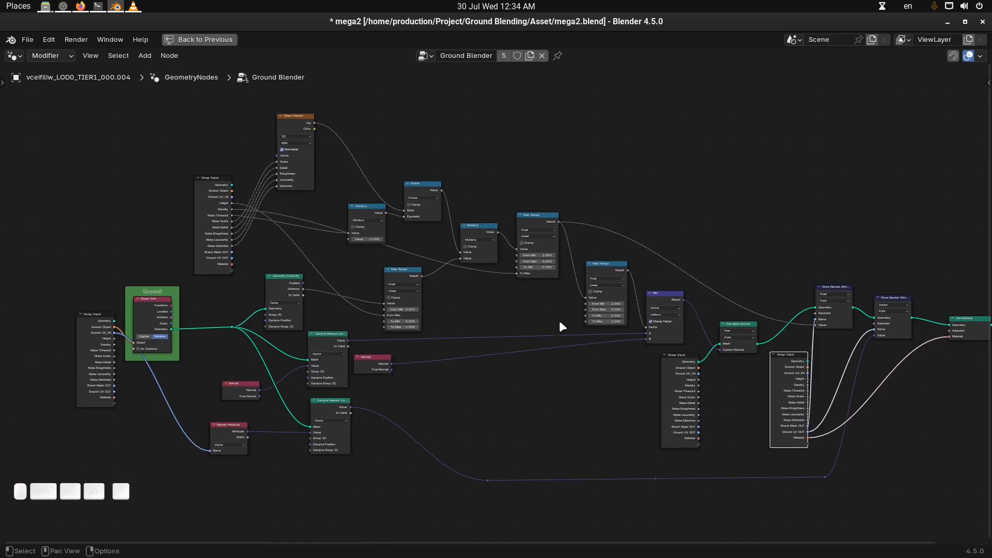
{"action": "scroll", "coordinate": [434, 351], "scroll_direction": "up", "scroll_amount": 2}
{"action": "middle_click_drag", "start_coordinate": [425, 358], "coordinate": [582, 328]}
{"action": "left_click_drag", "start_coordinate": [141, 307], "coordinate": [137, 323]}
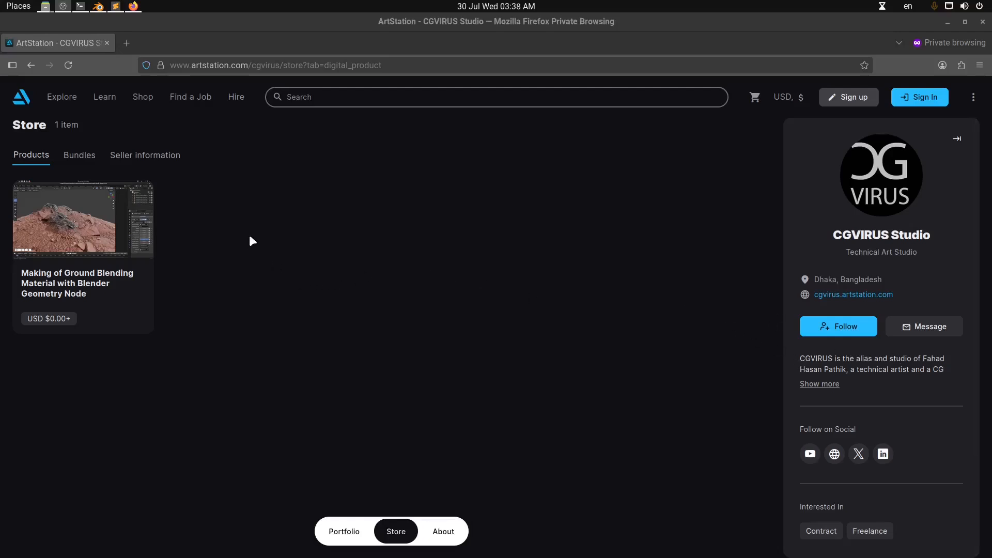
Open the Making of Ground Blending Material with Blender Geometry Node product in the ArtStation store and read its description and included files
{"action": "left_click", "coordinate": [334, 221]}
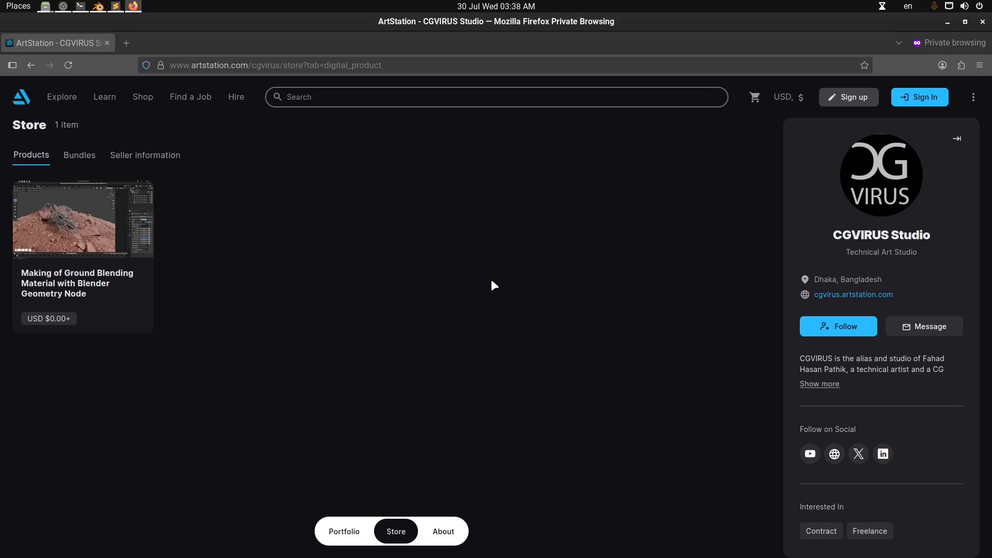
{"action": "left_click", "coordinate": [126, 282]}
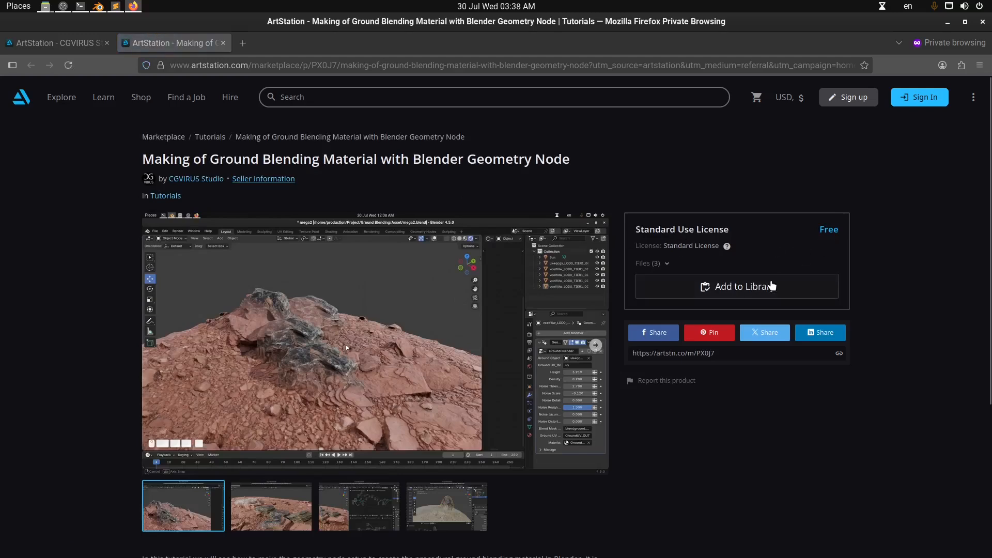
{"action": "scroll", "coordinate": [439, 282], "scroll_direction": "down", "scroll_amount": 4}
{"action": "scroll", "coordinate": [439, 281], "scroll_direction": "up", "scroll_amount": 3}
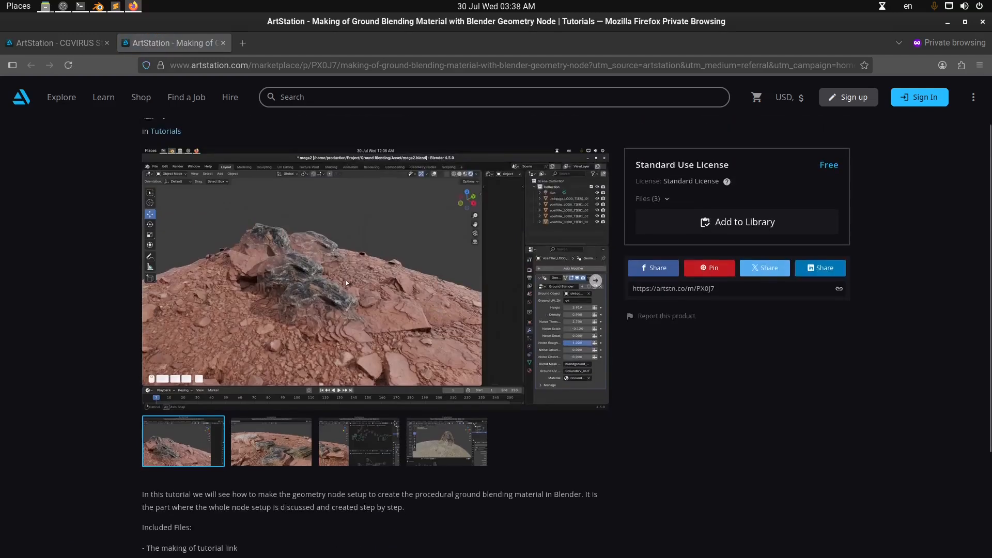
{"action": "scroll", "coordinate": [413, 298], "scroll_direction": "down", "scroll_amount": 3}
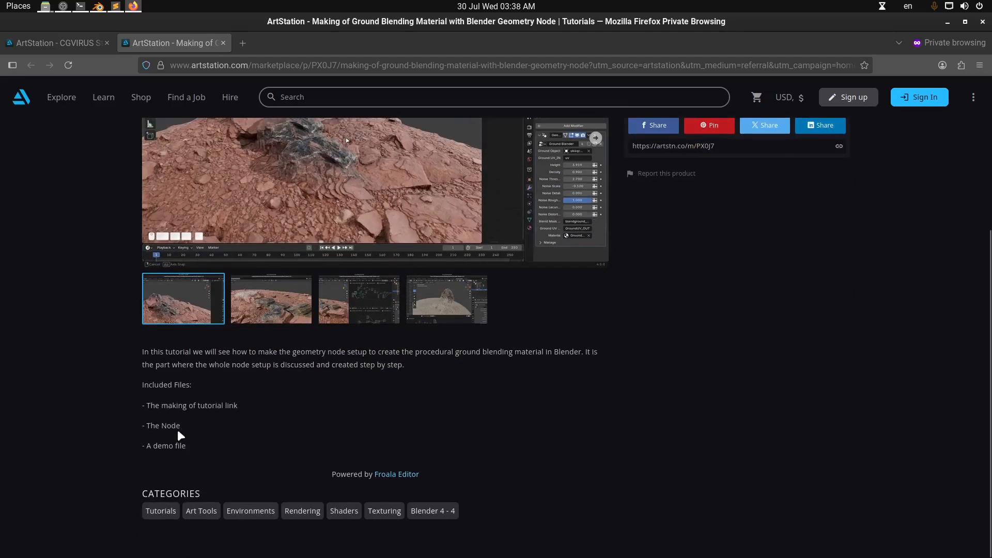
{"action": "scroll", "coordinate": [261, 448], "scroll_direction": "up", "scroll_amount": 4}
{"action": "scroll", "coordinate": [263, 446], "scroll_direction": "up", "scroll_amount": 1}
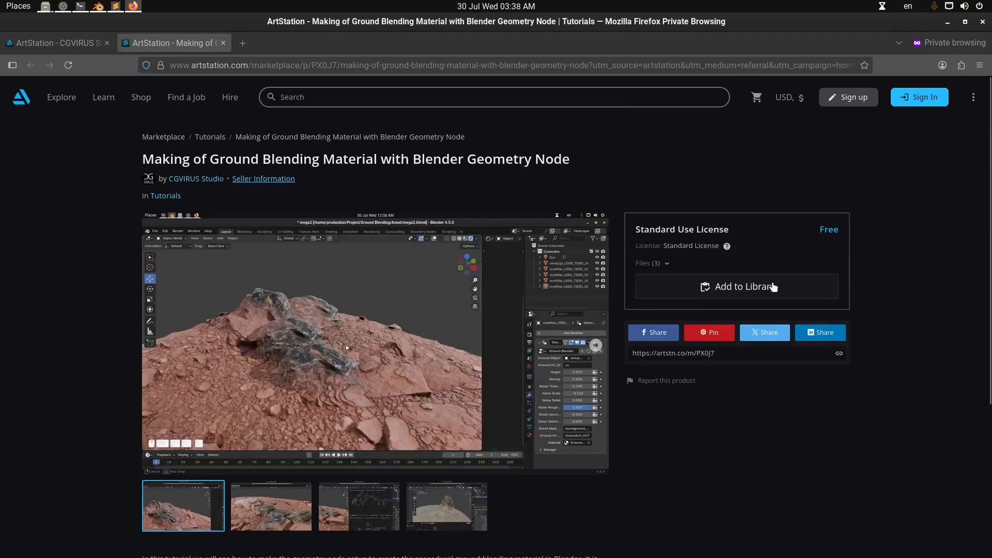
Try adding the free tutorial product to the library, close its page and switch back to Blender
{"action": "left_click", "coordinate": [758, 286]}
{"action": "left_click", "coordinate": [618, 111]}
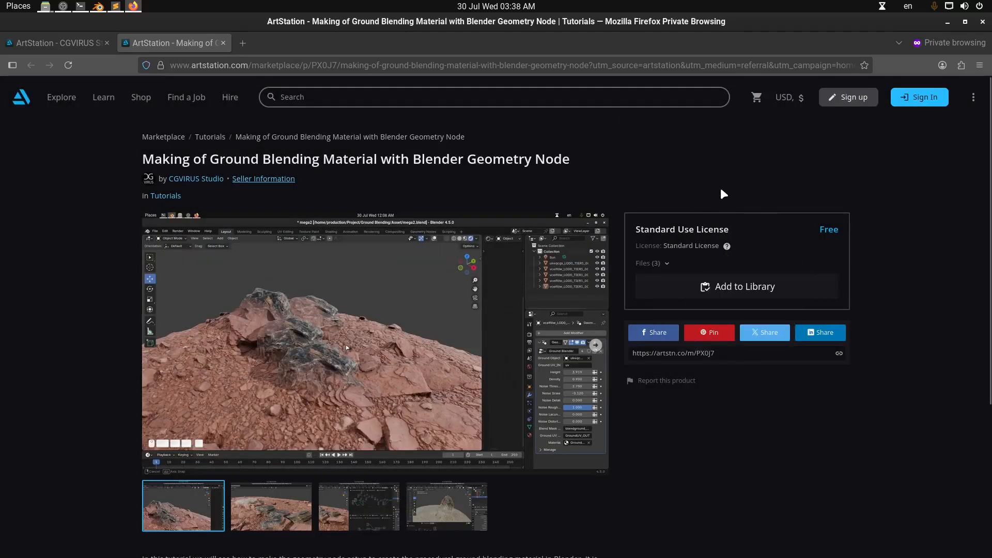
{"action": "middle_click", "coordinate": [172, 46]}
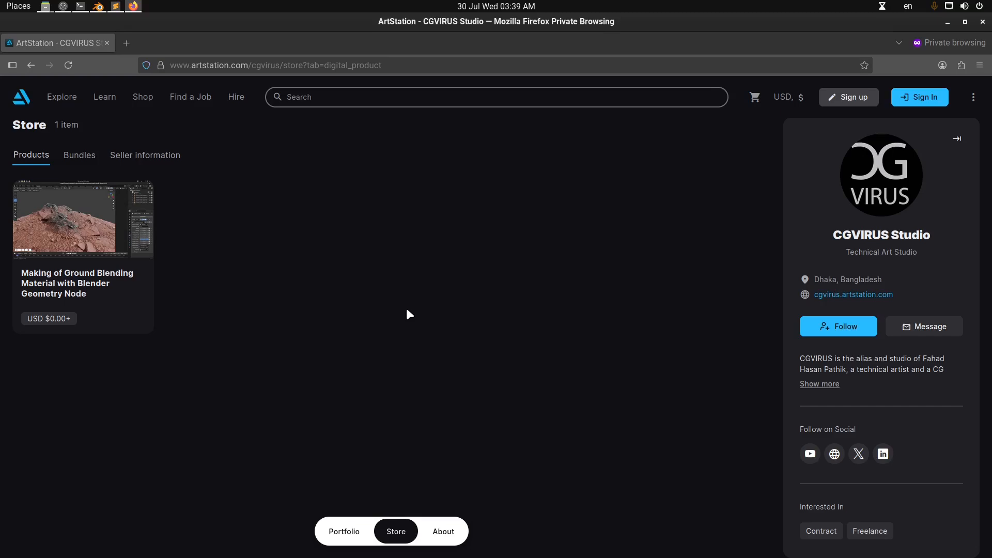
{"action": "left_click", "coordinate": [99, 8]}
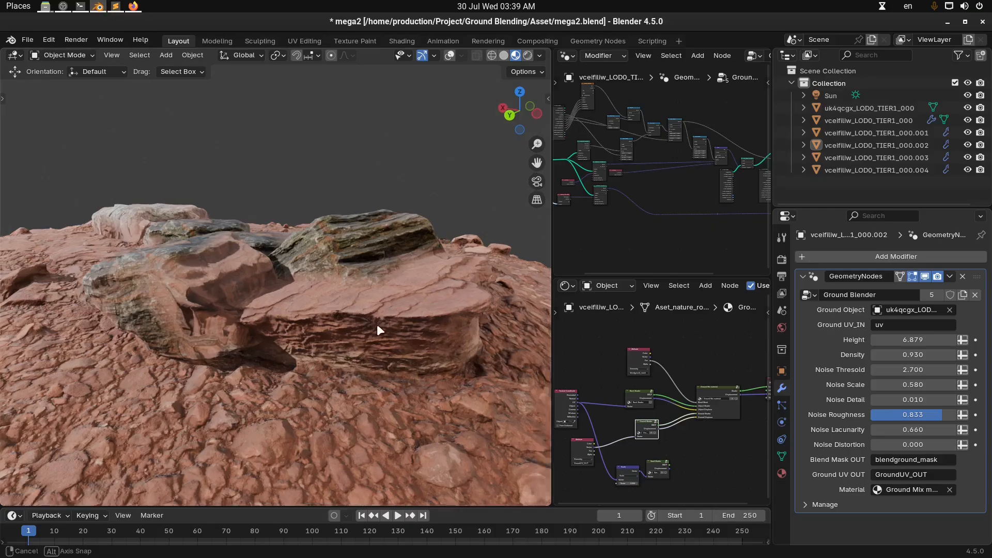